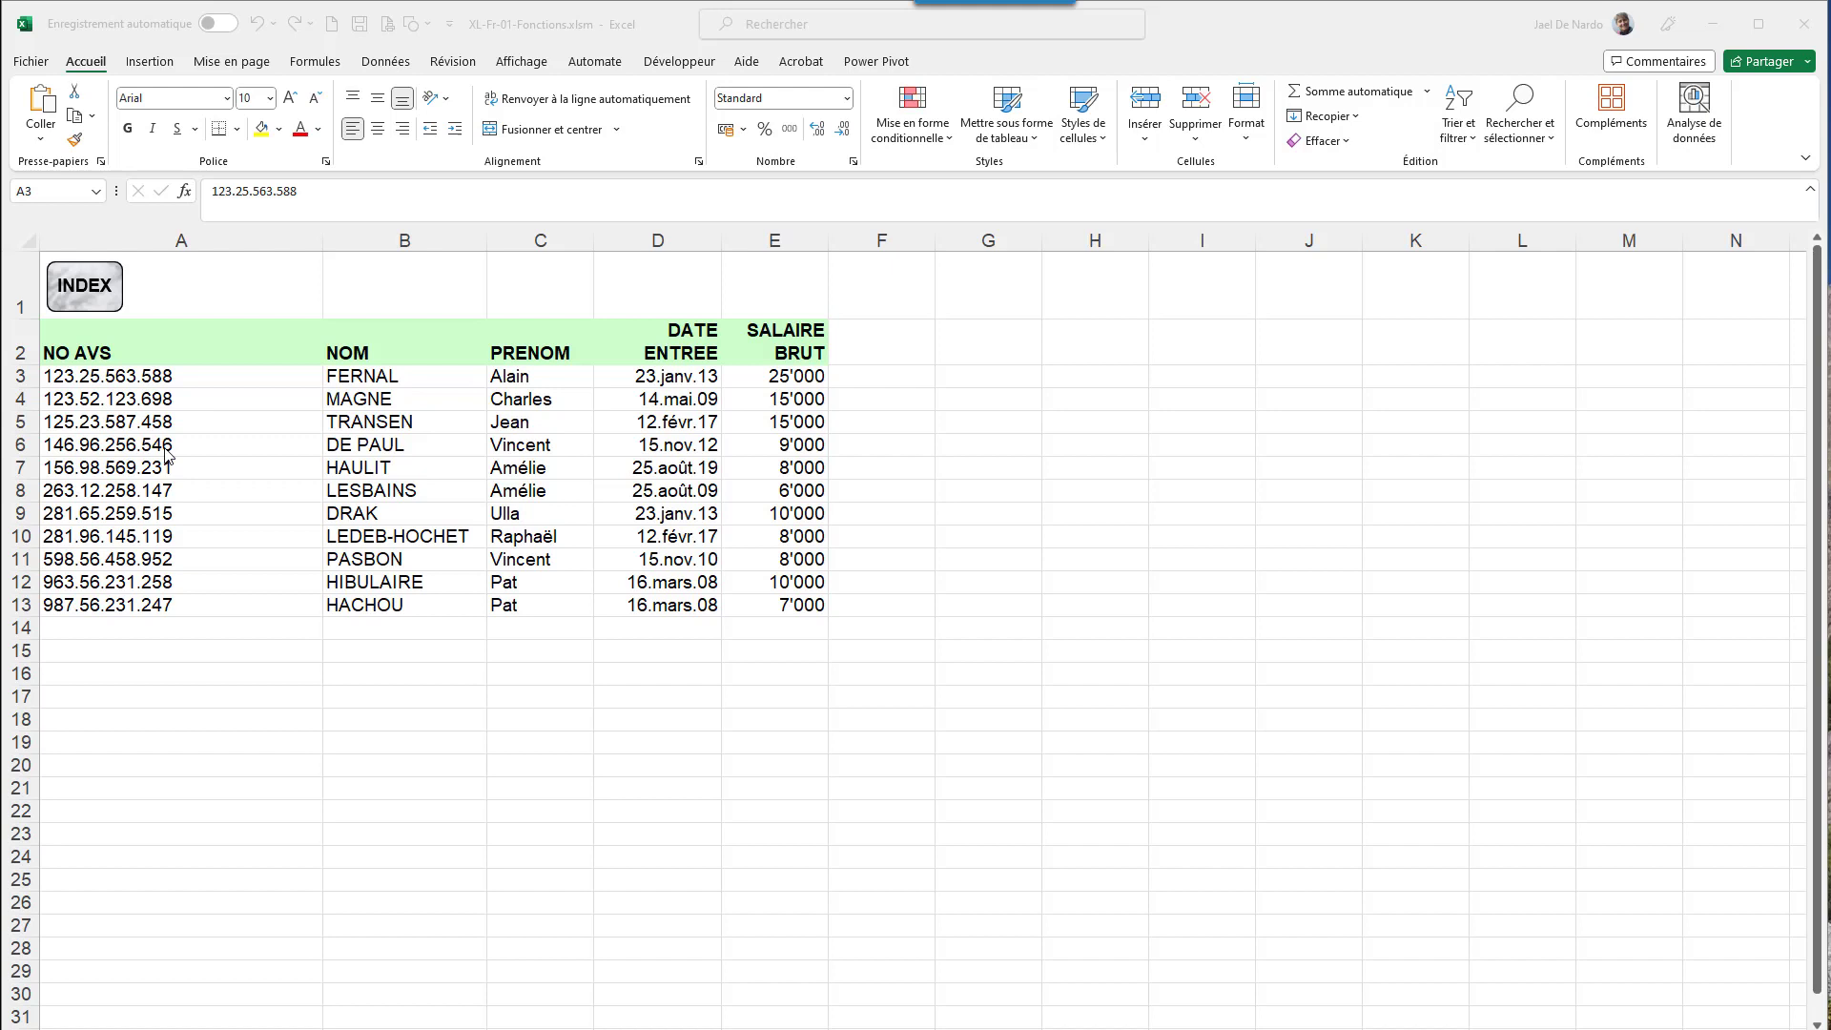
- Leave the salary list at cell A6 and switch to the RECHERCHEV examples sheet
click(90, 443)
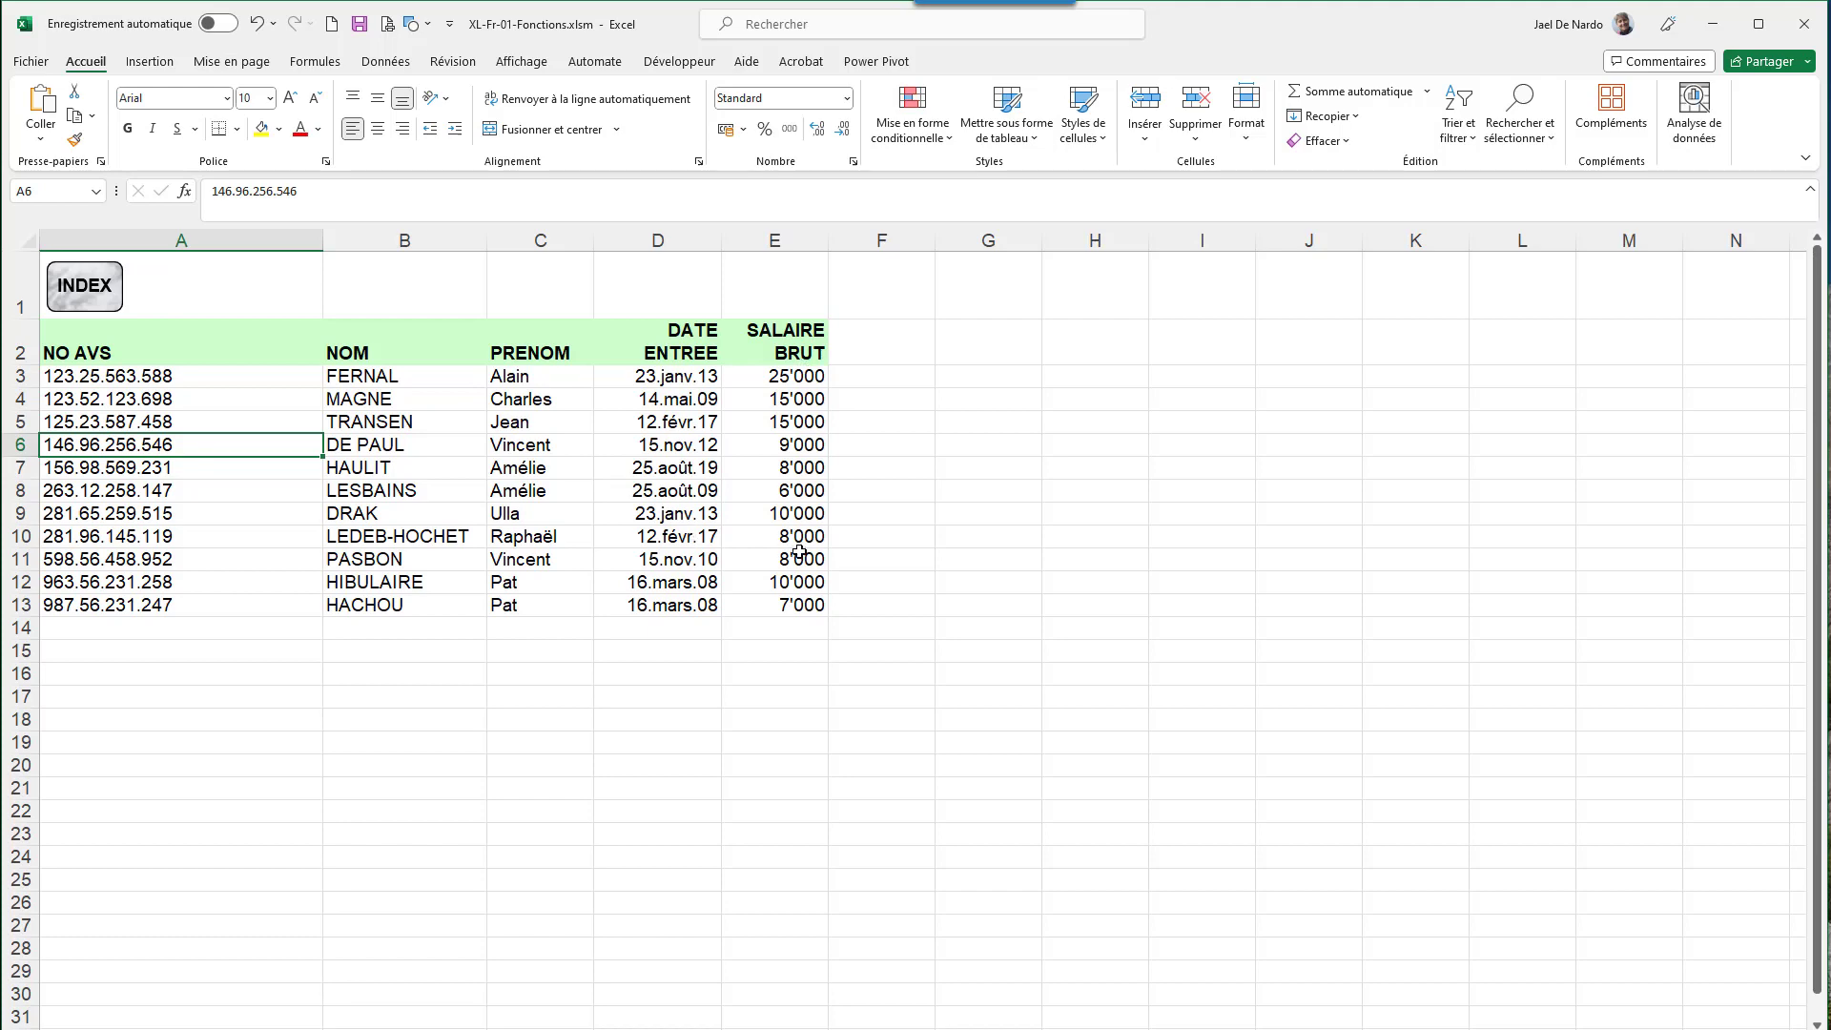
key(ctrl+Page_Down)
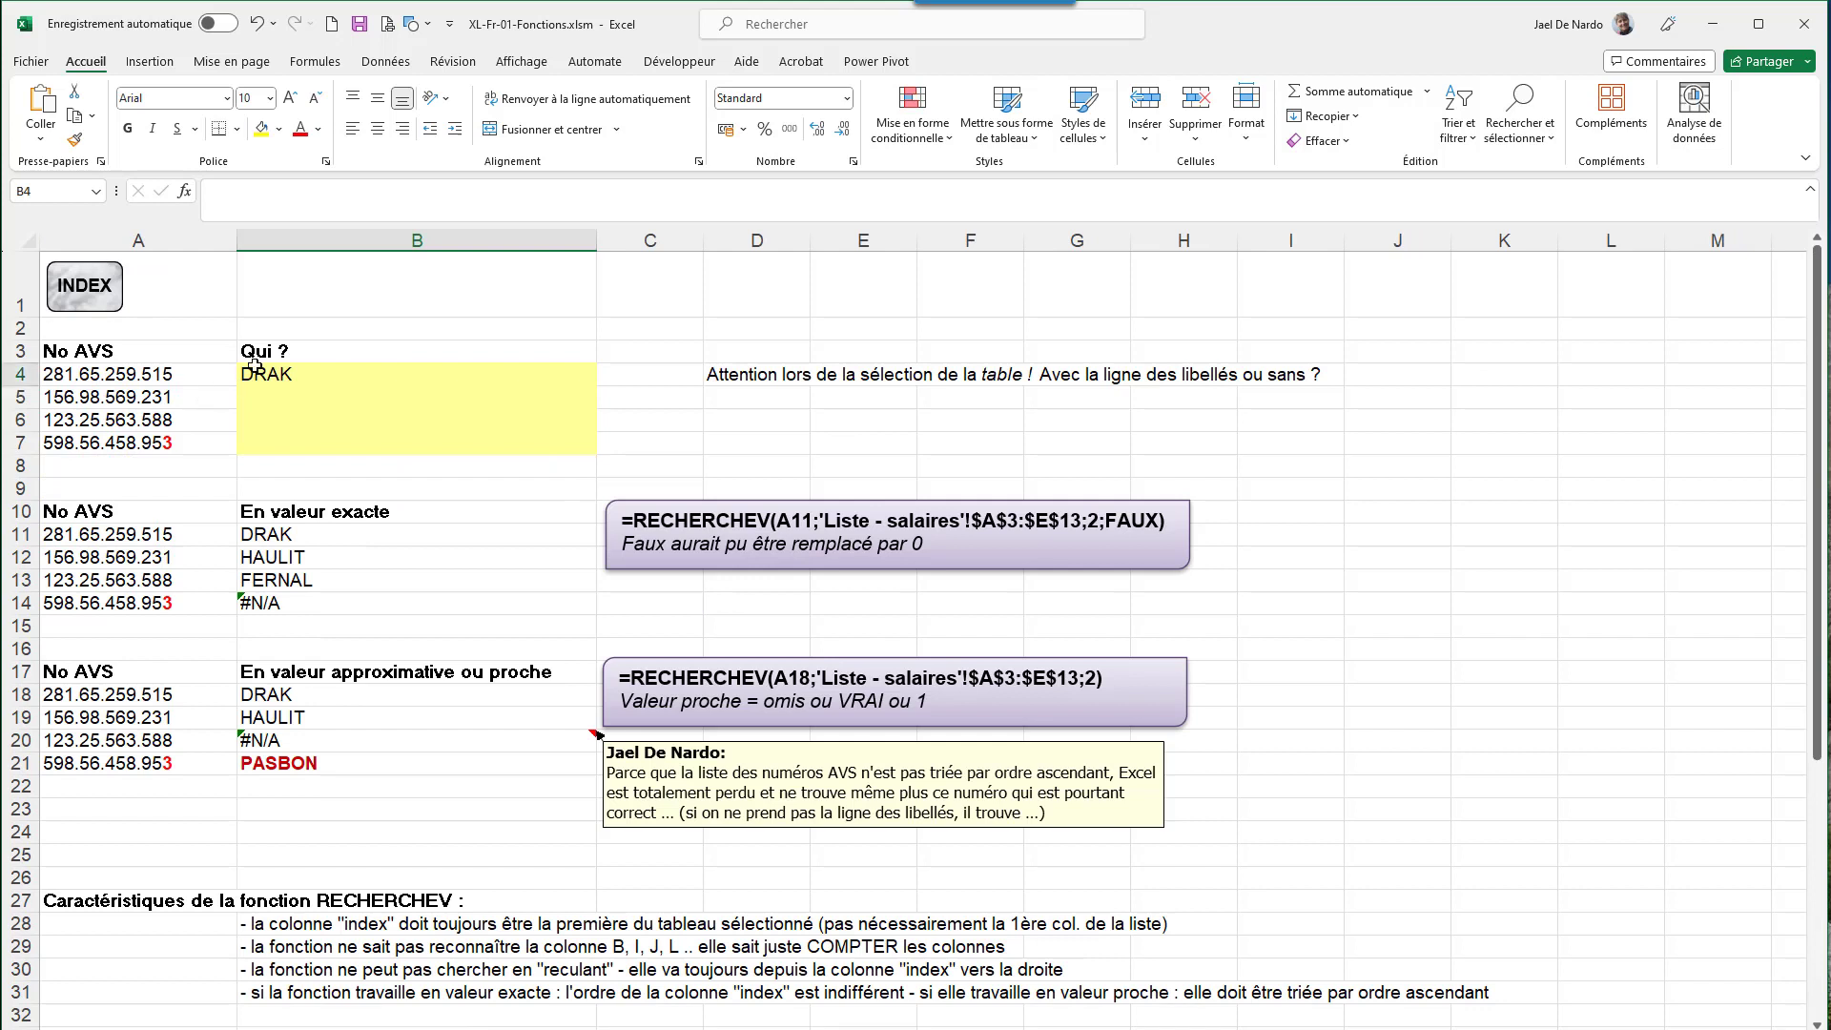
- Delete the DRAK result in B4, then start and cancel an =RECHERCHEV( entry
click(254, 367)
key(Delete)
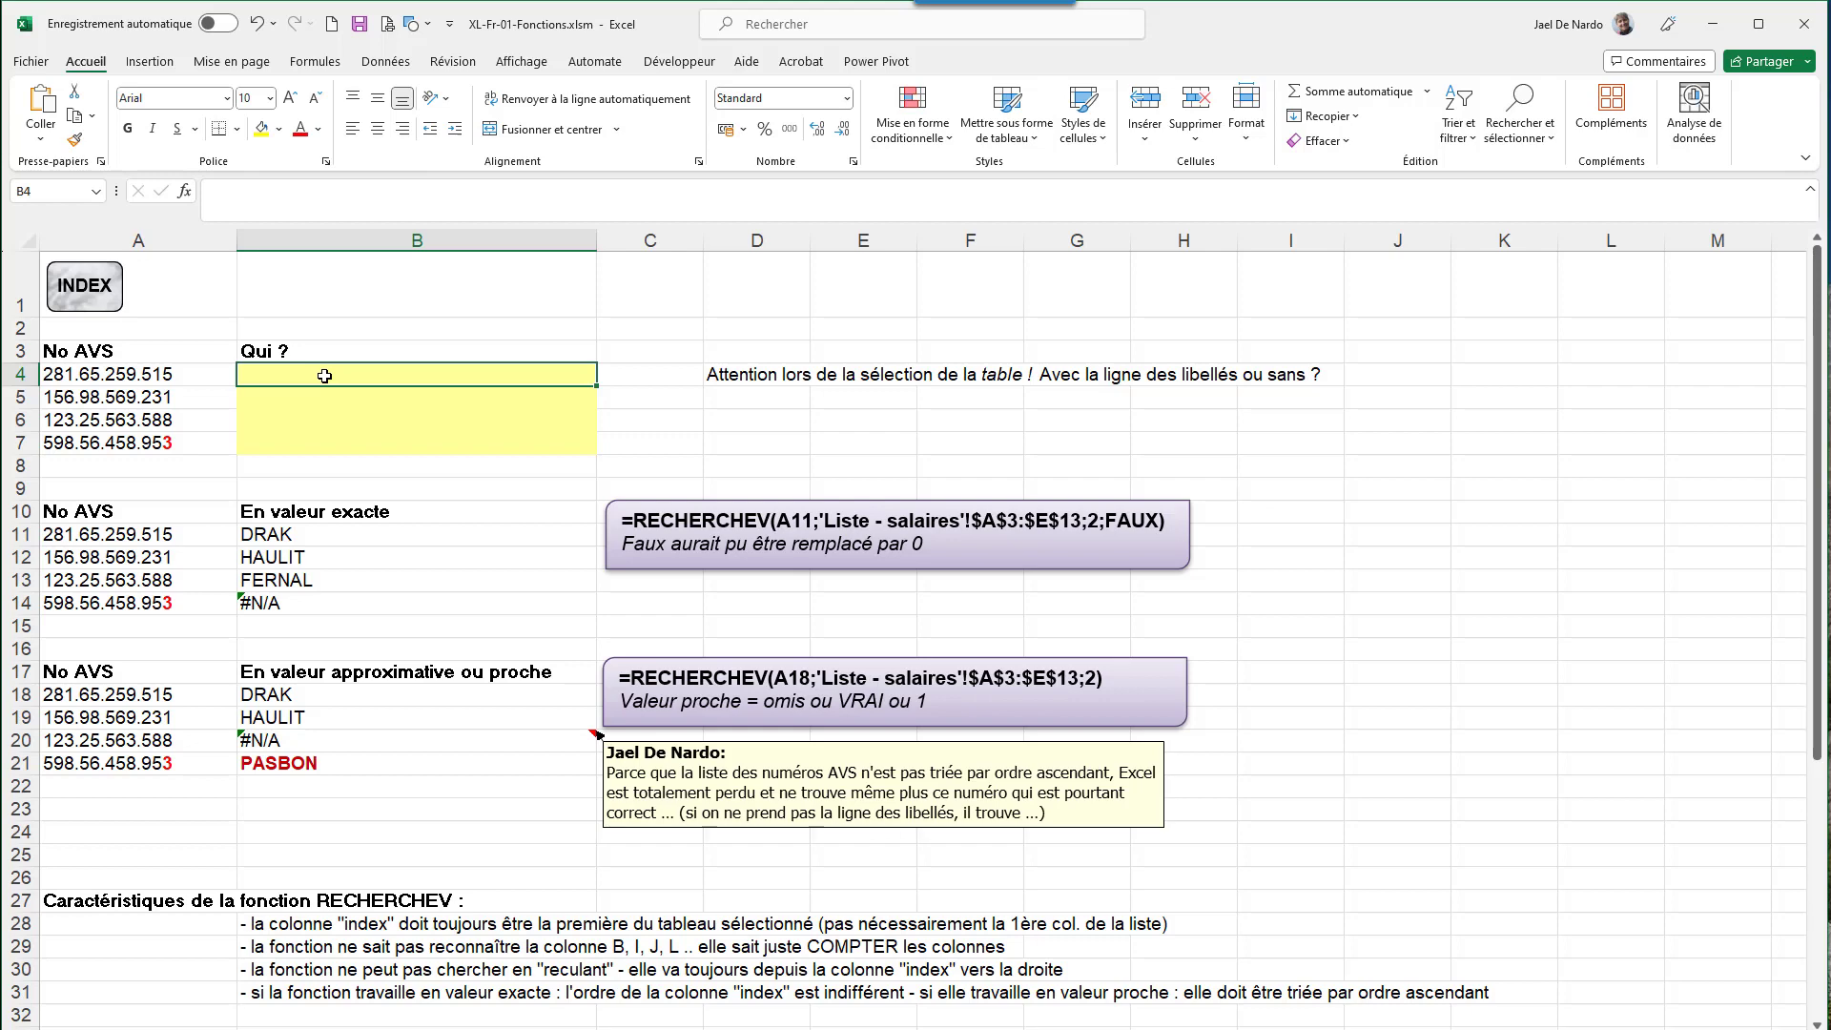
text(=)
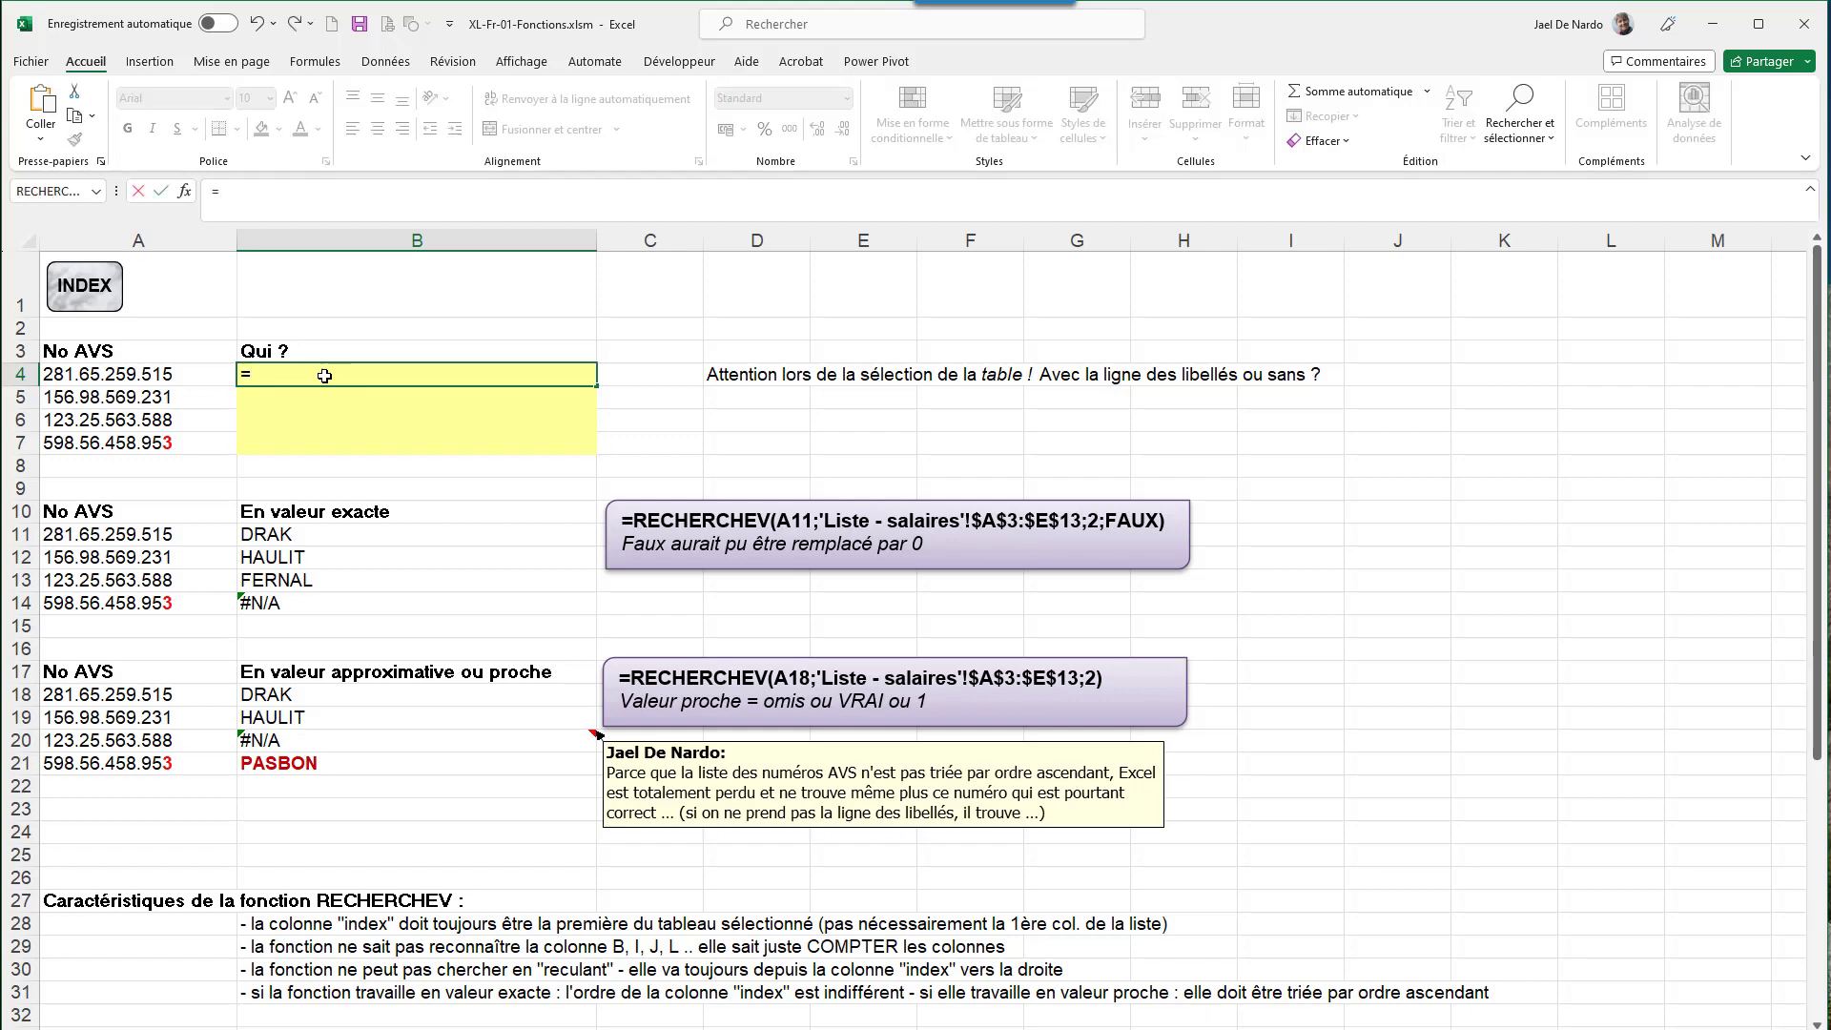
text(rech)
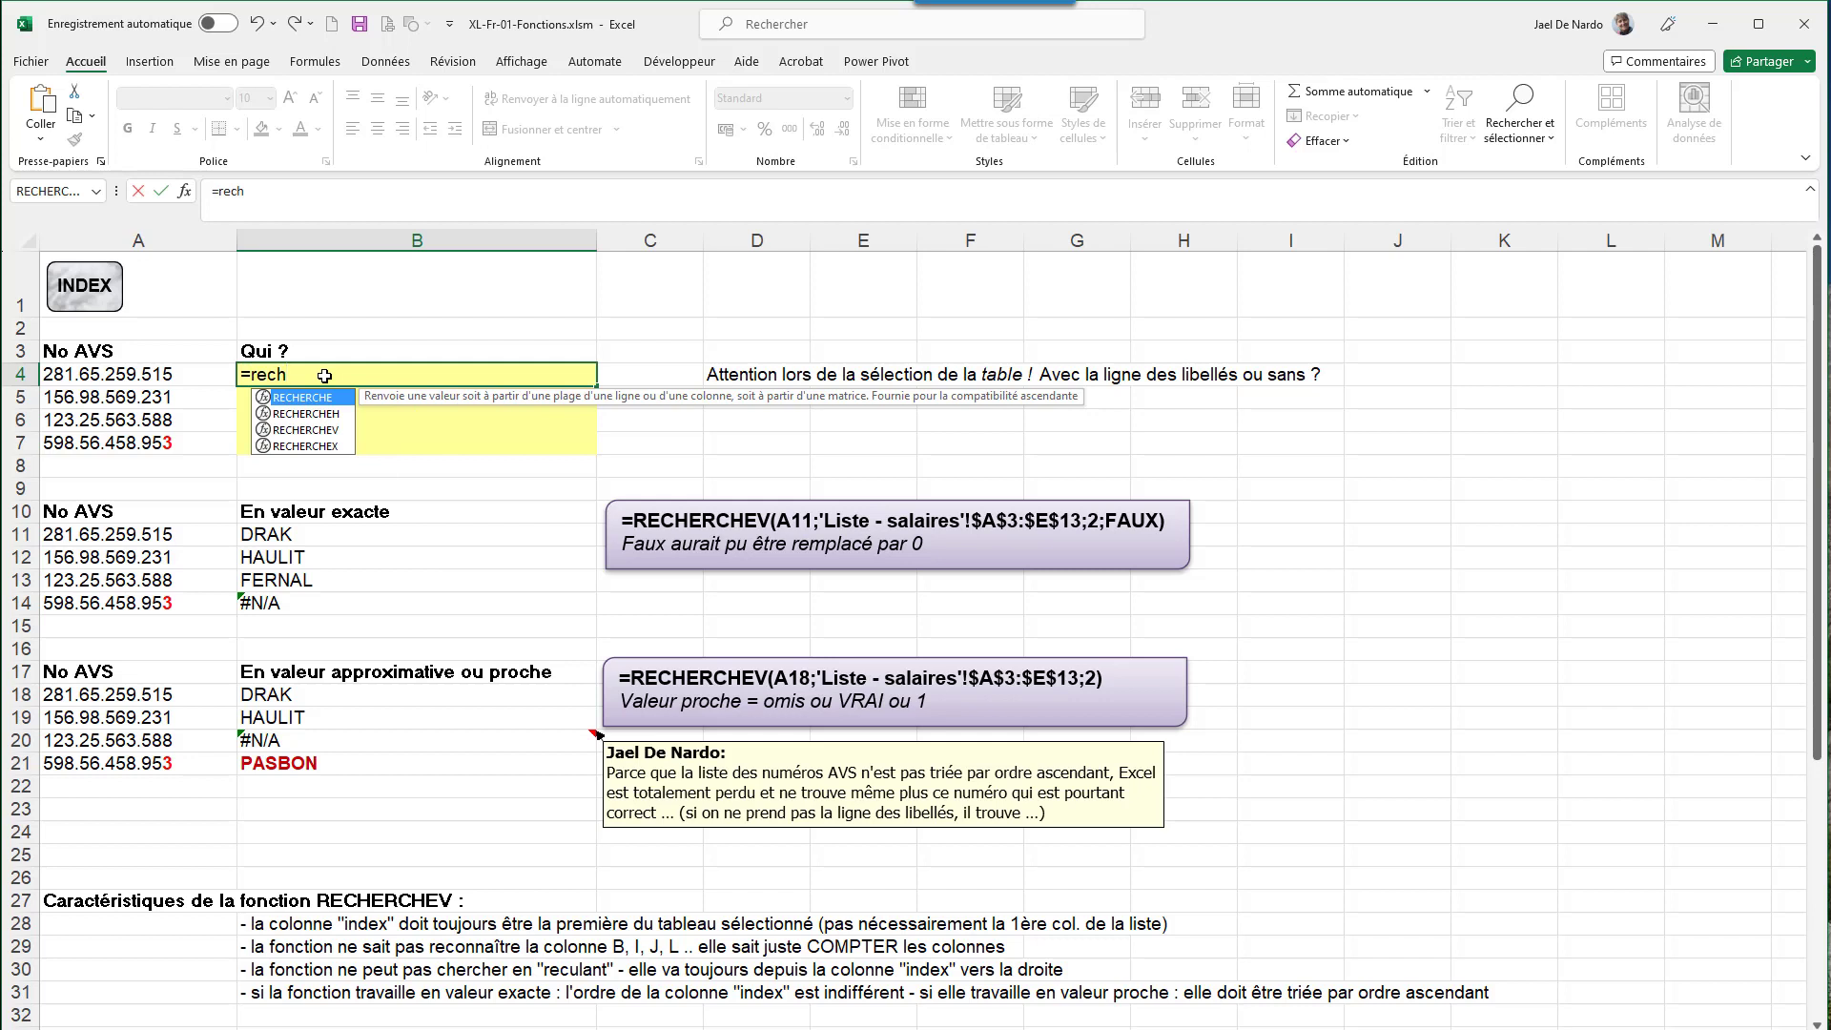
click(318, 434)
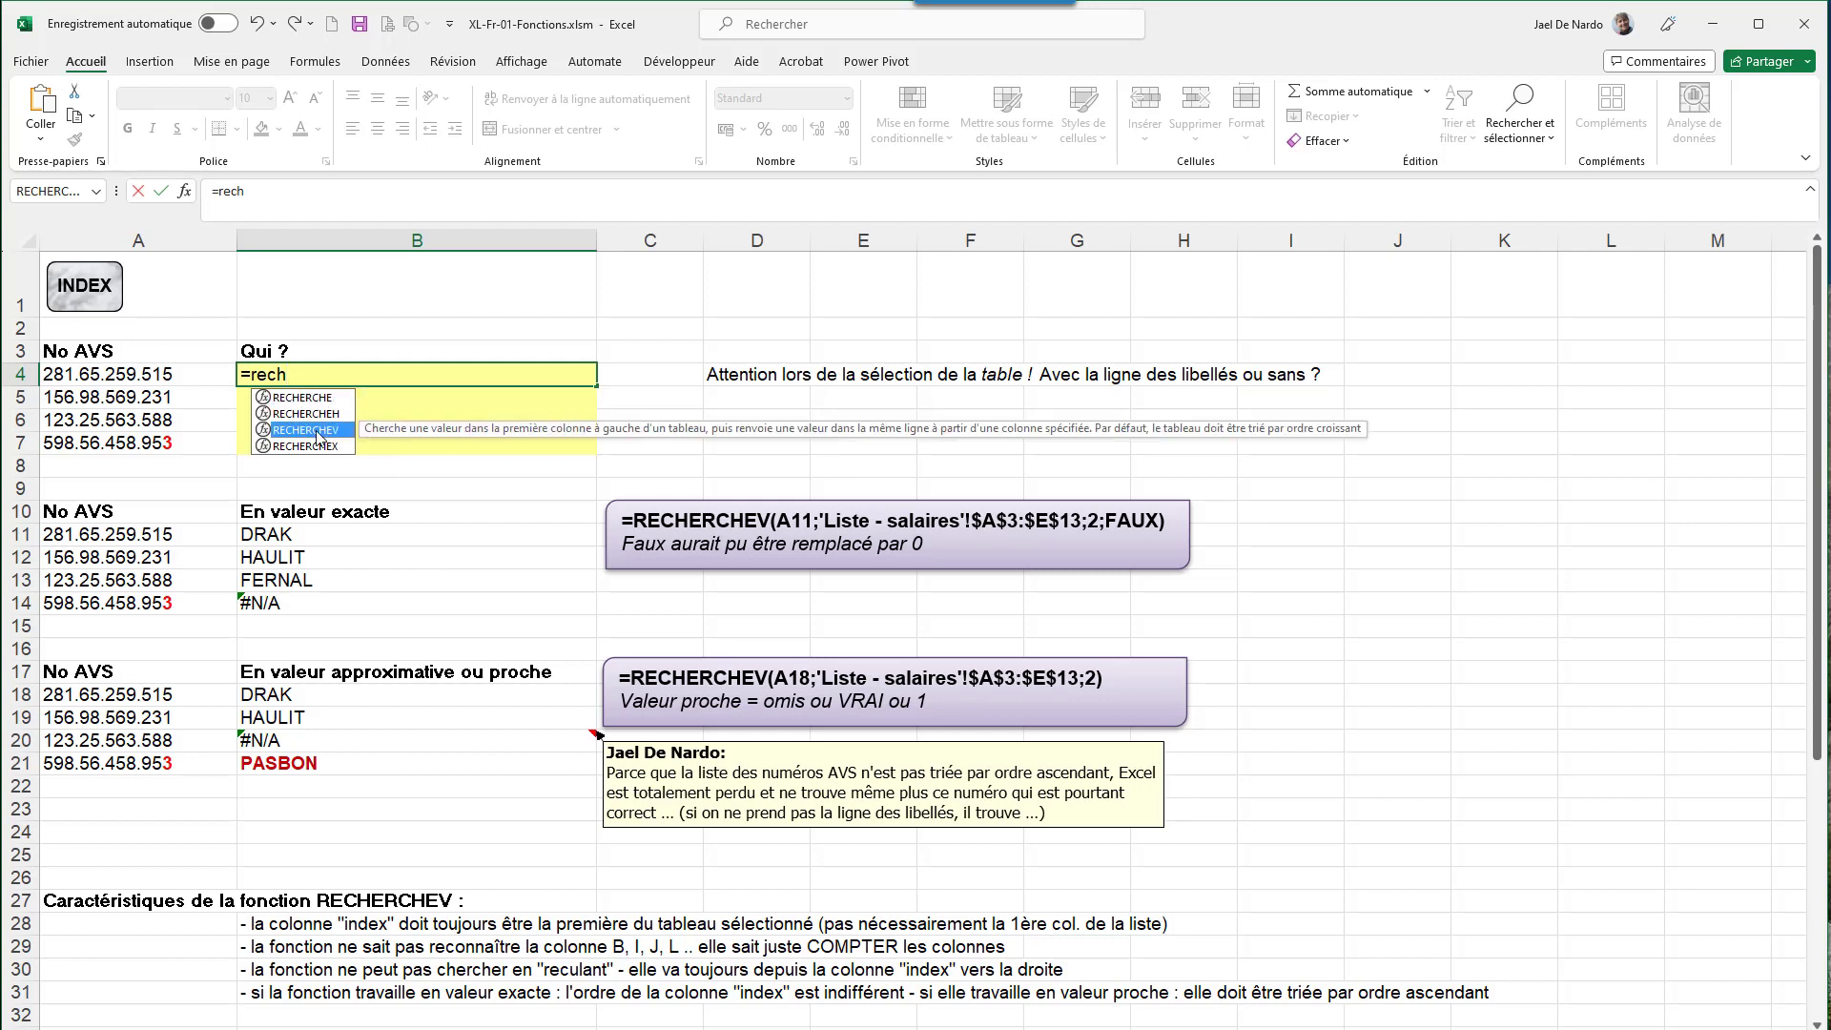
double_click(318, 431)
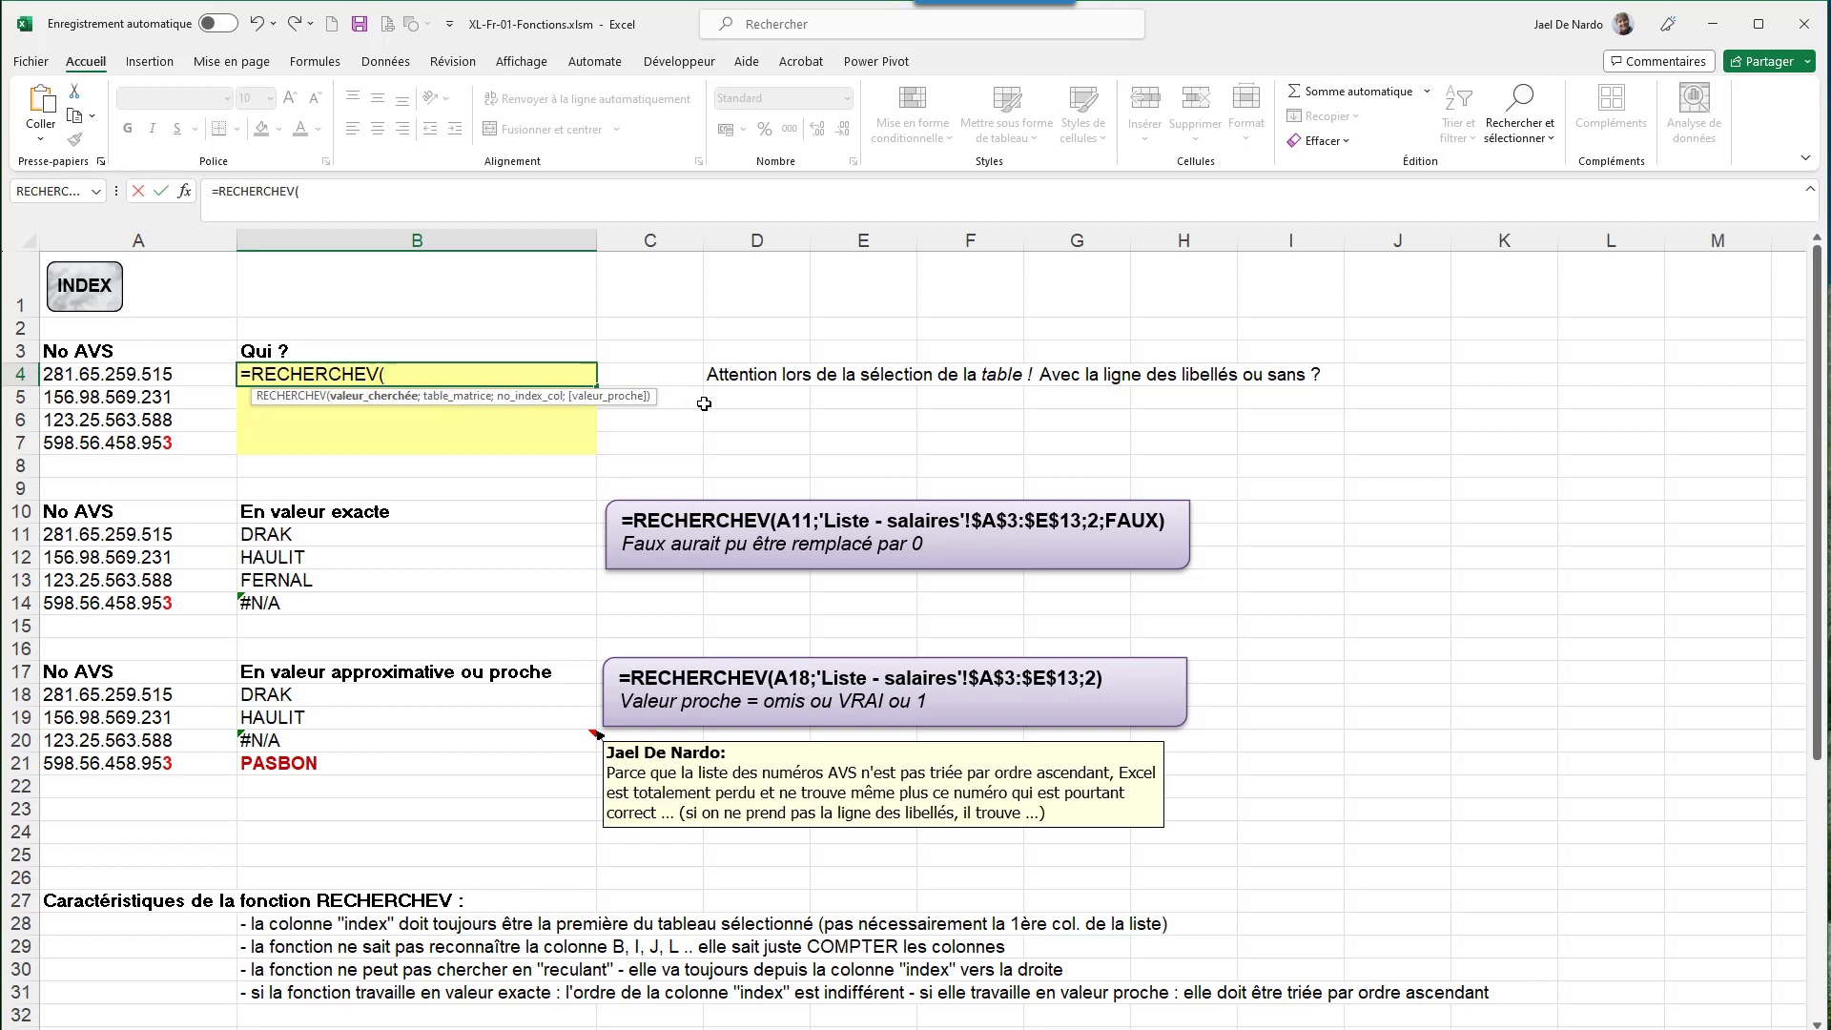
key(Escape)
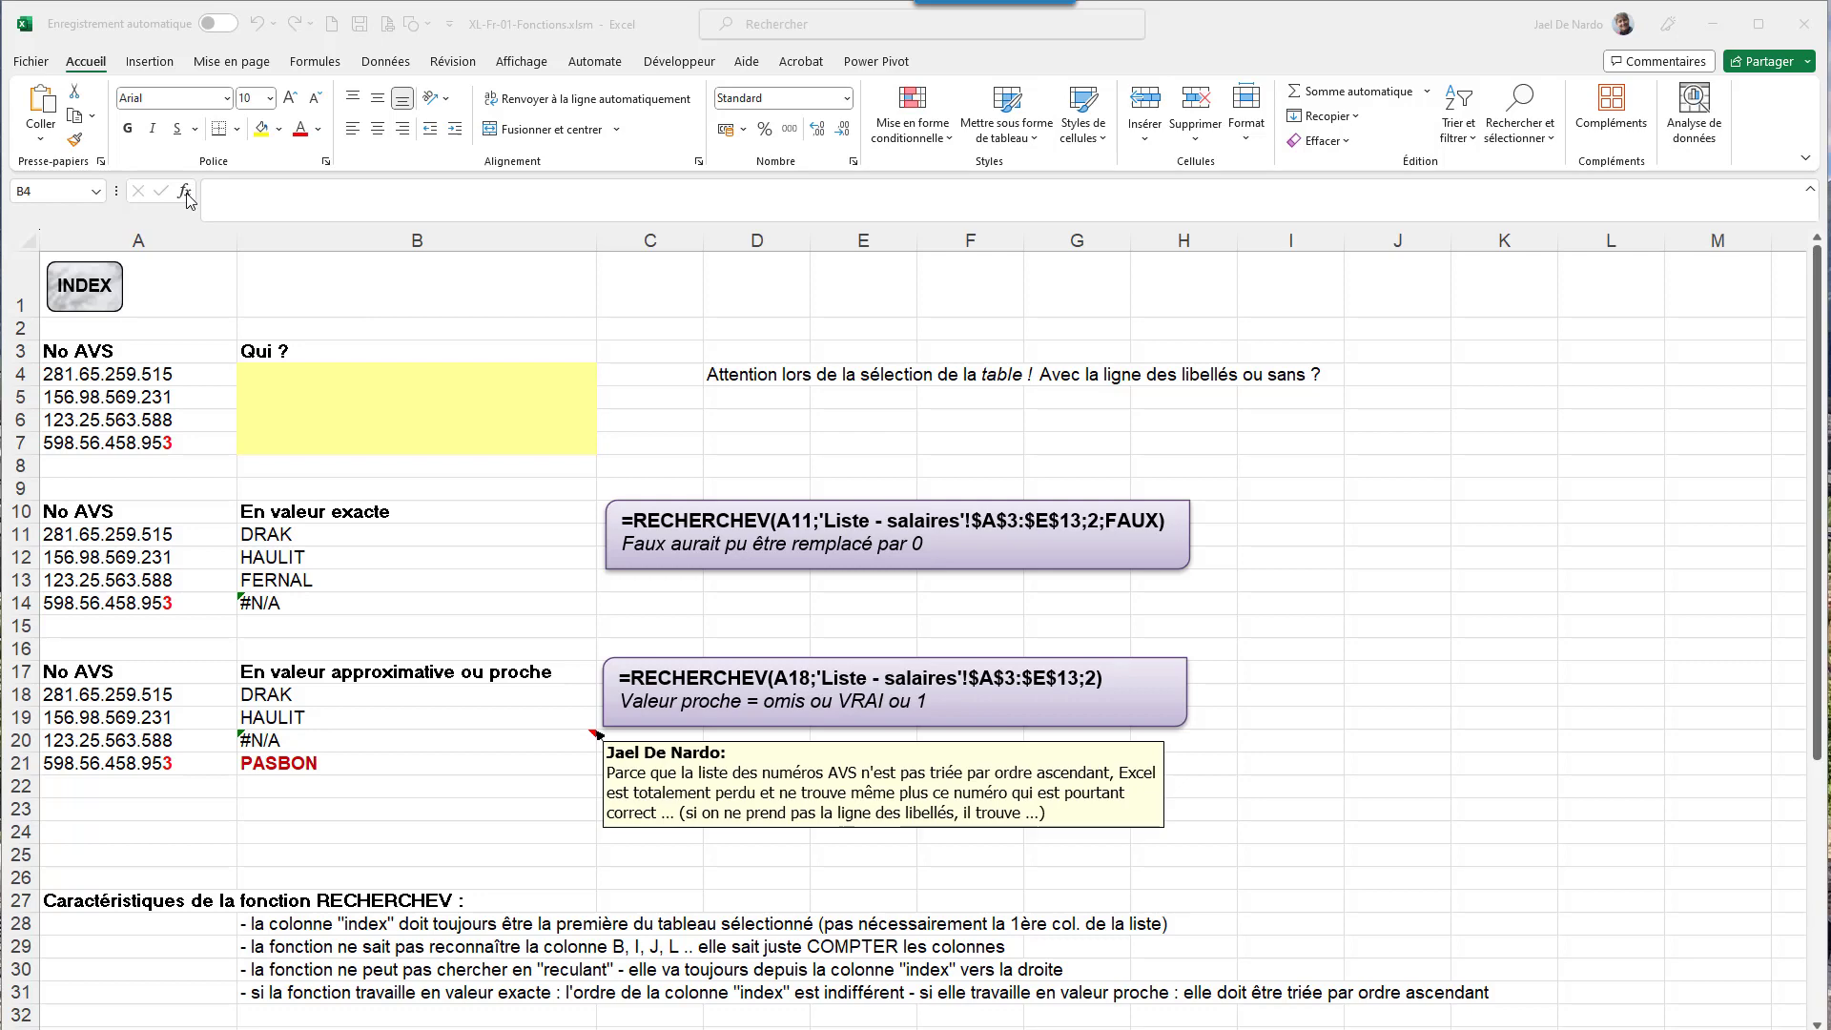
- Insert RECHERCHEV into B4 from the recently used category of Insérer une fonction
key(ctrl)
key(ctrl)
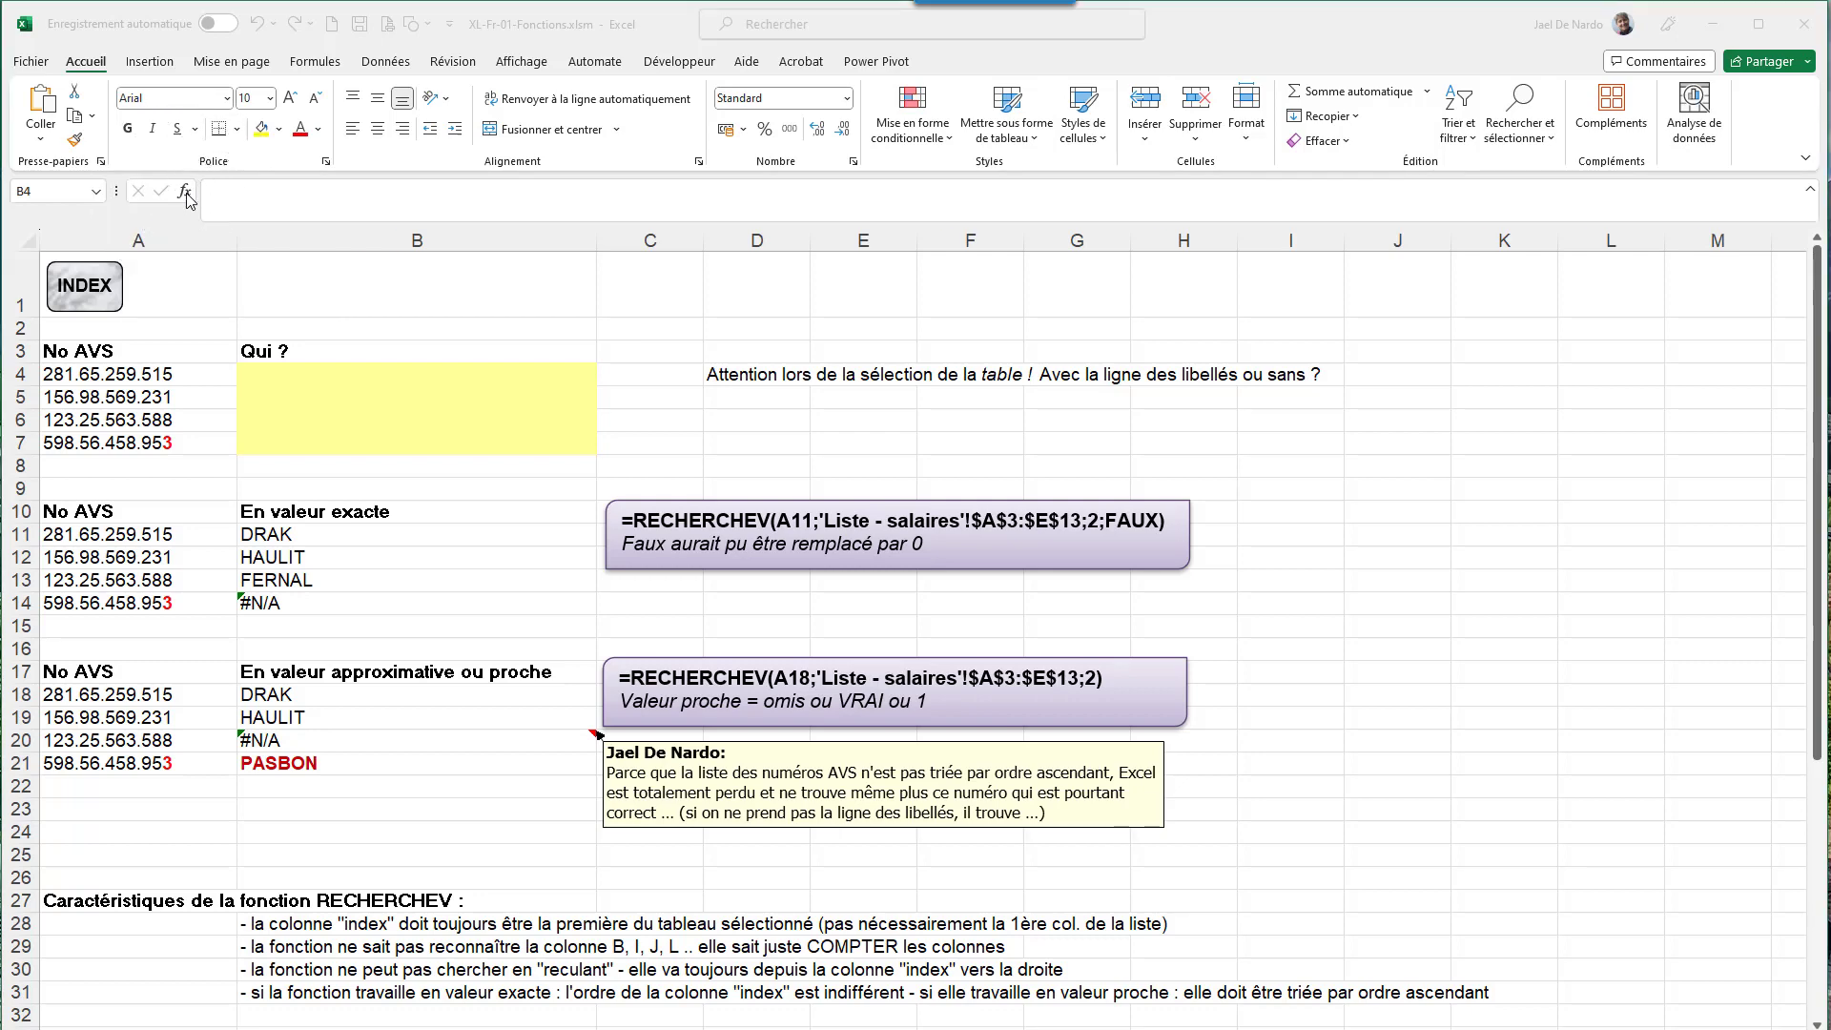
click(185, 191)
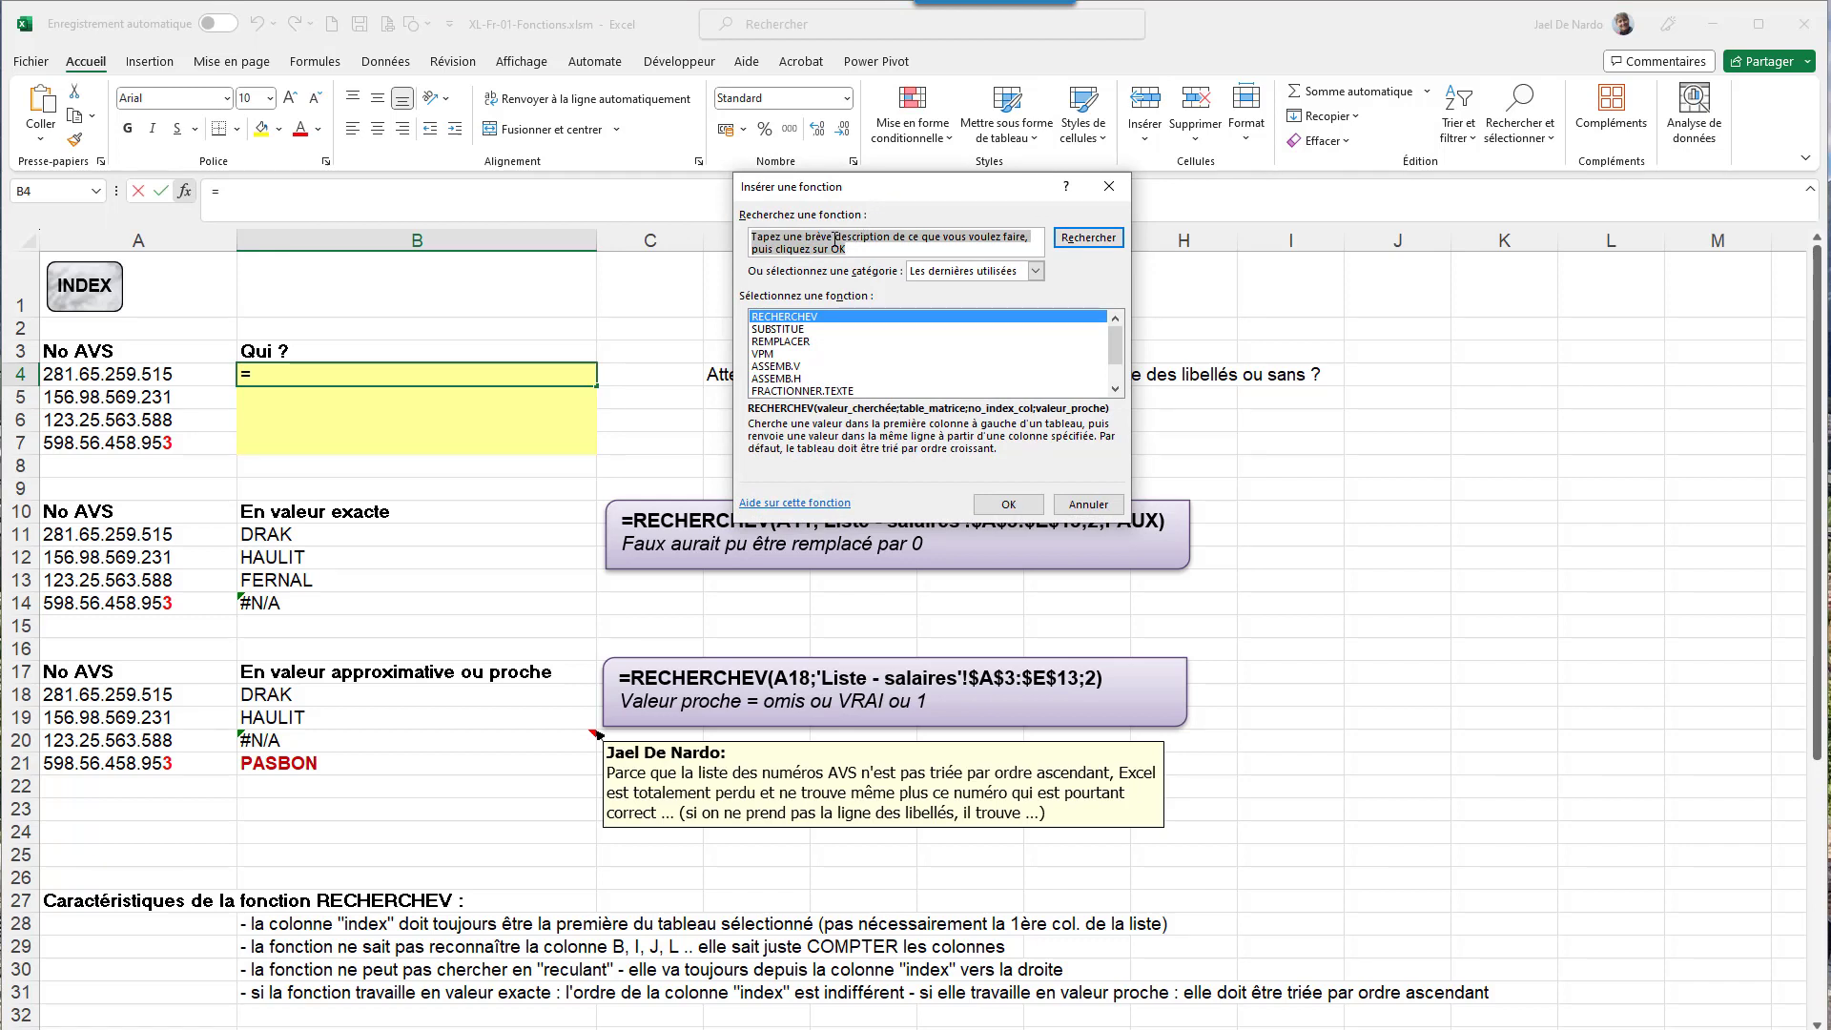
click(1034, 272)
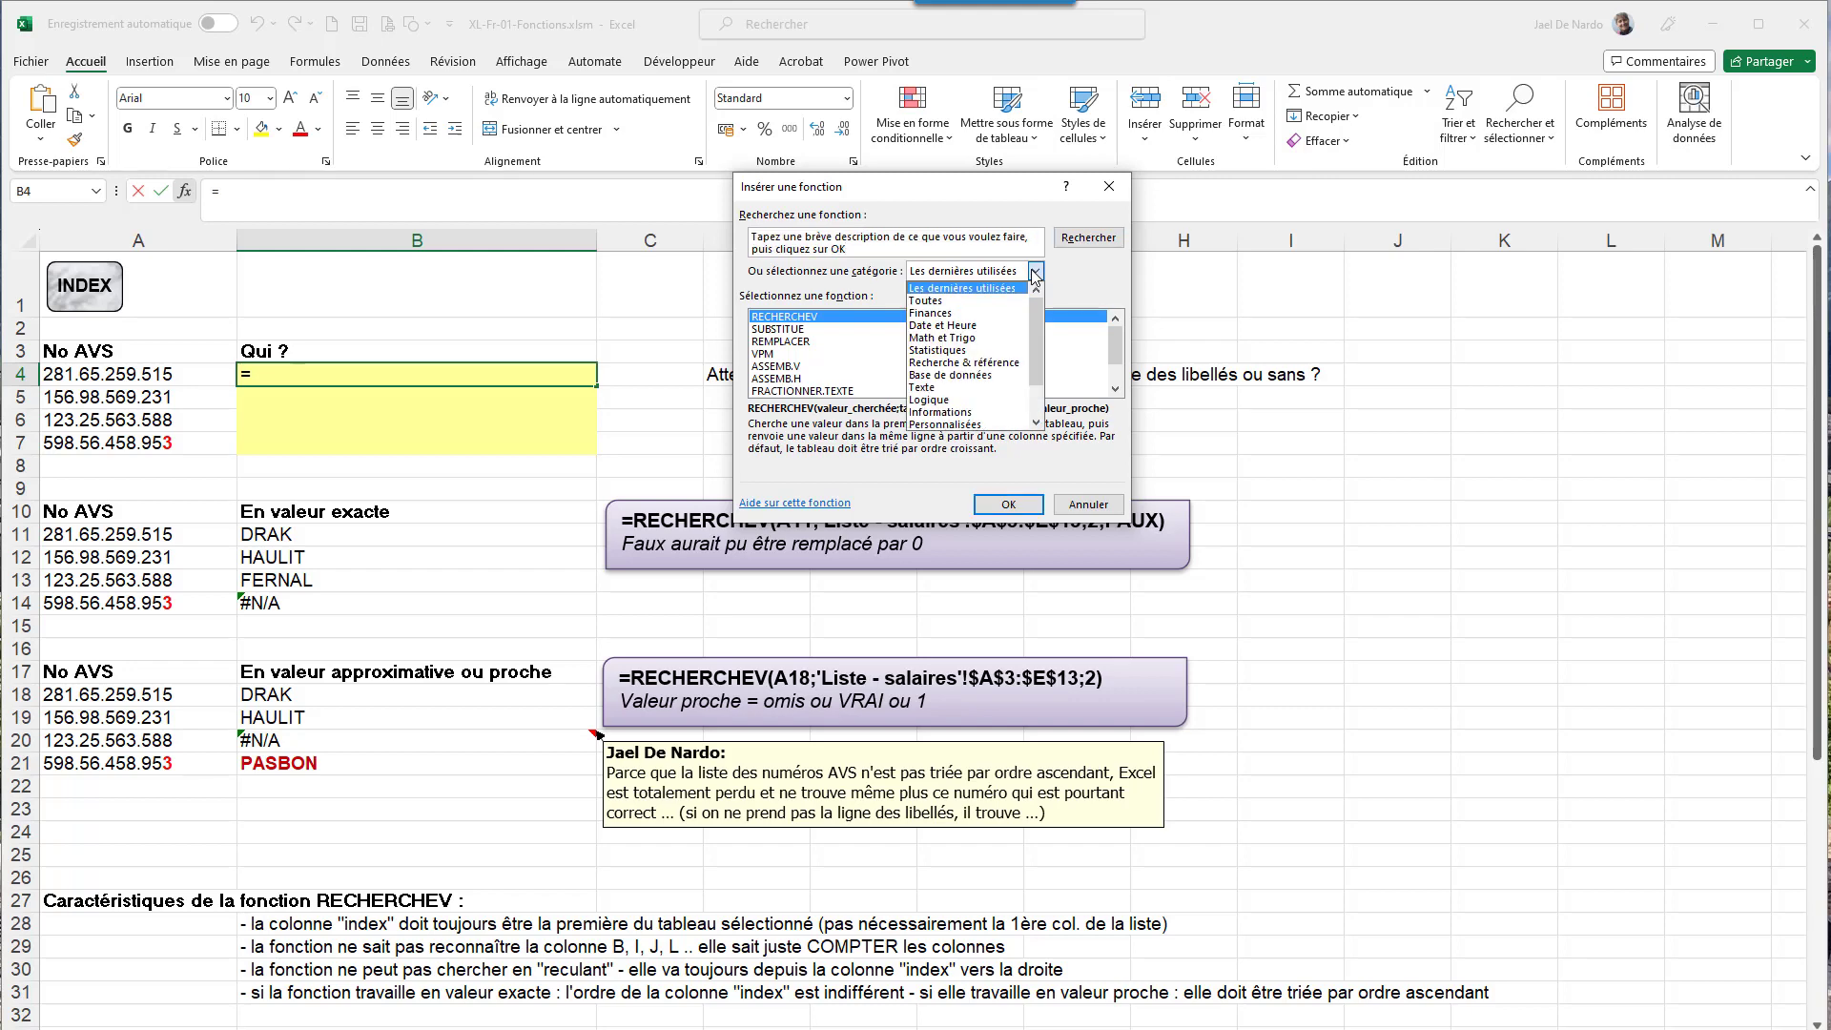
click(1034, 271)
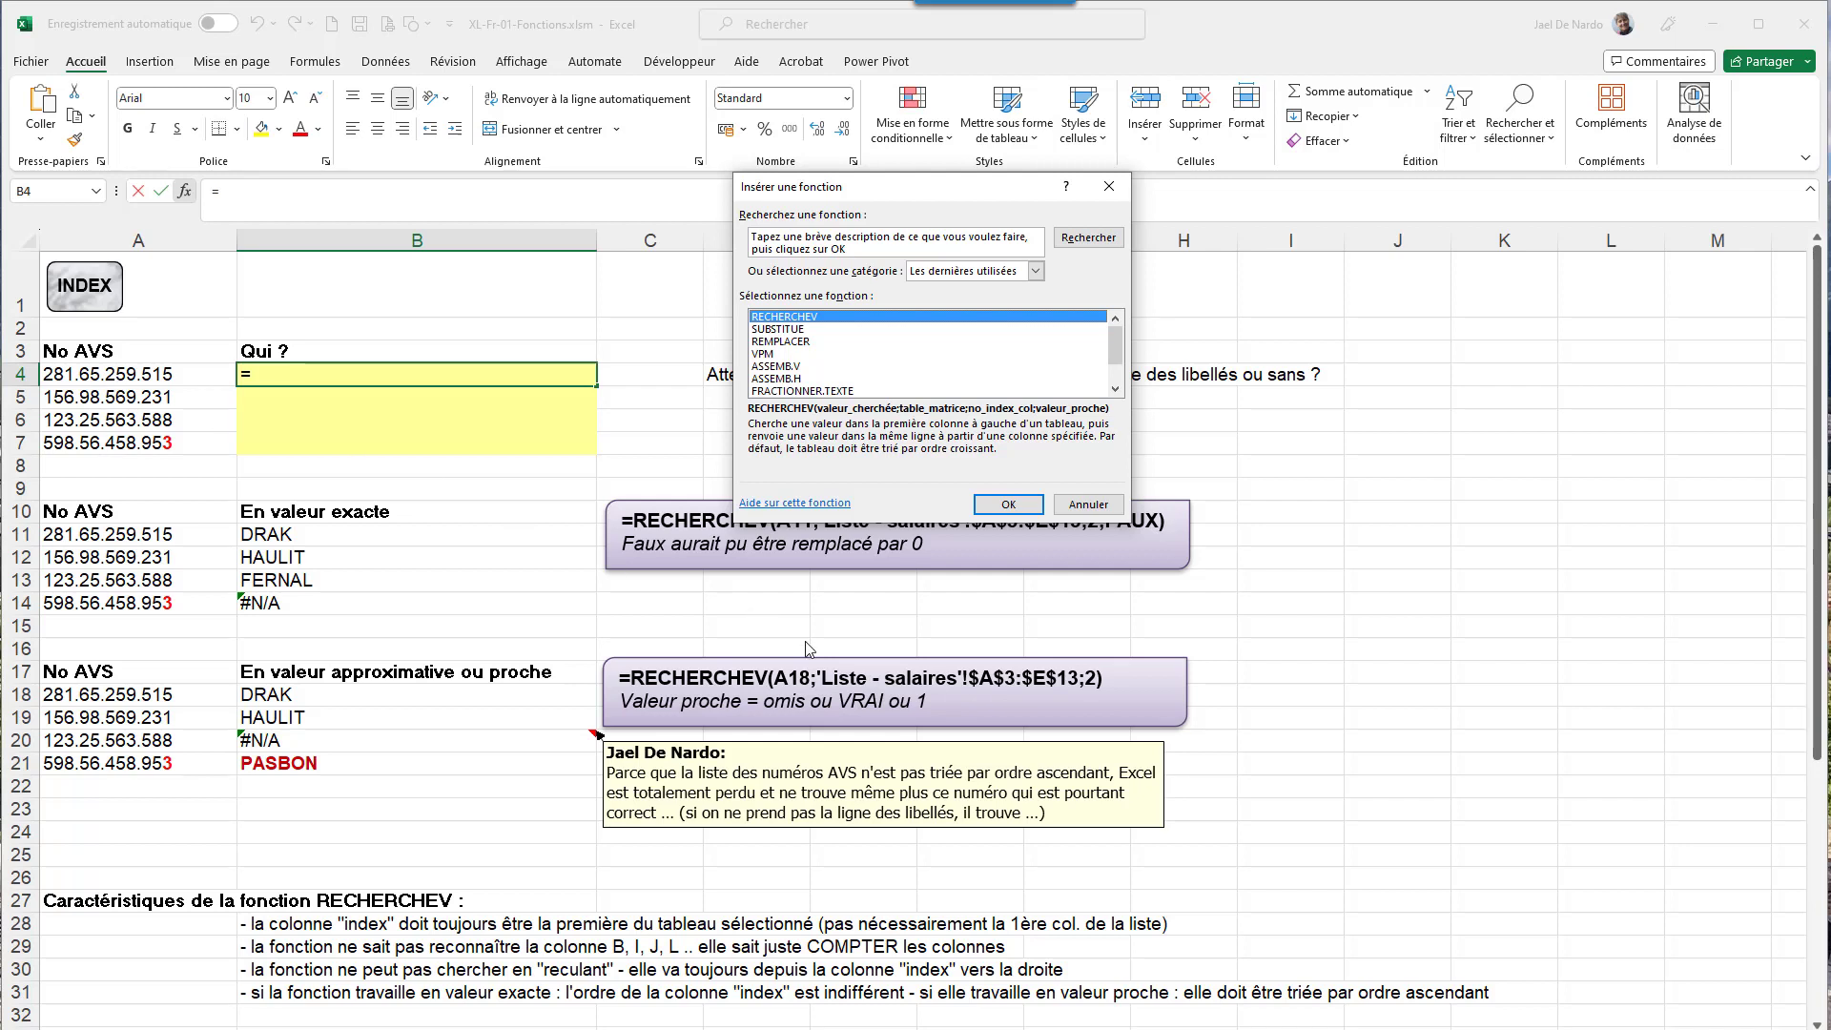
click(1010, 505)
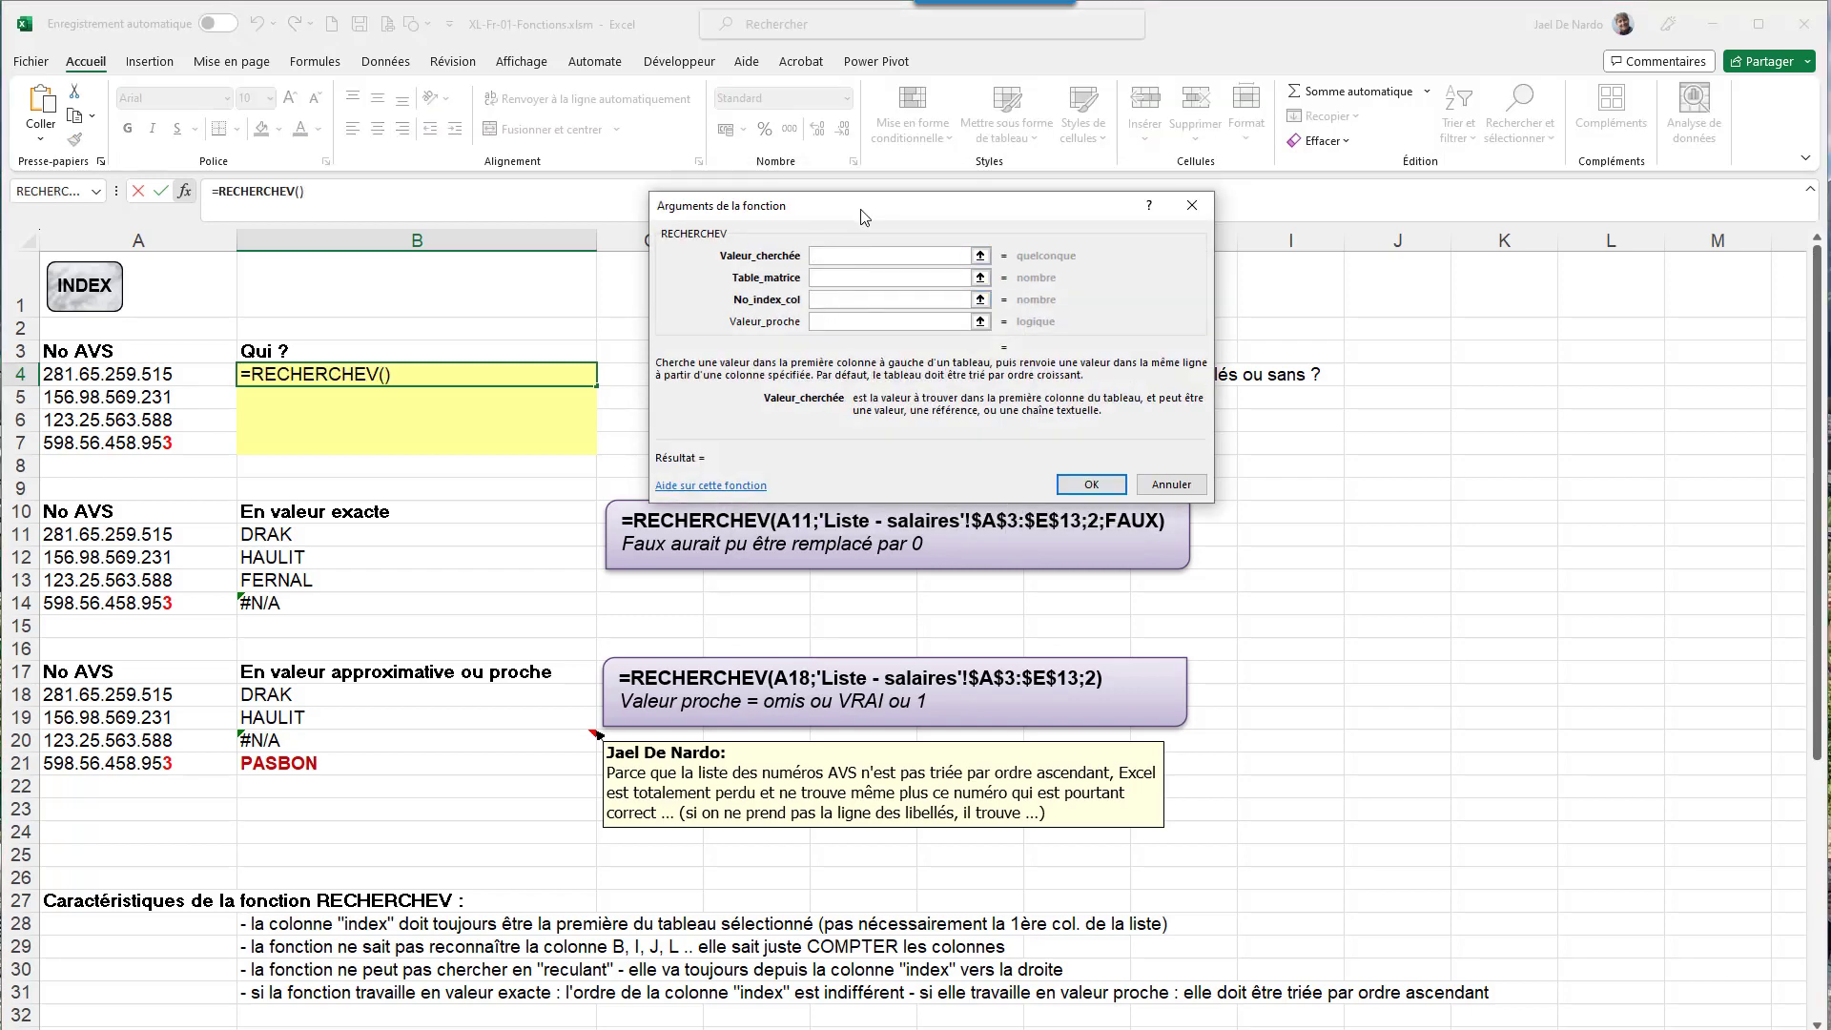
- Use A4 as Valeur_cherchée and begin Table_matrice on the 'Liste - salaires' sheet
drag(877, 211, 1081, 283)
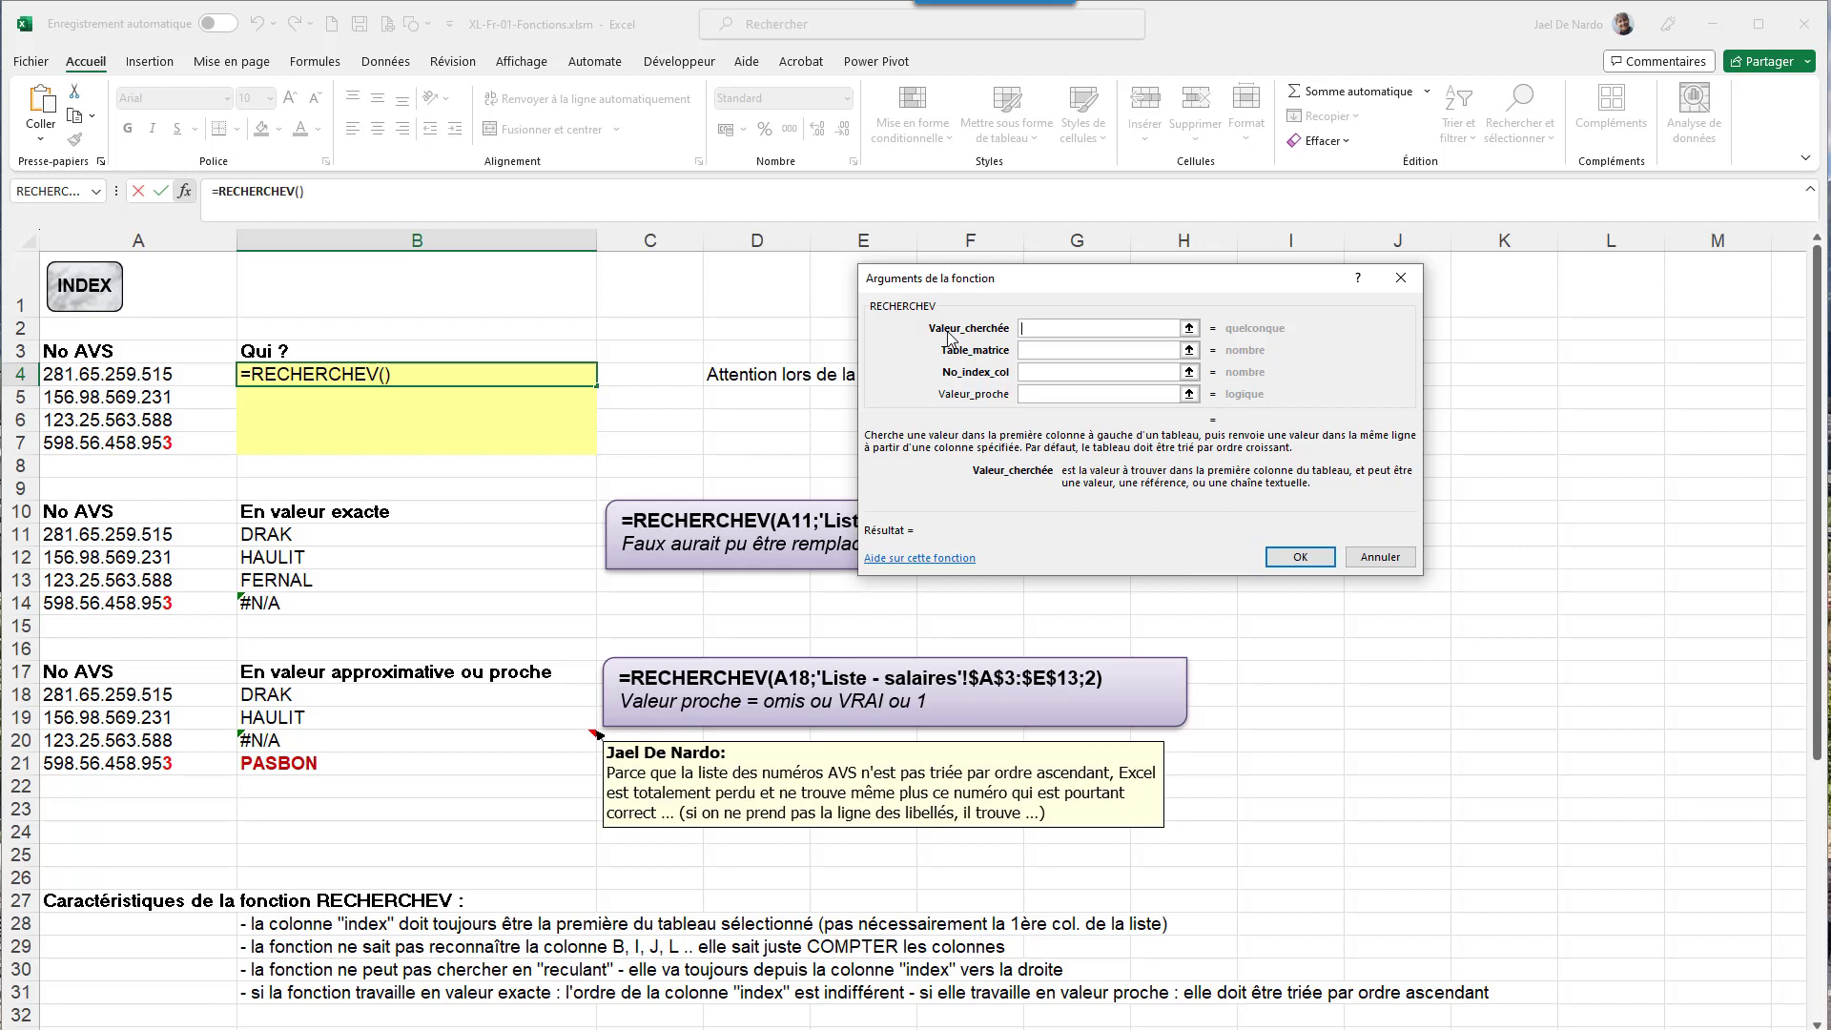
click(124, 376)
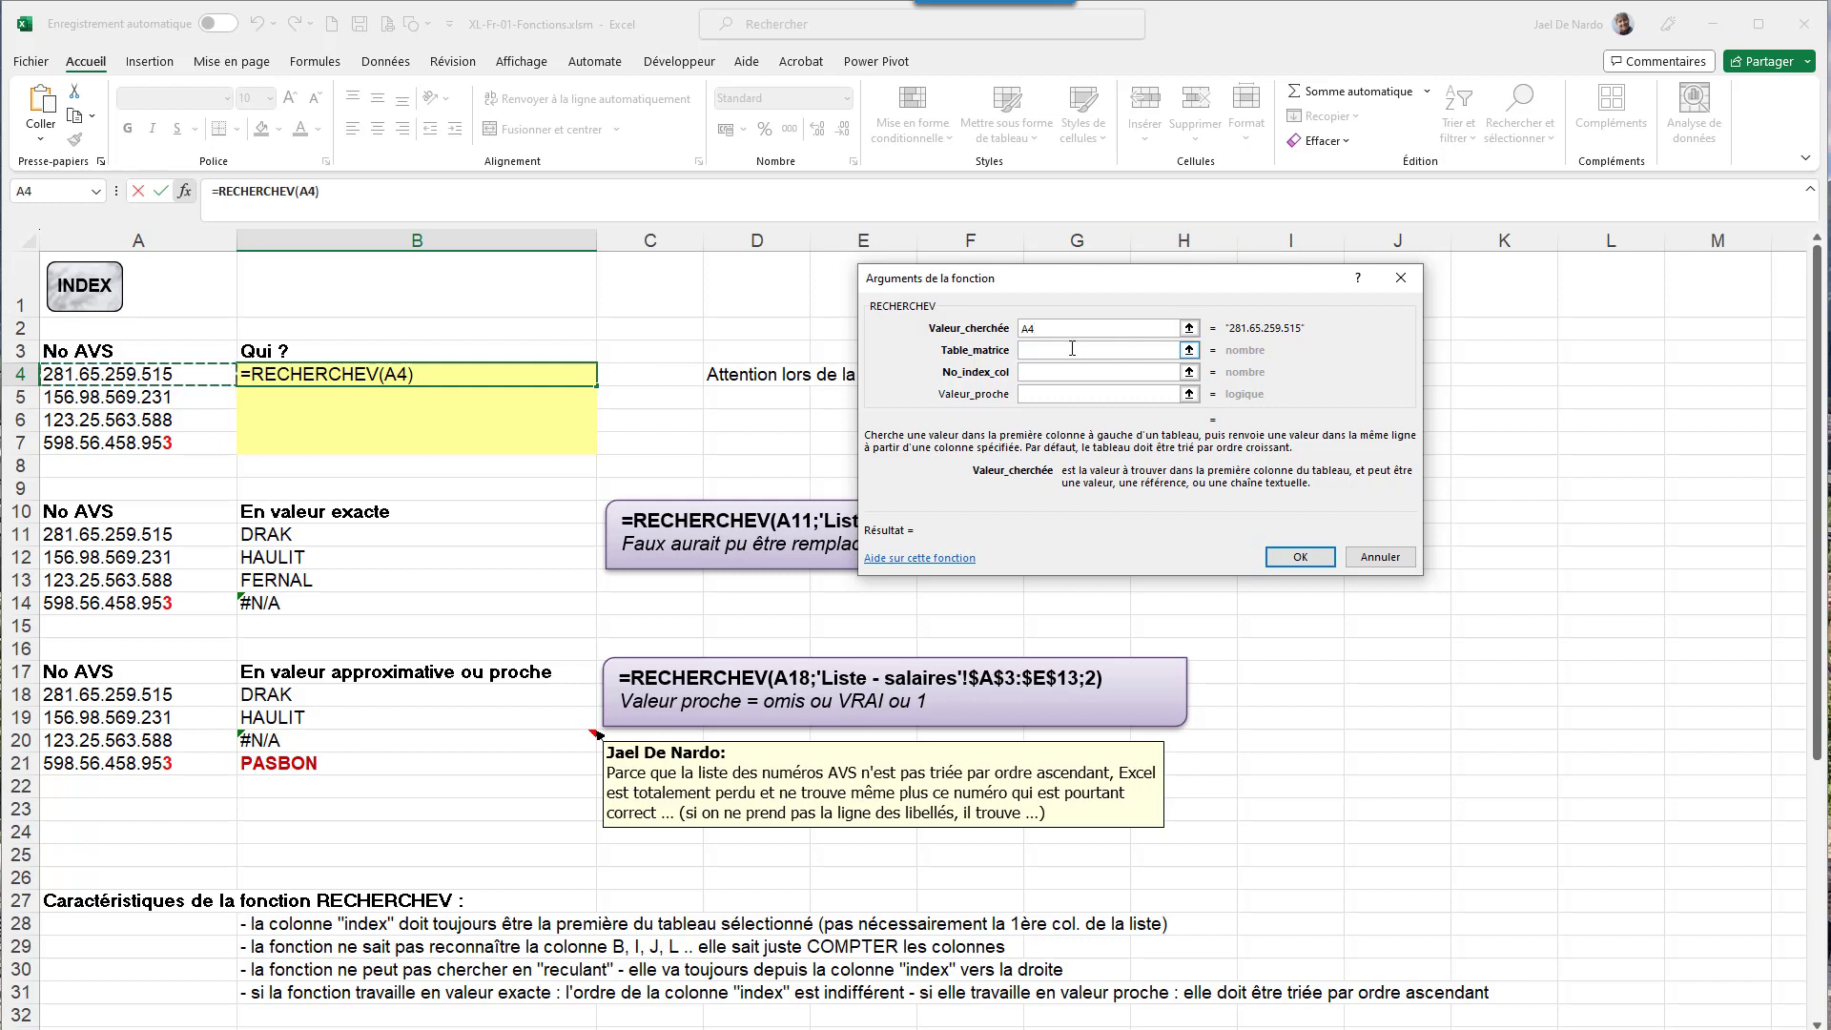
click(1072, 349)
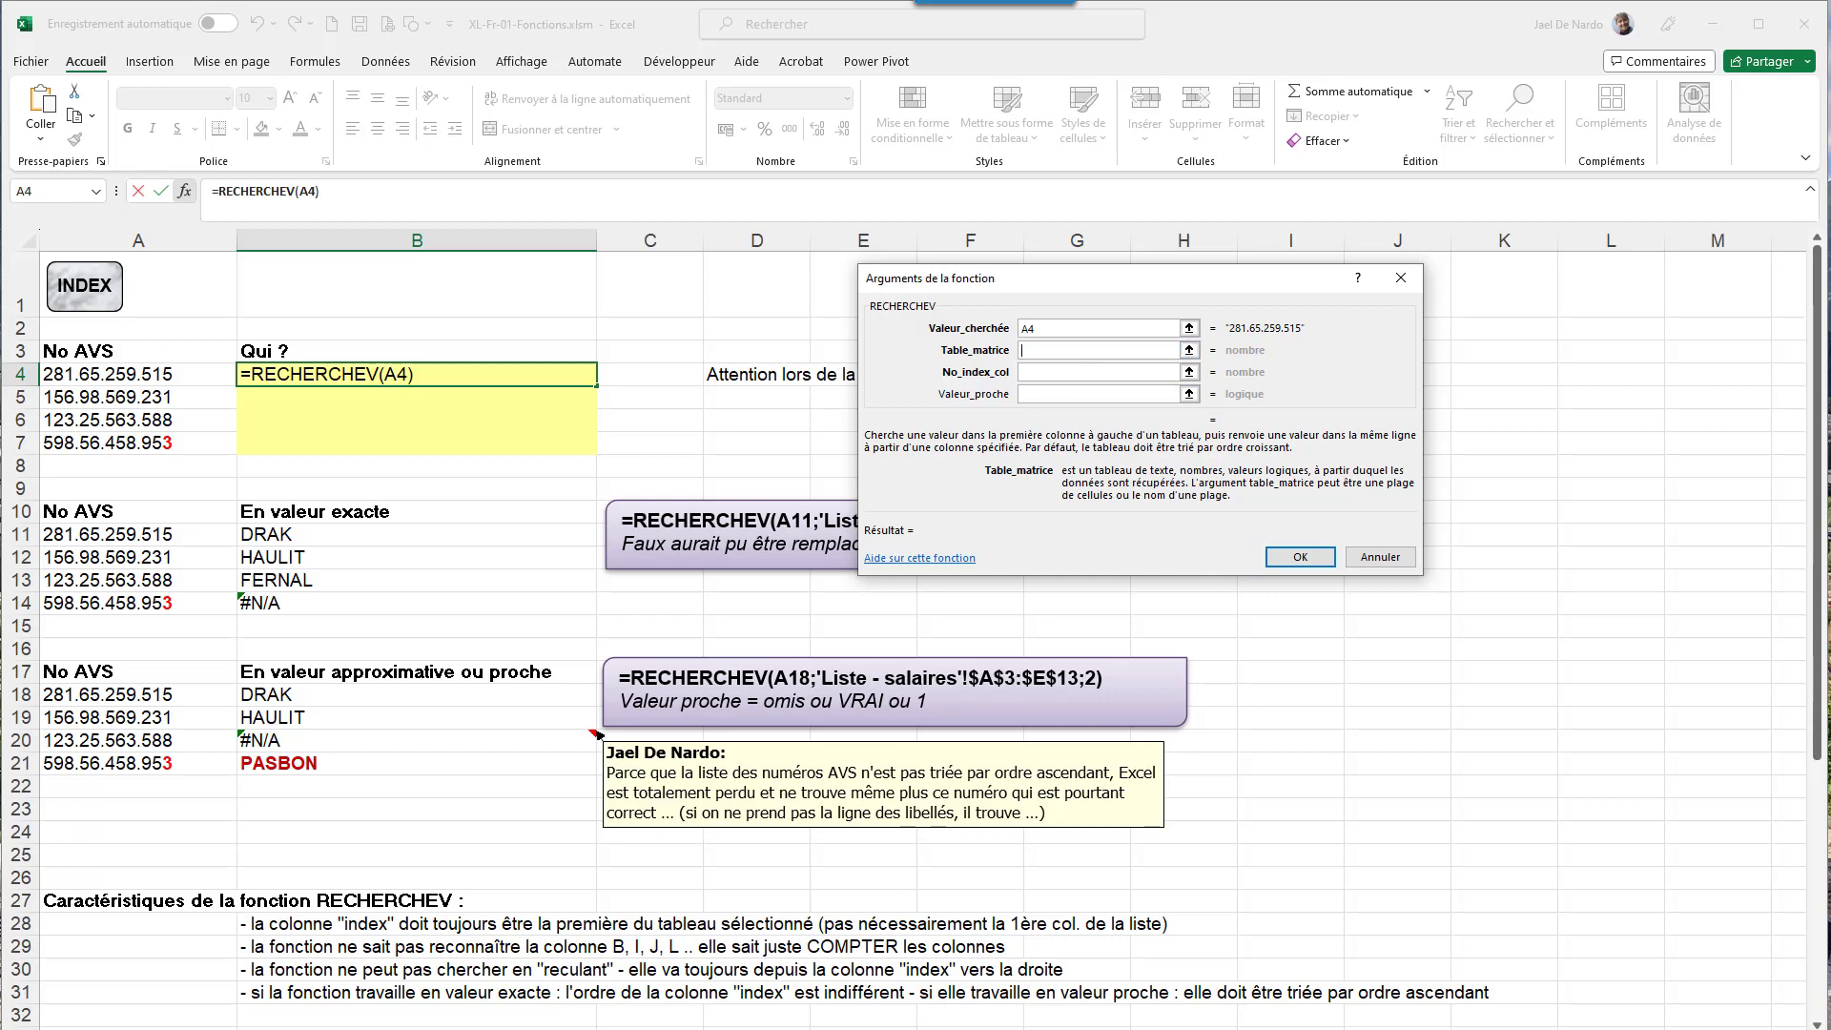
click(562, 1028)
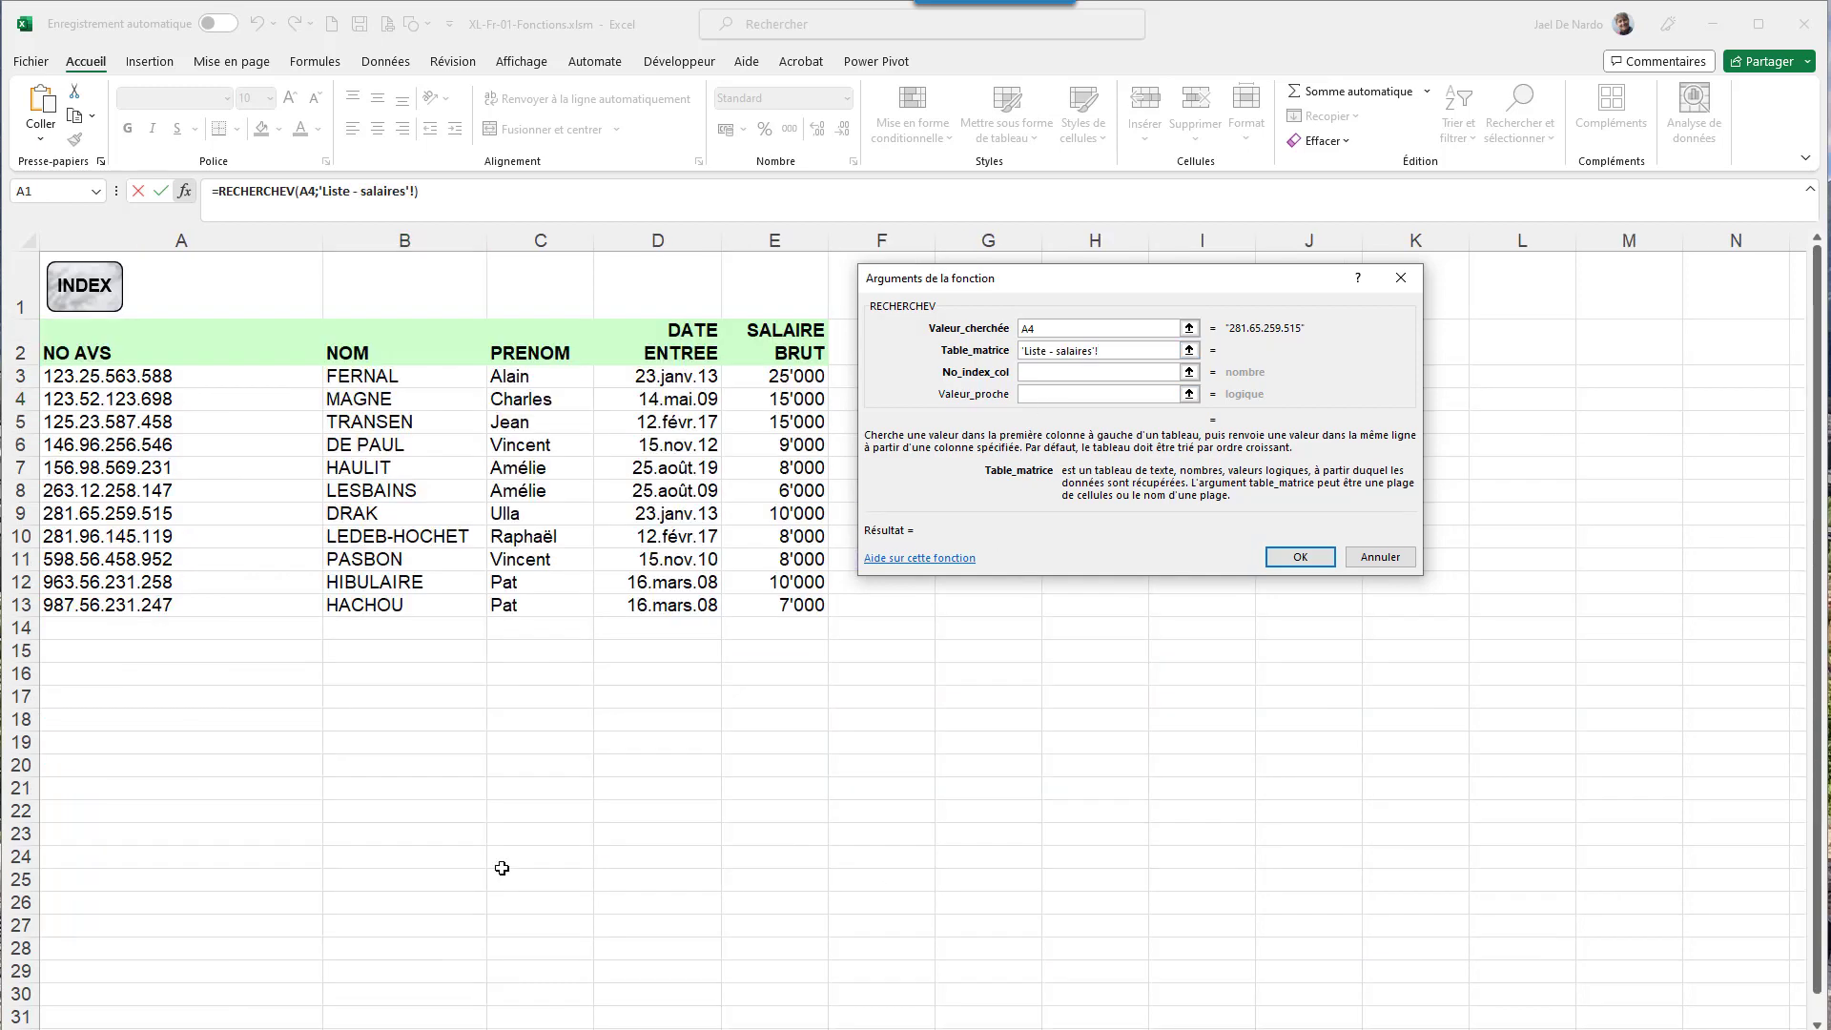
- Select the employee table as Table_matrice, made absolute as 'Liste - salaires'!$A$3:$E$13
drag(114, 376, 758, 612)
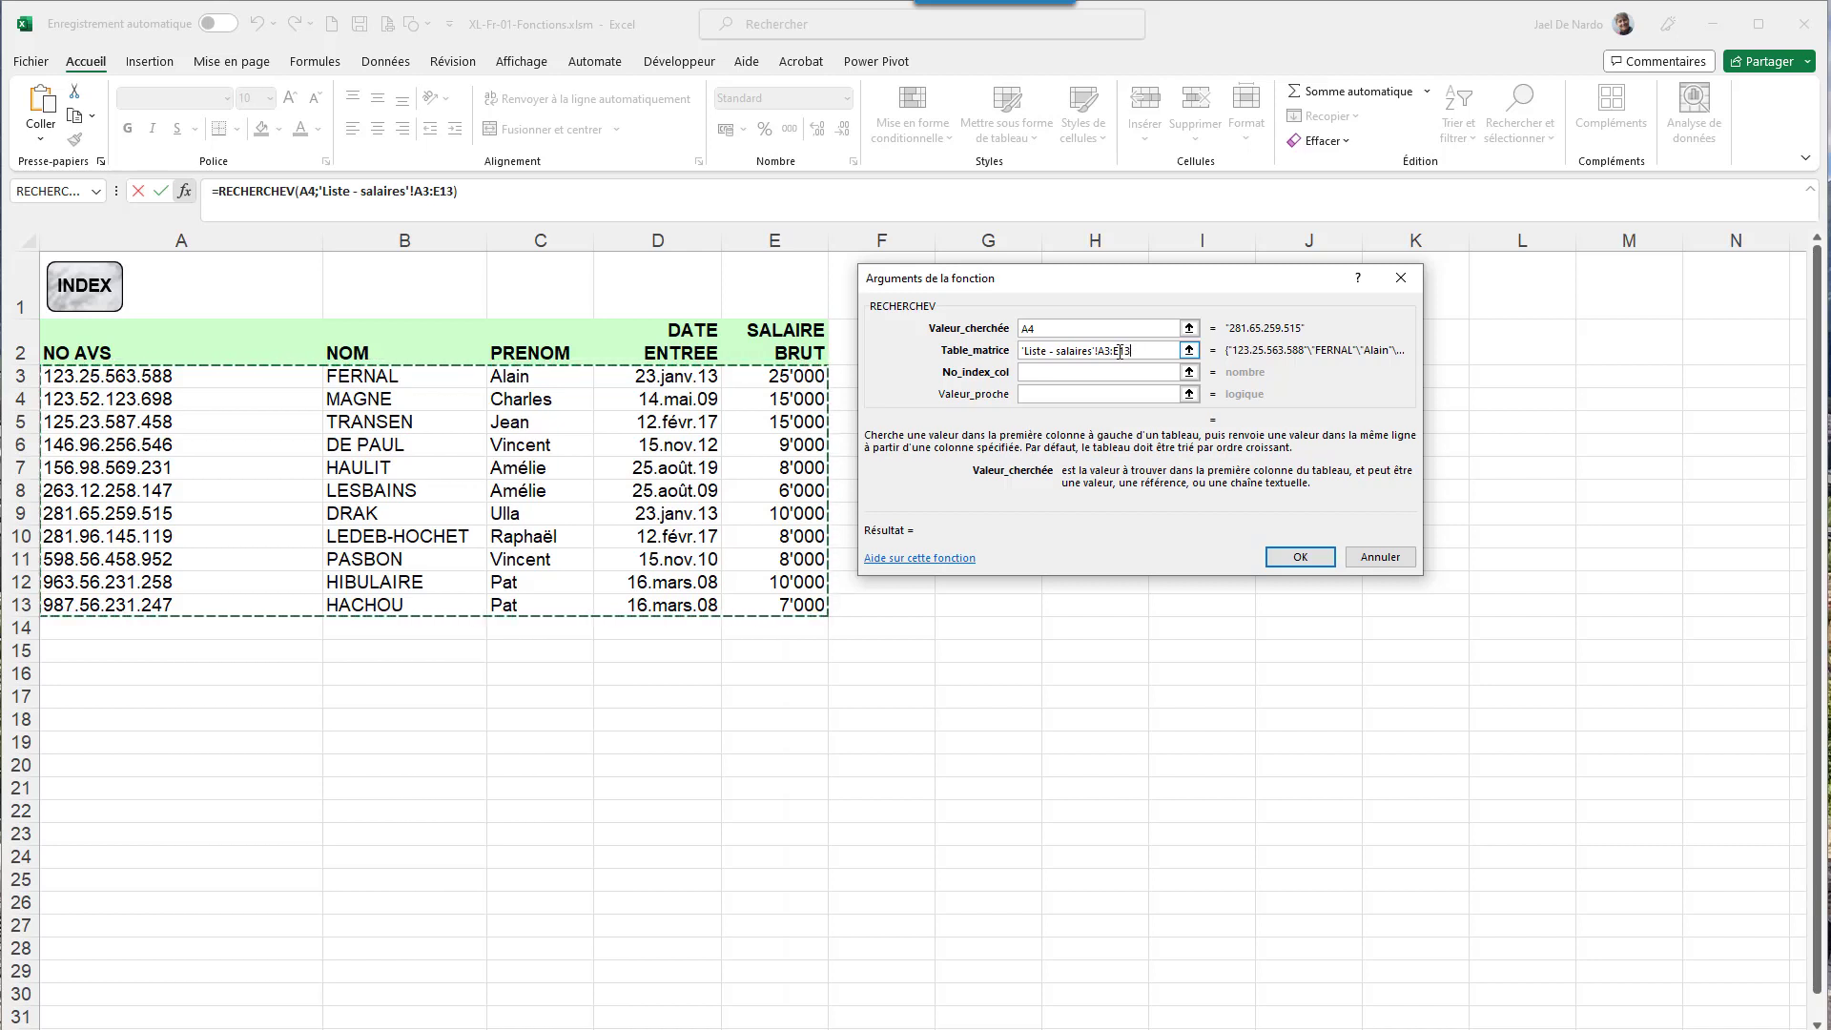
key(F4)
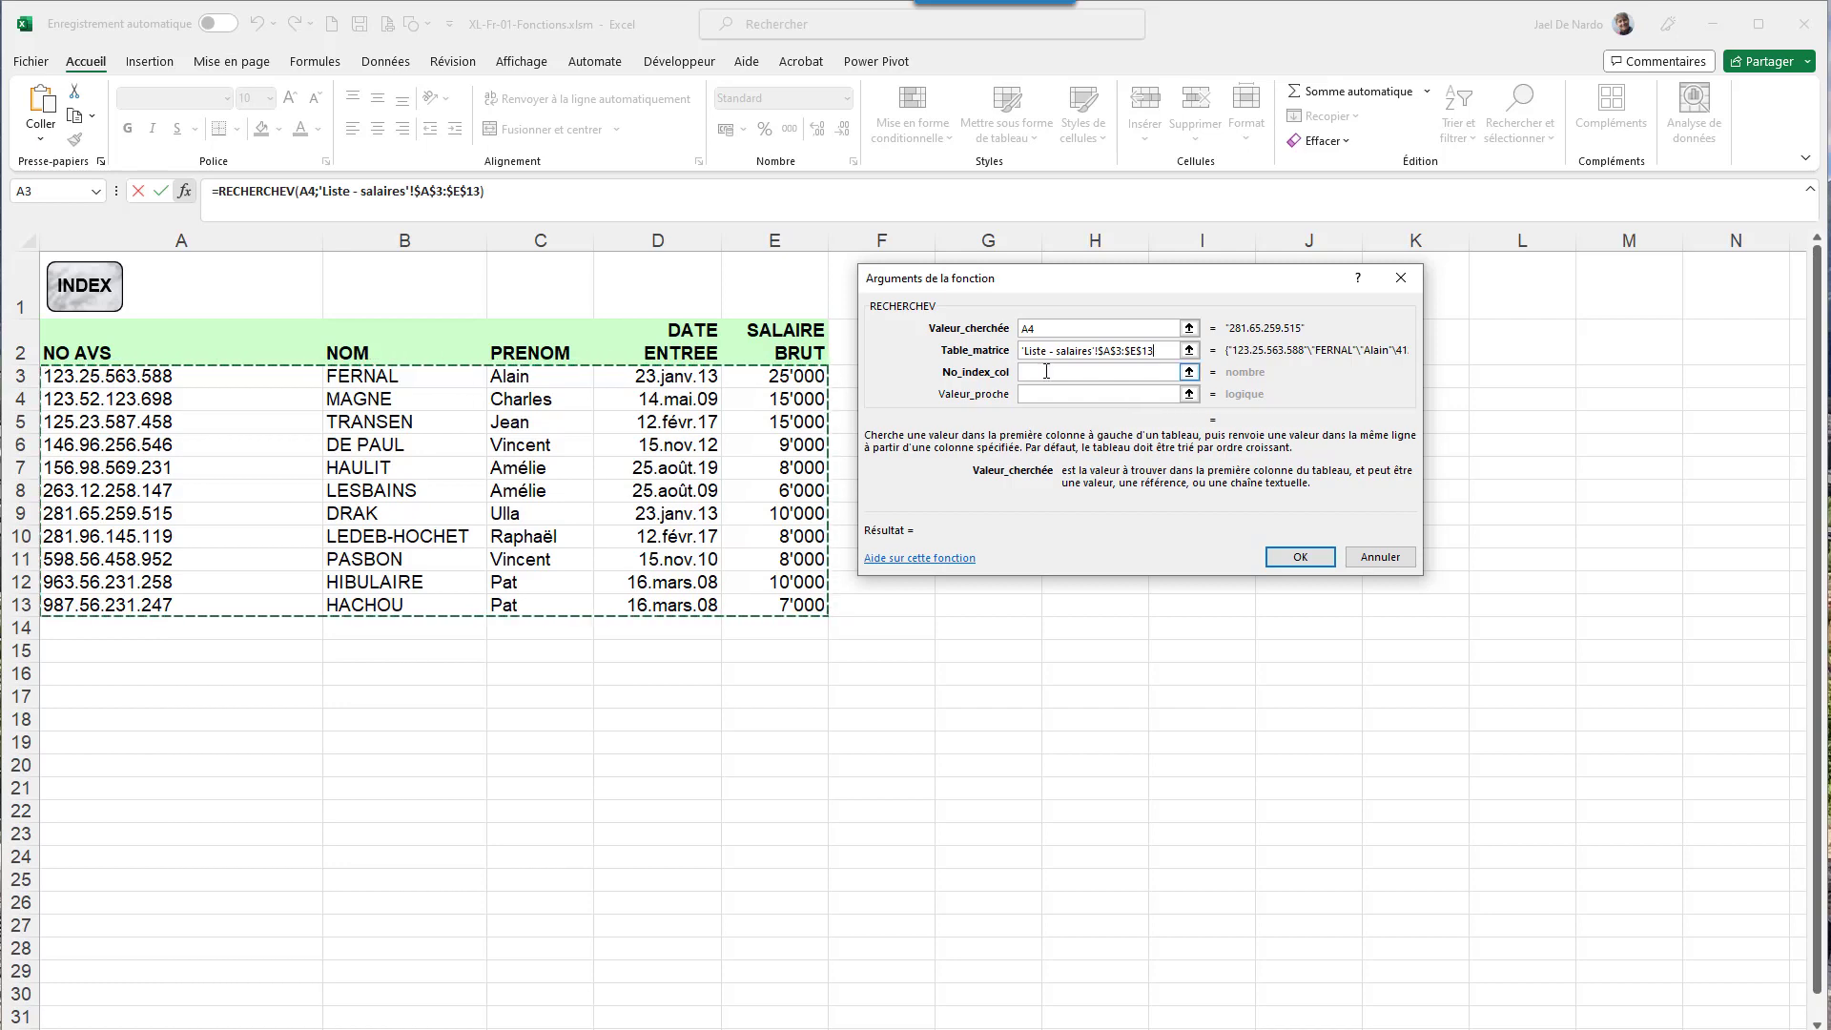
click(1046, 371)
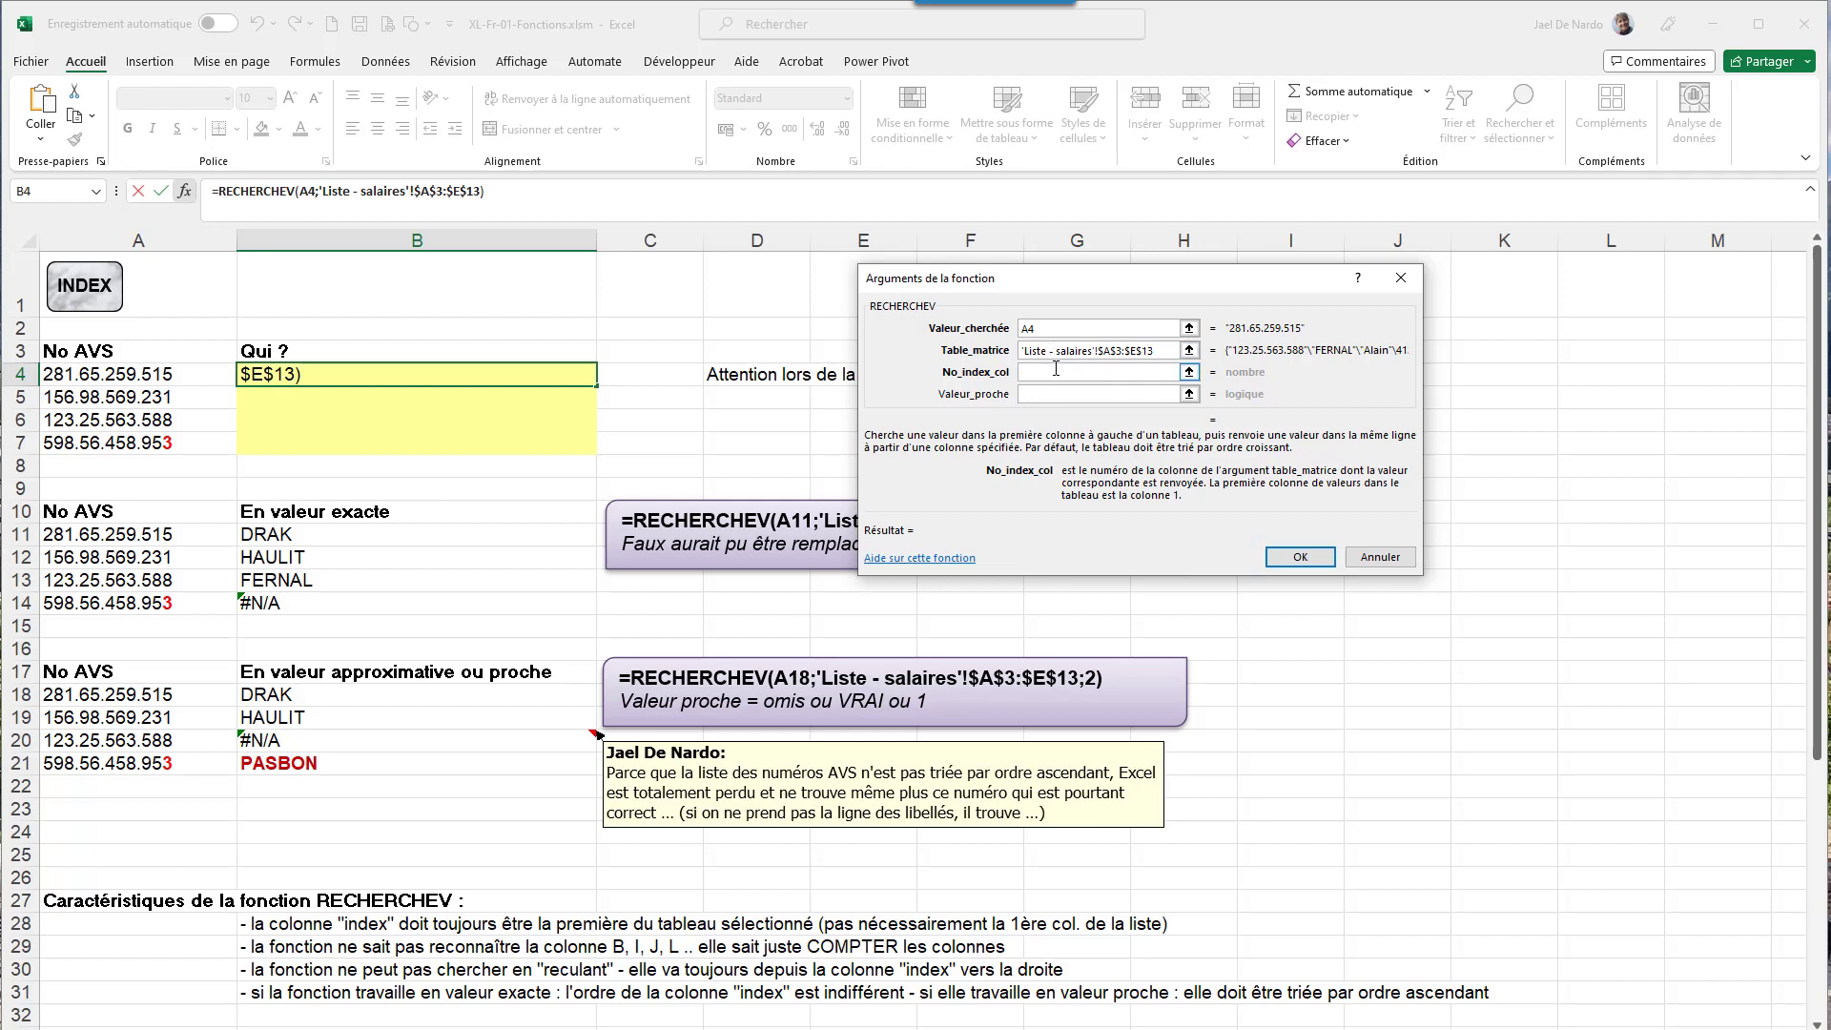
- Set No_index_col to 2 and Valeur_proche to faux for an exact-match lookup
click(1058, 349)
click(1061, 350)
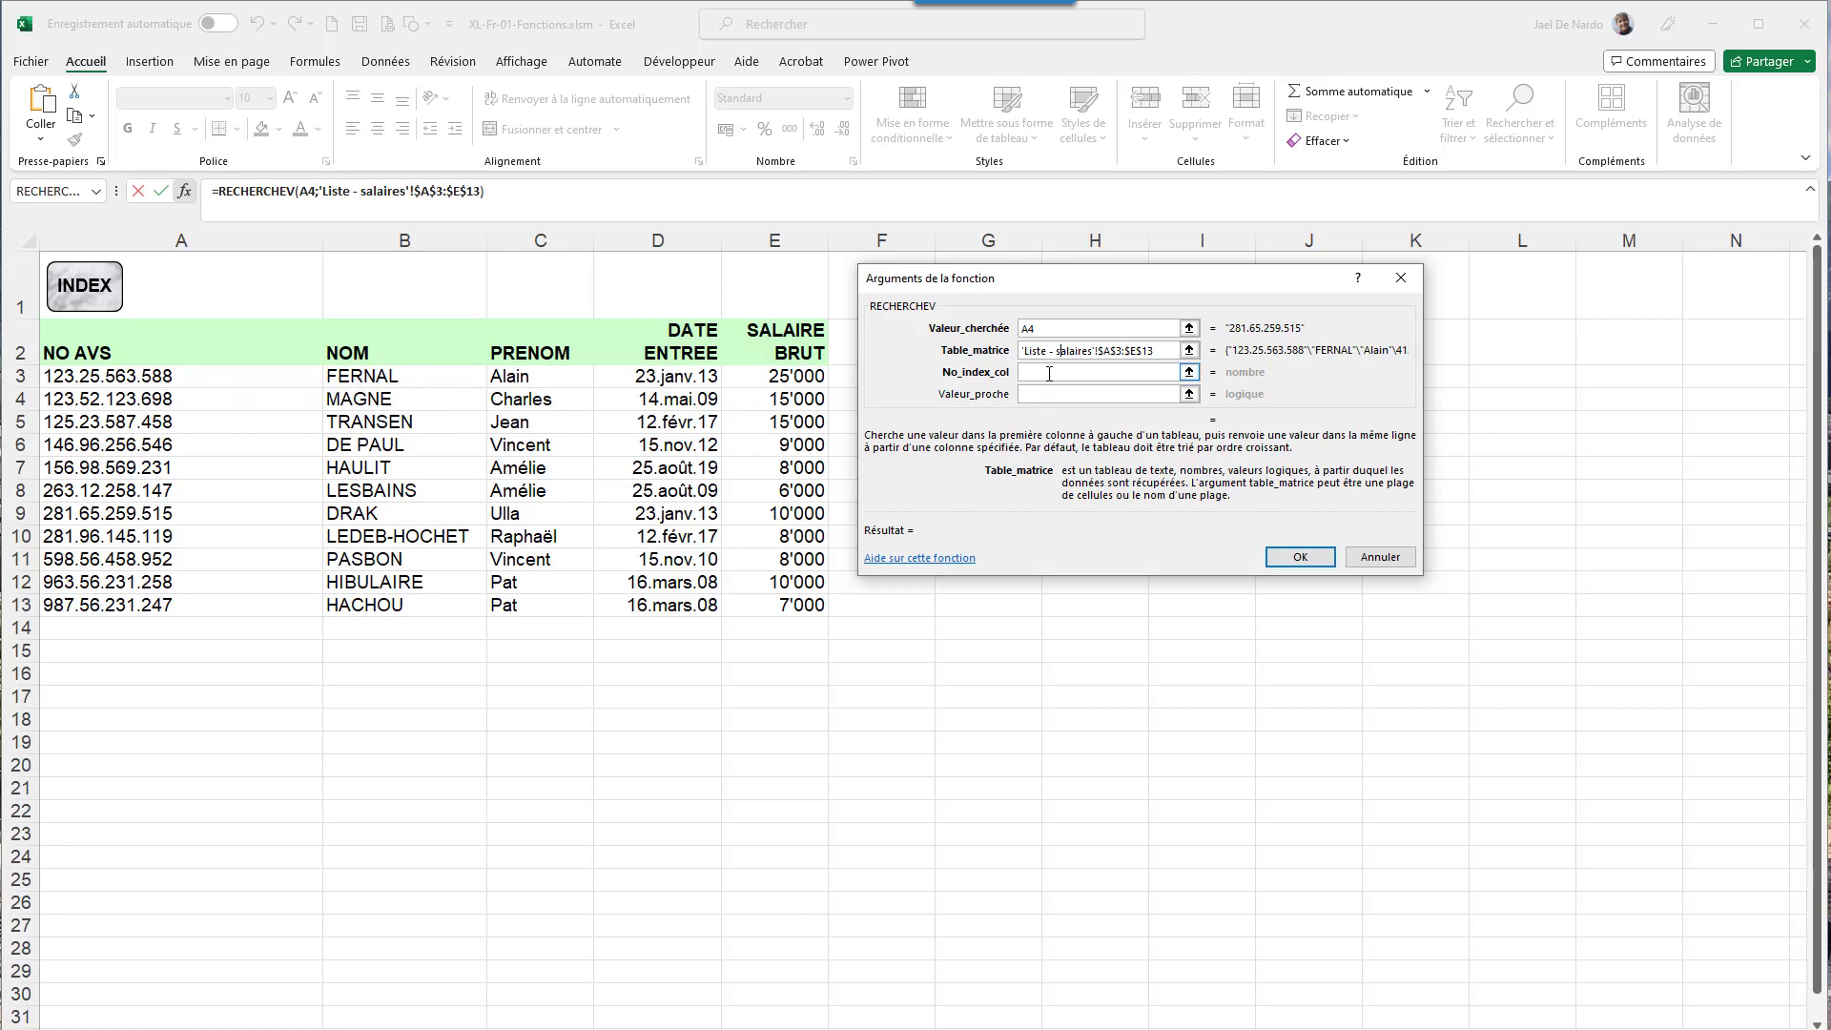
click(1046, 371)
text(2)
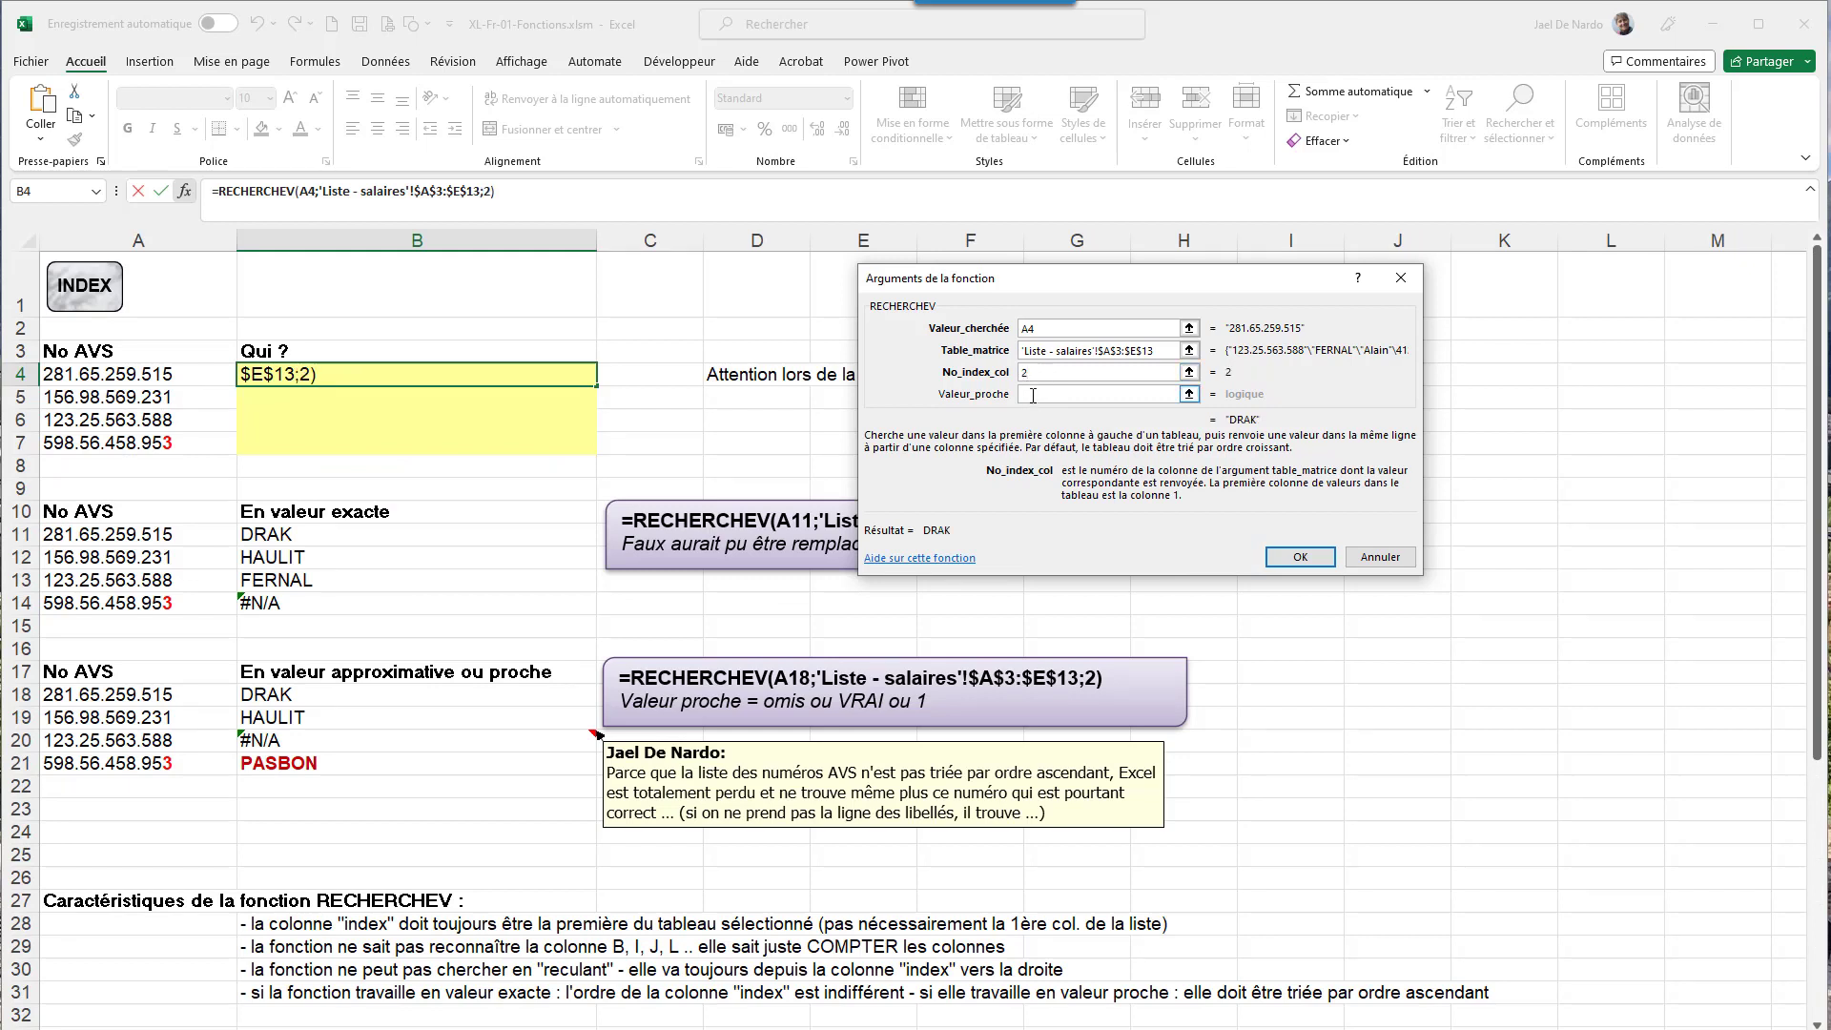
click(1033, 397)
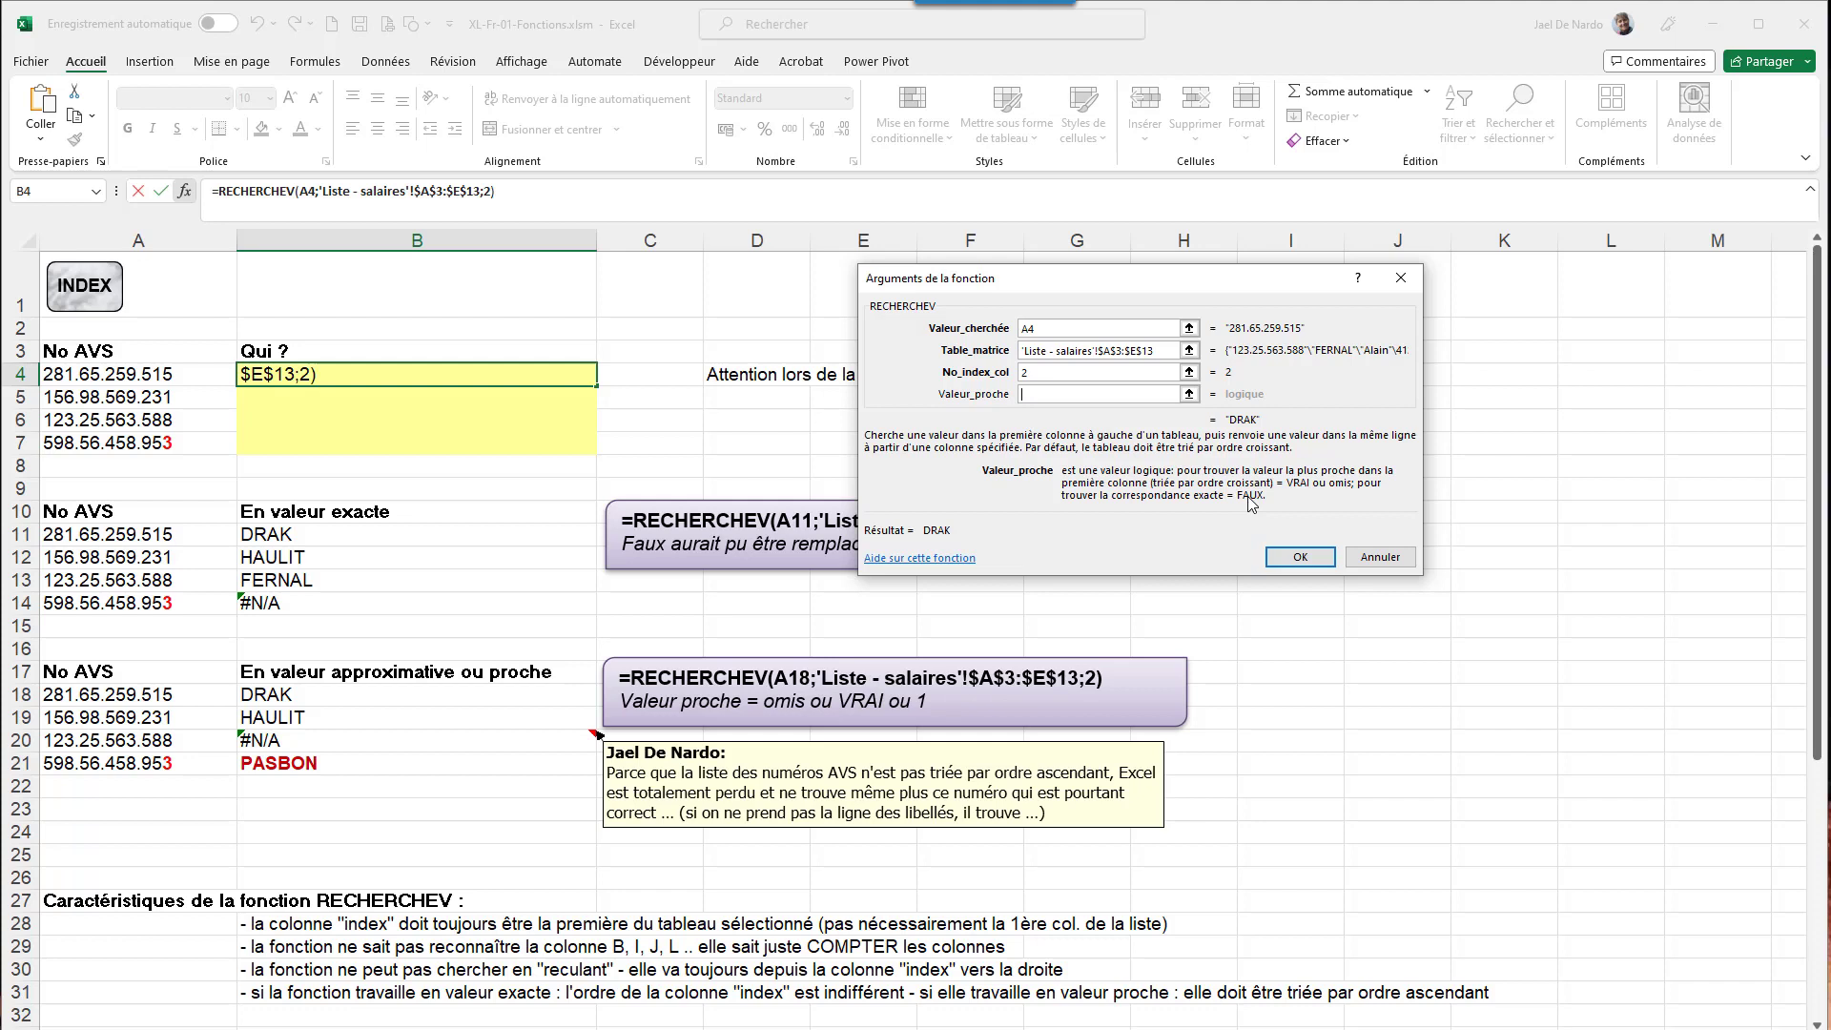
text(faux)
- Confirm the formula and fill it down to B7, returning DRAK, HAULIT, FERNAL and #N/A
click(1301, 558)
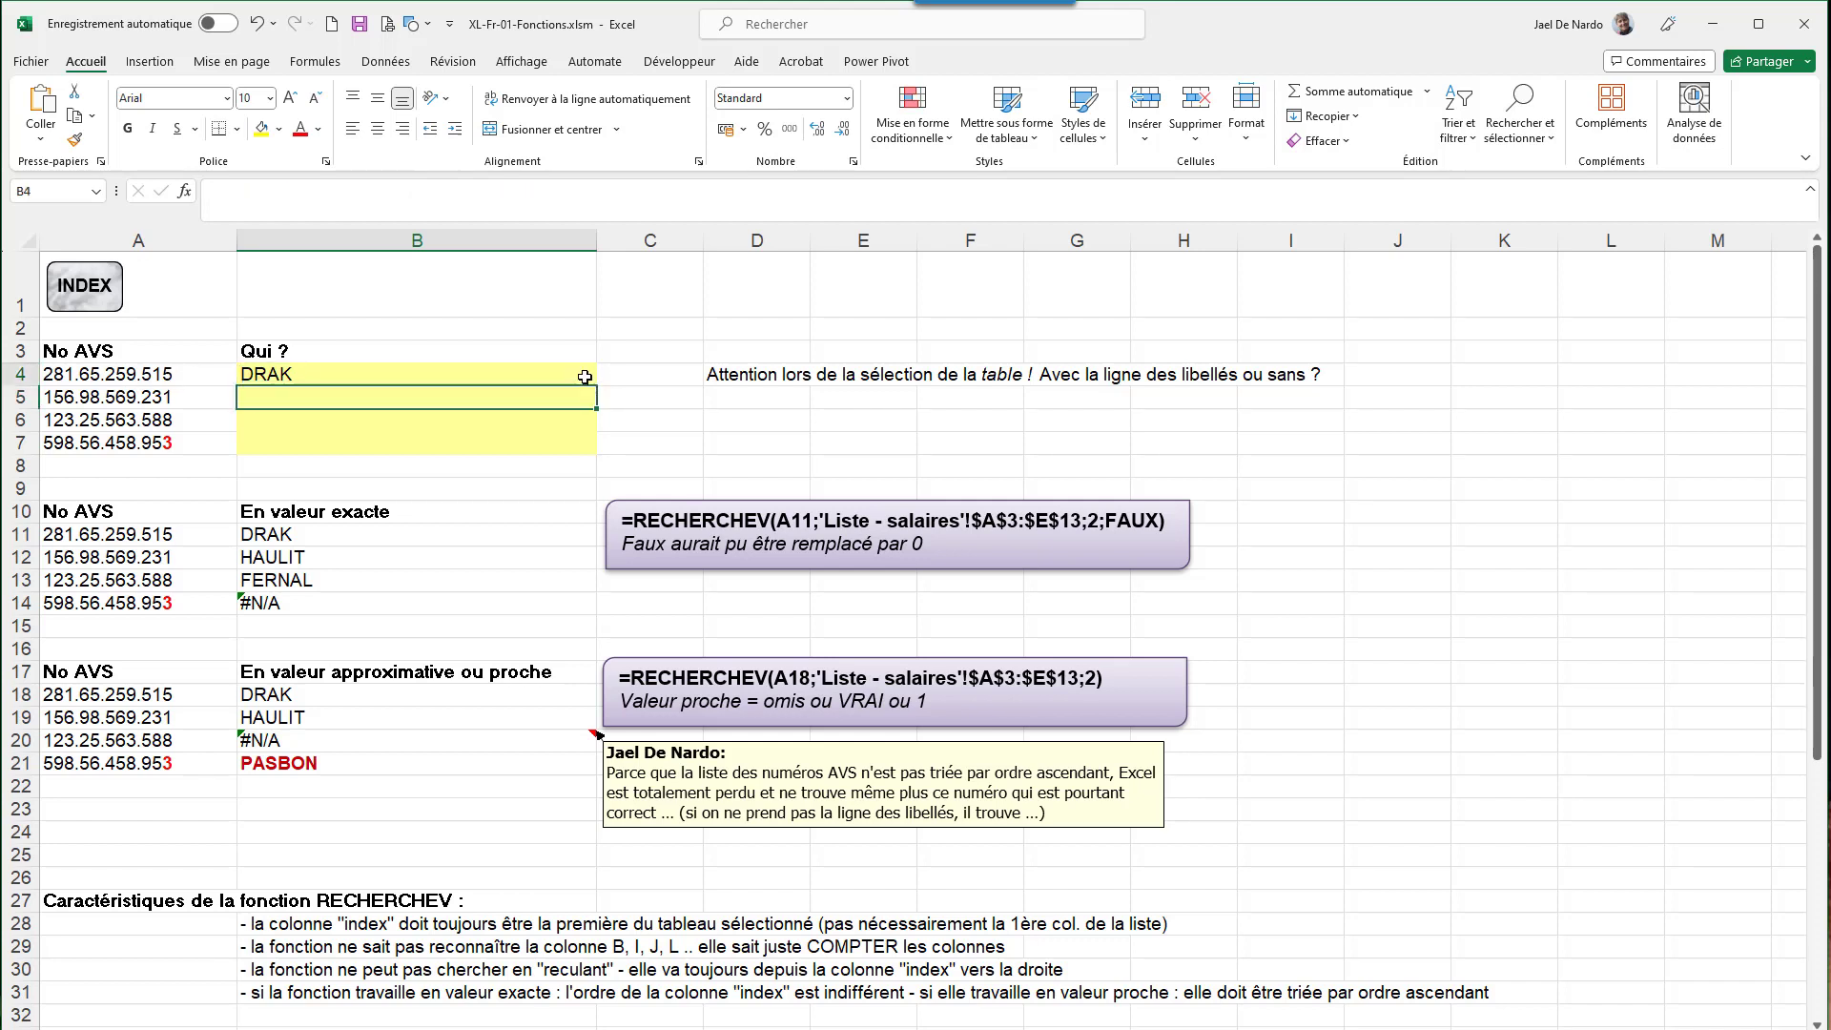
drag(594, 385, 594, 454)
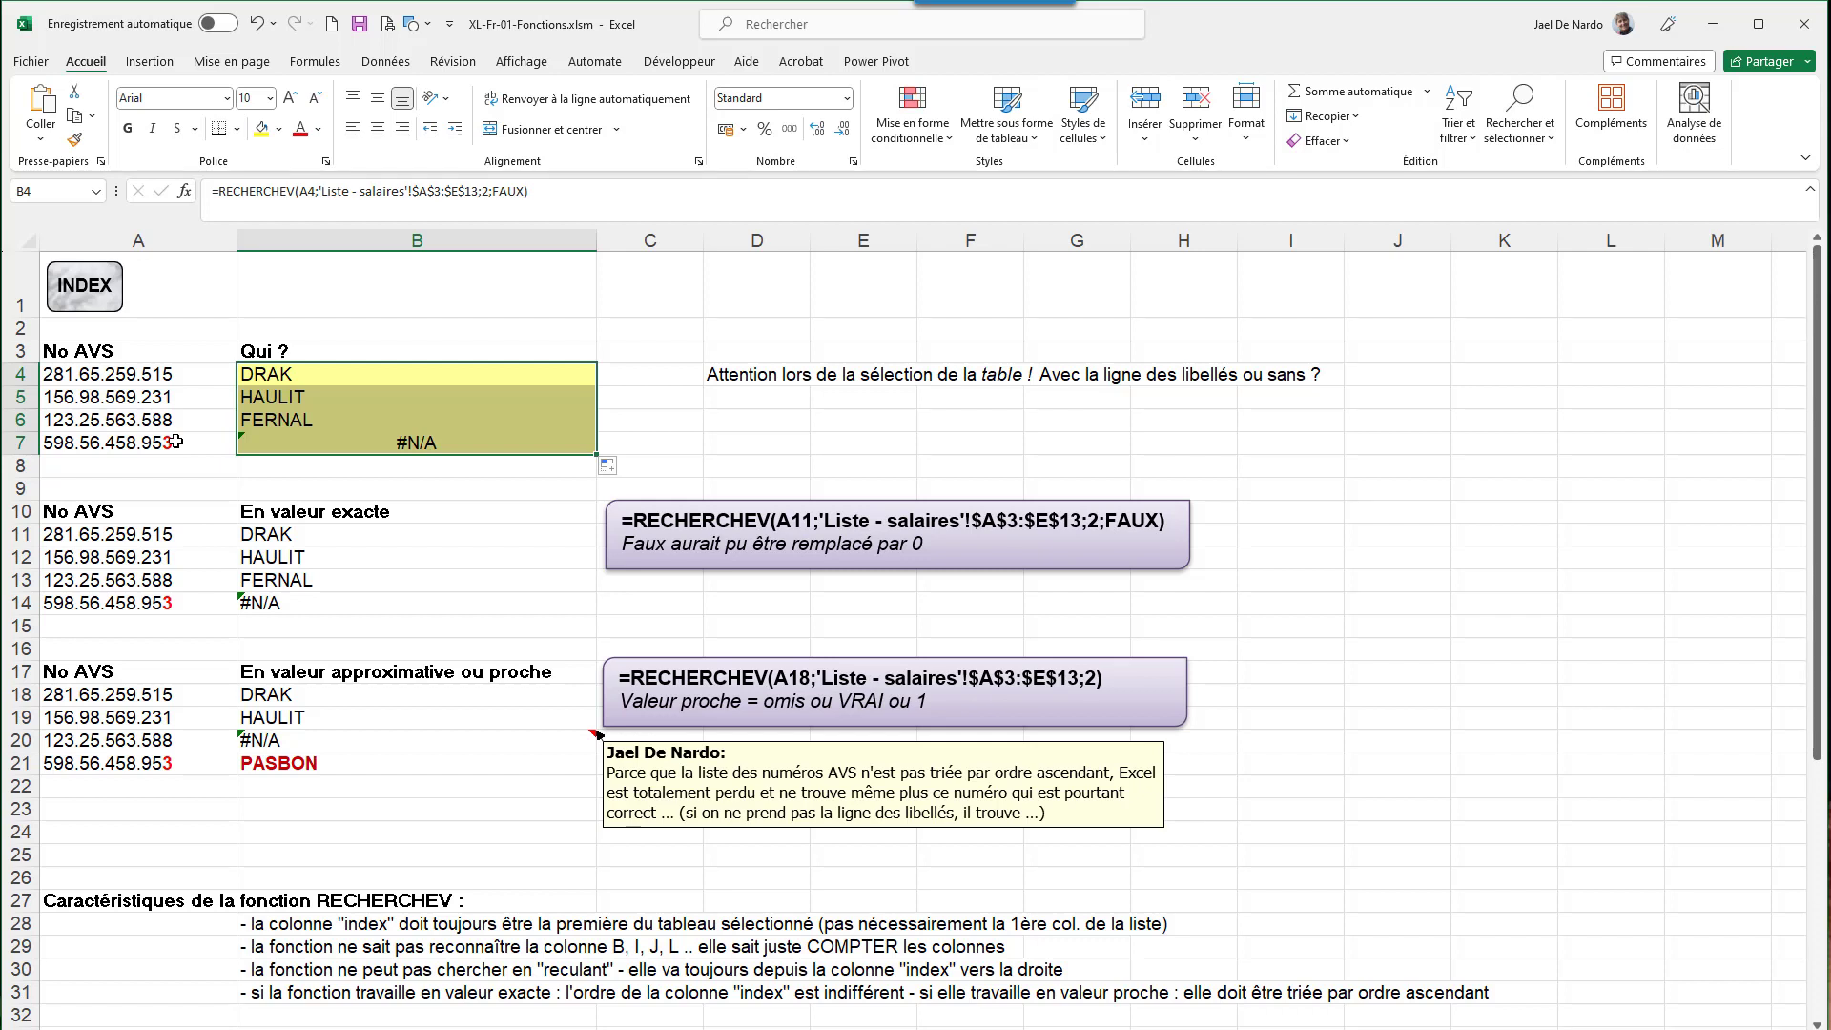
click(425, 443)
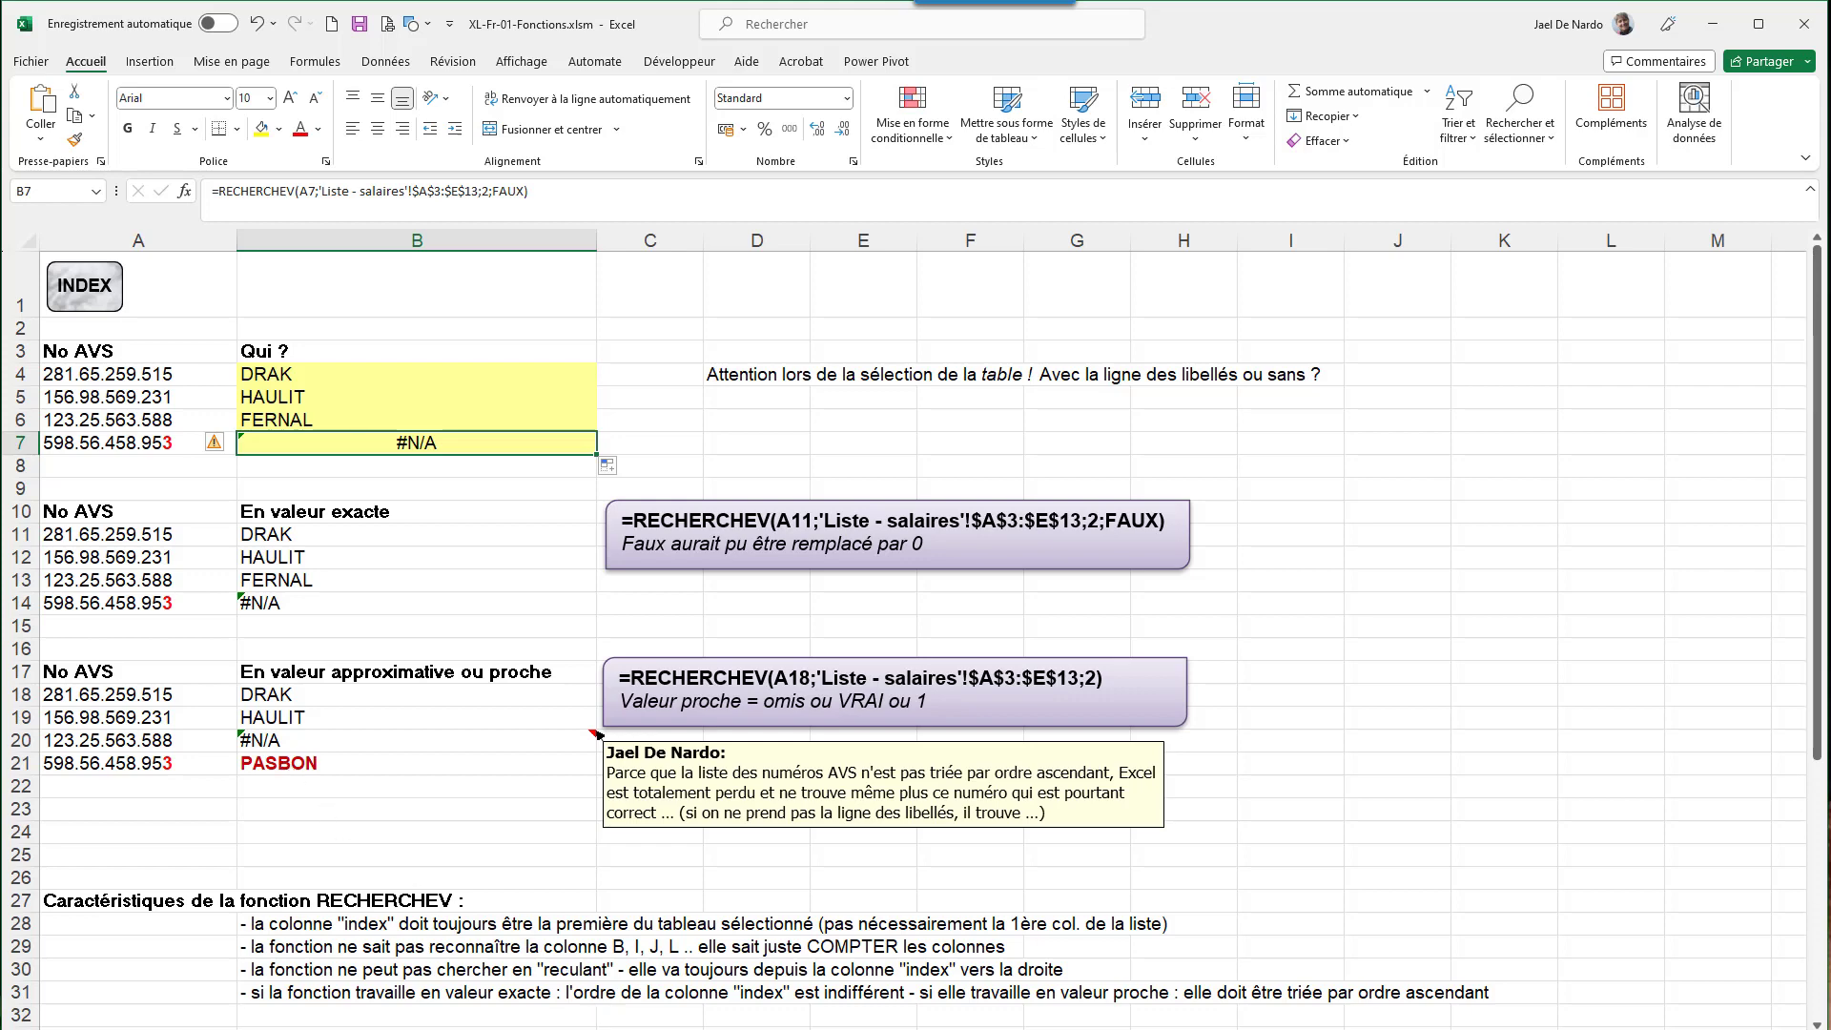
click(620, 1028)
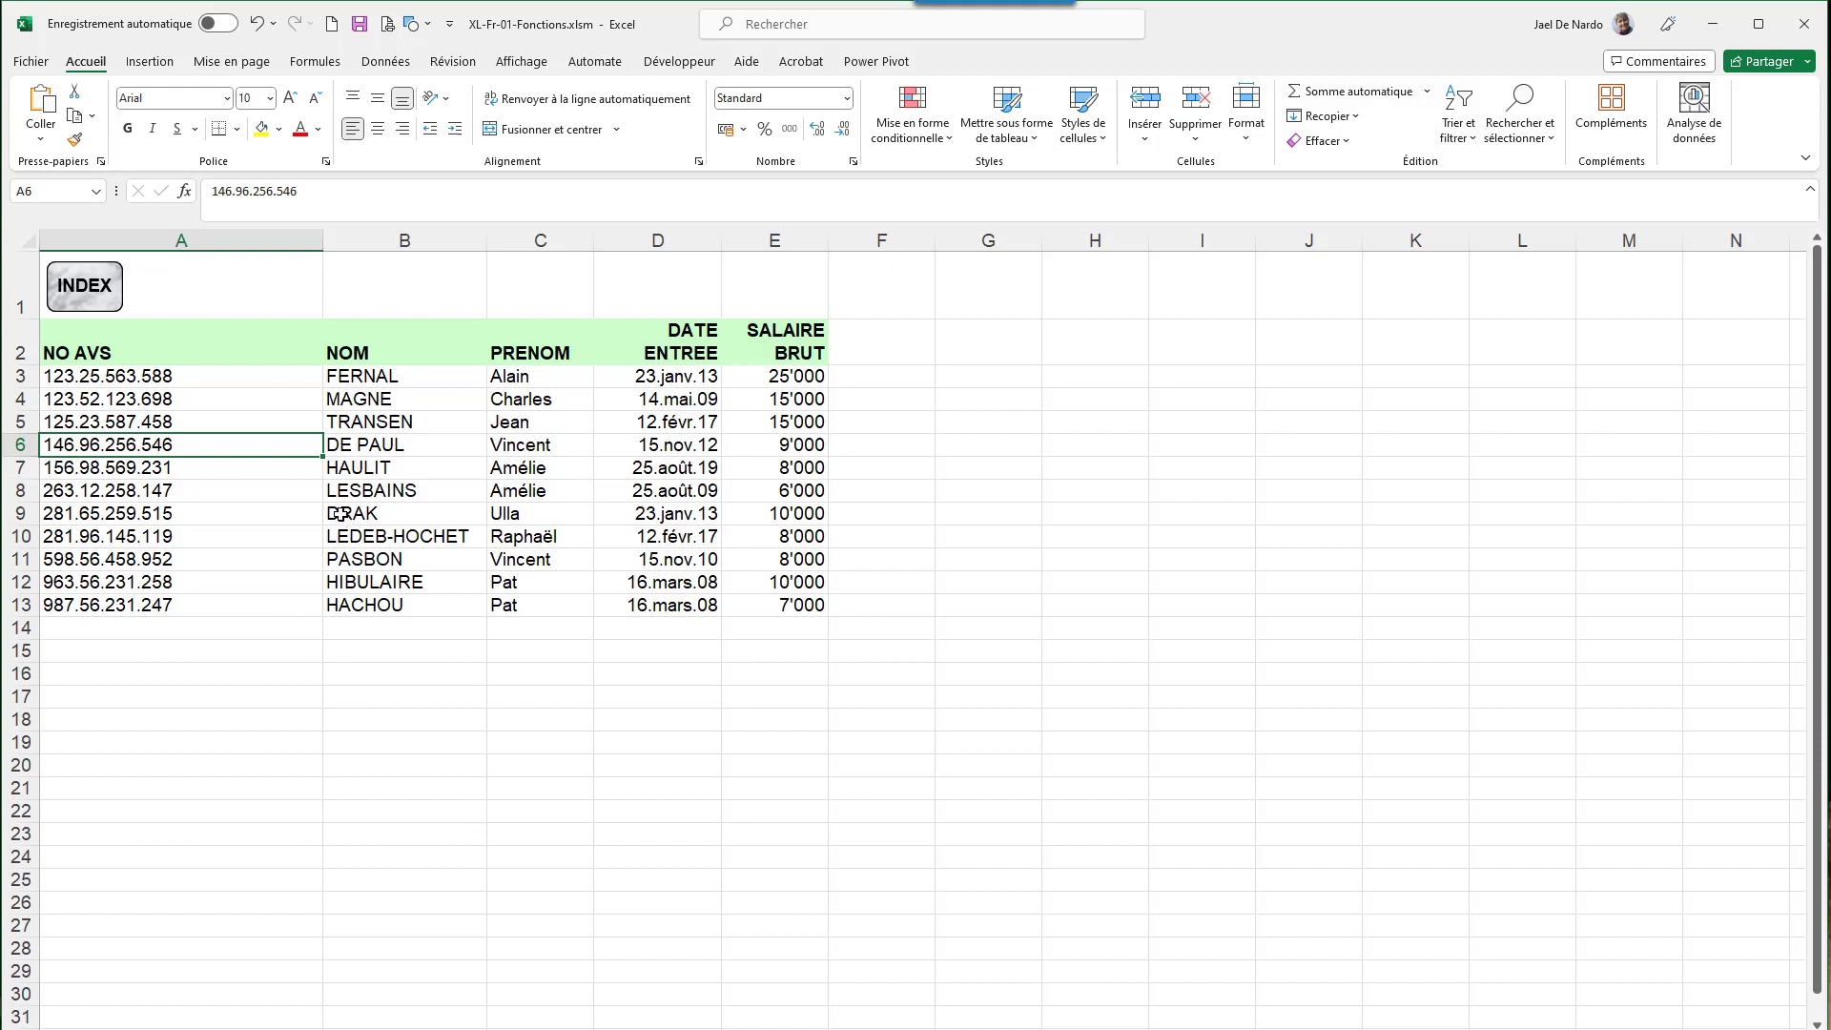
click(166, 562)
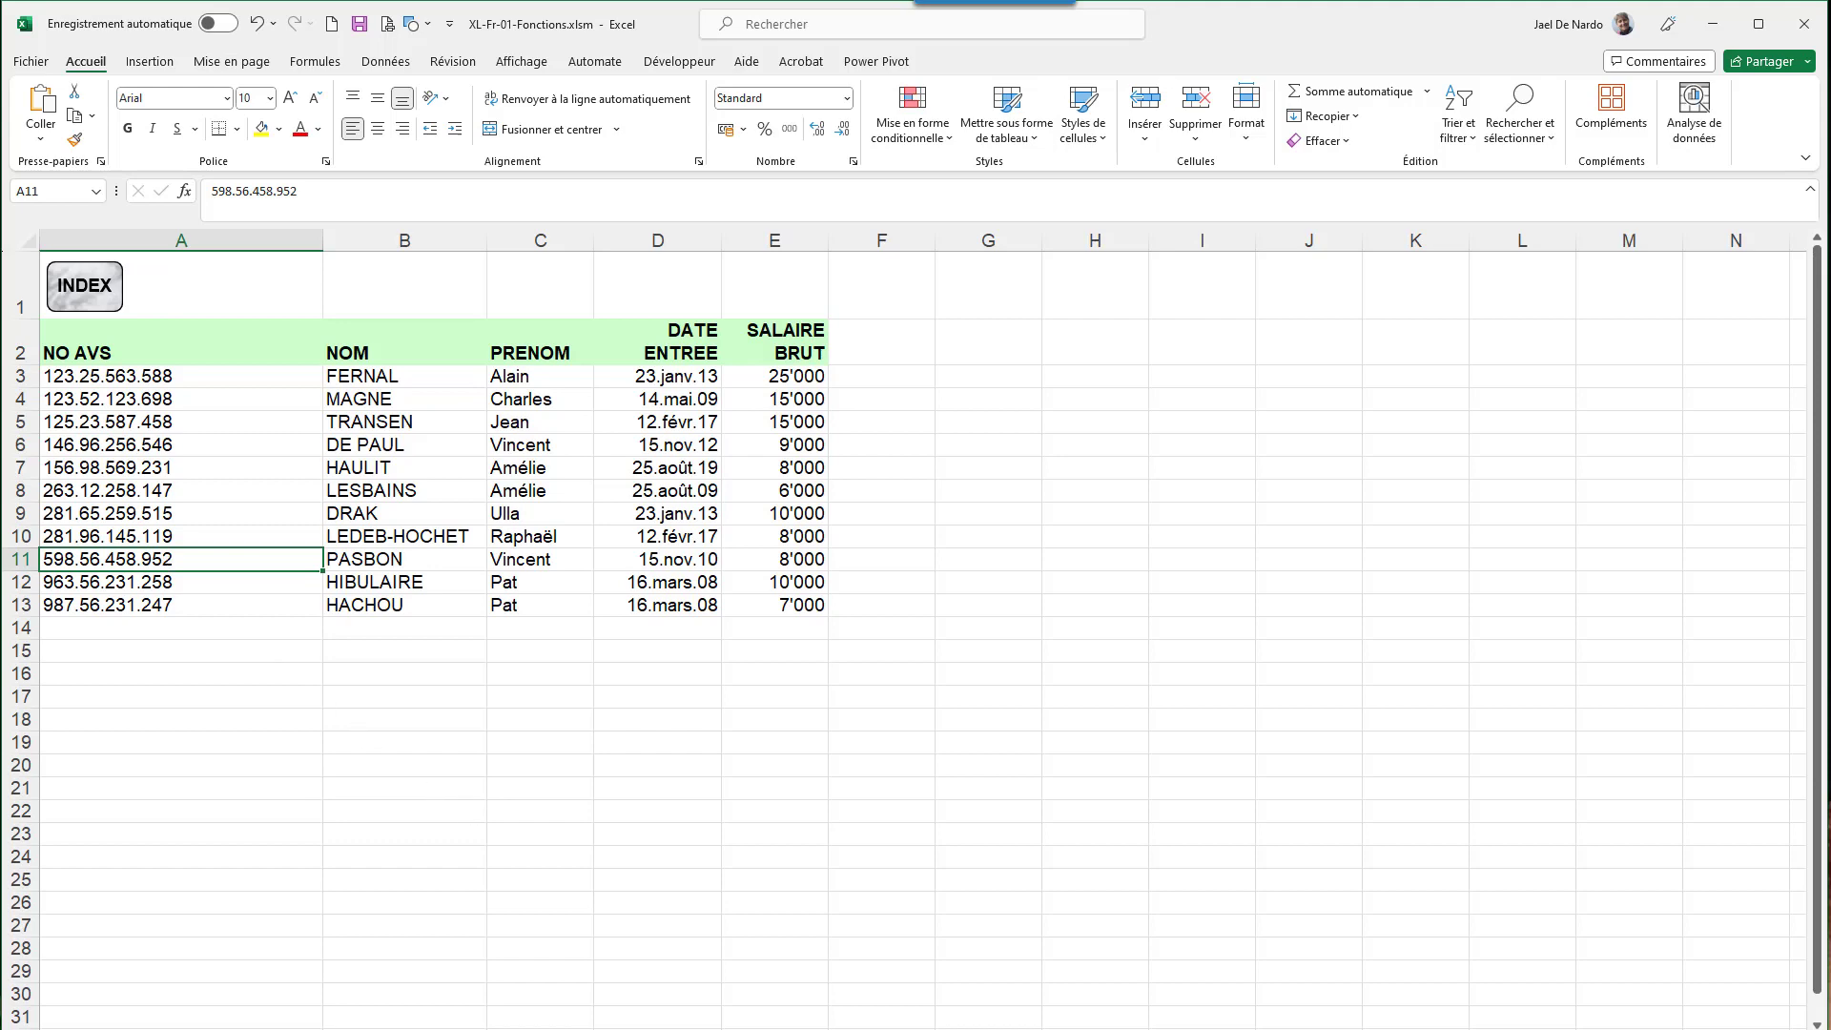
key(ctrl+Page_Up)
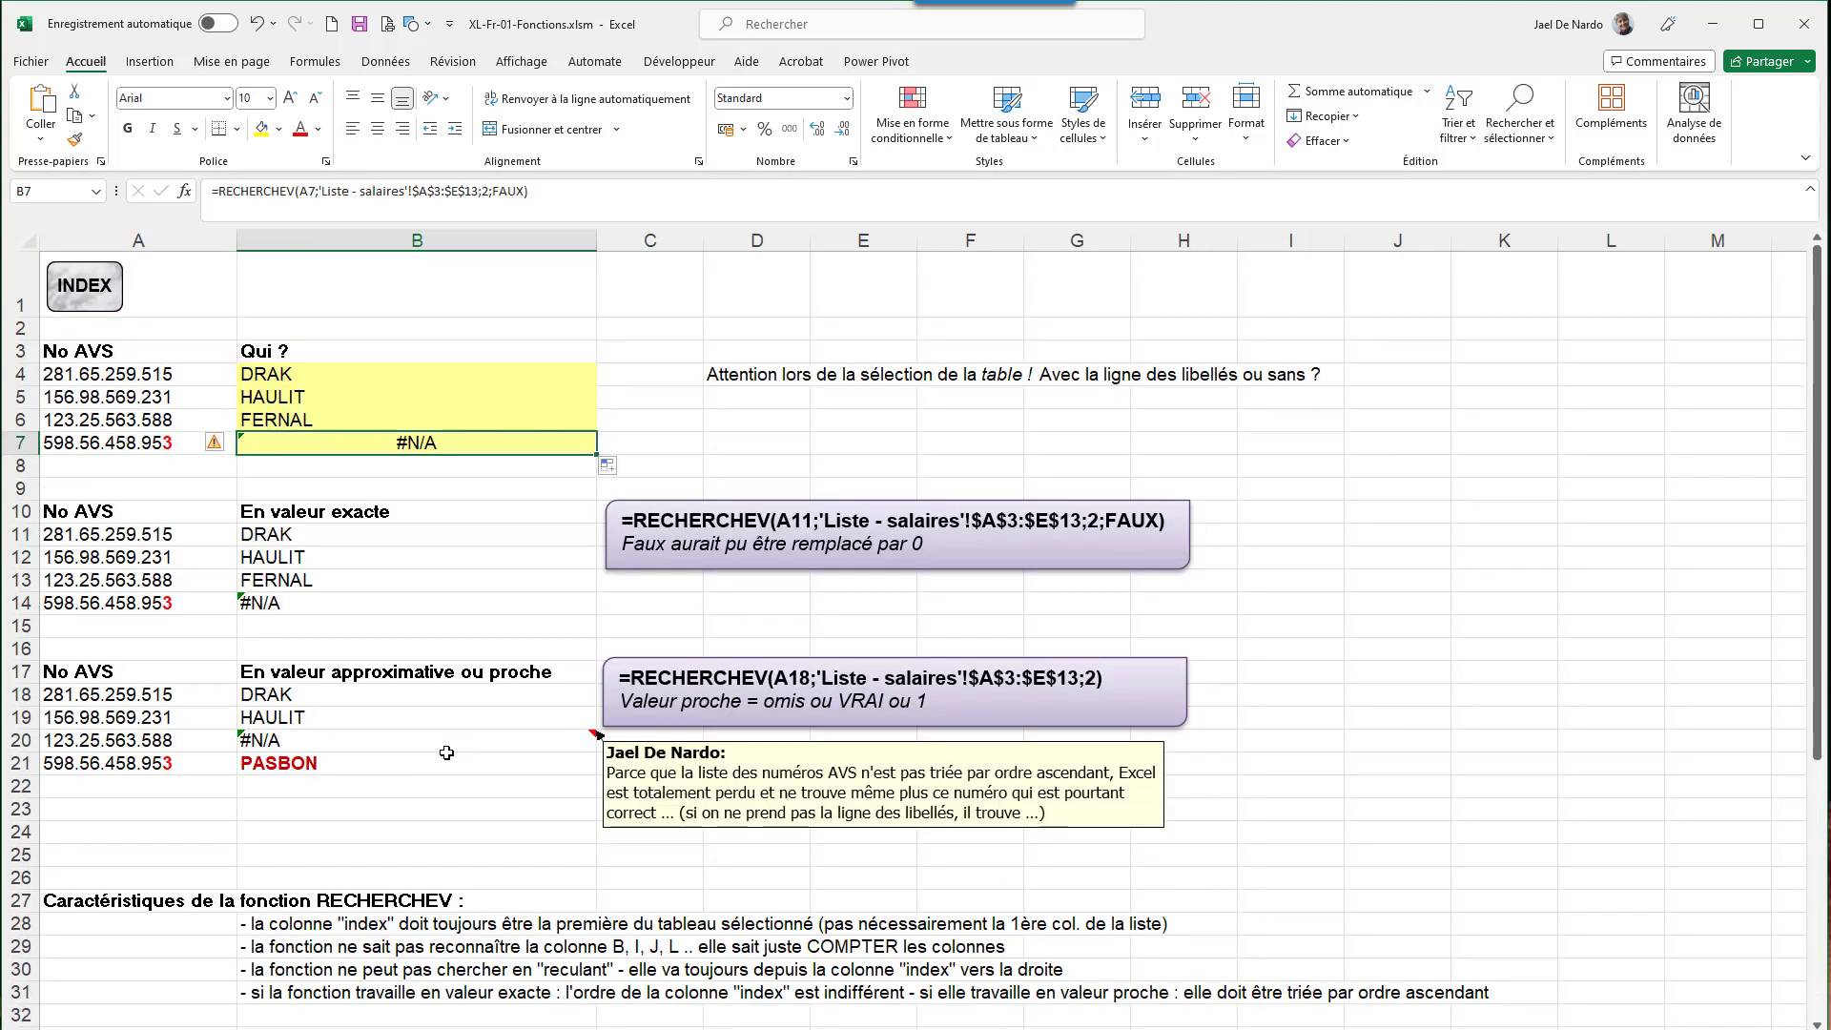
- Scroll past the notes and move to the sales invoice list of invoices 100 to 122
scroll(446, 752, down, 3)
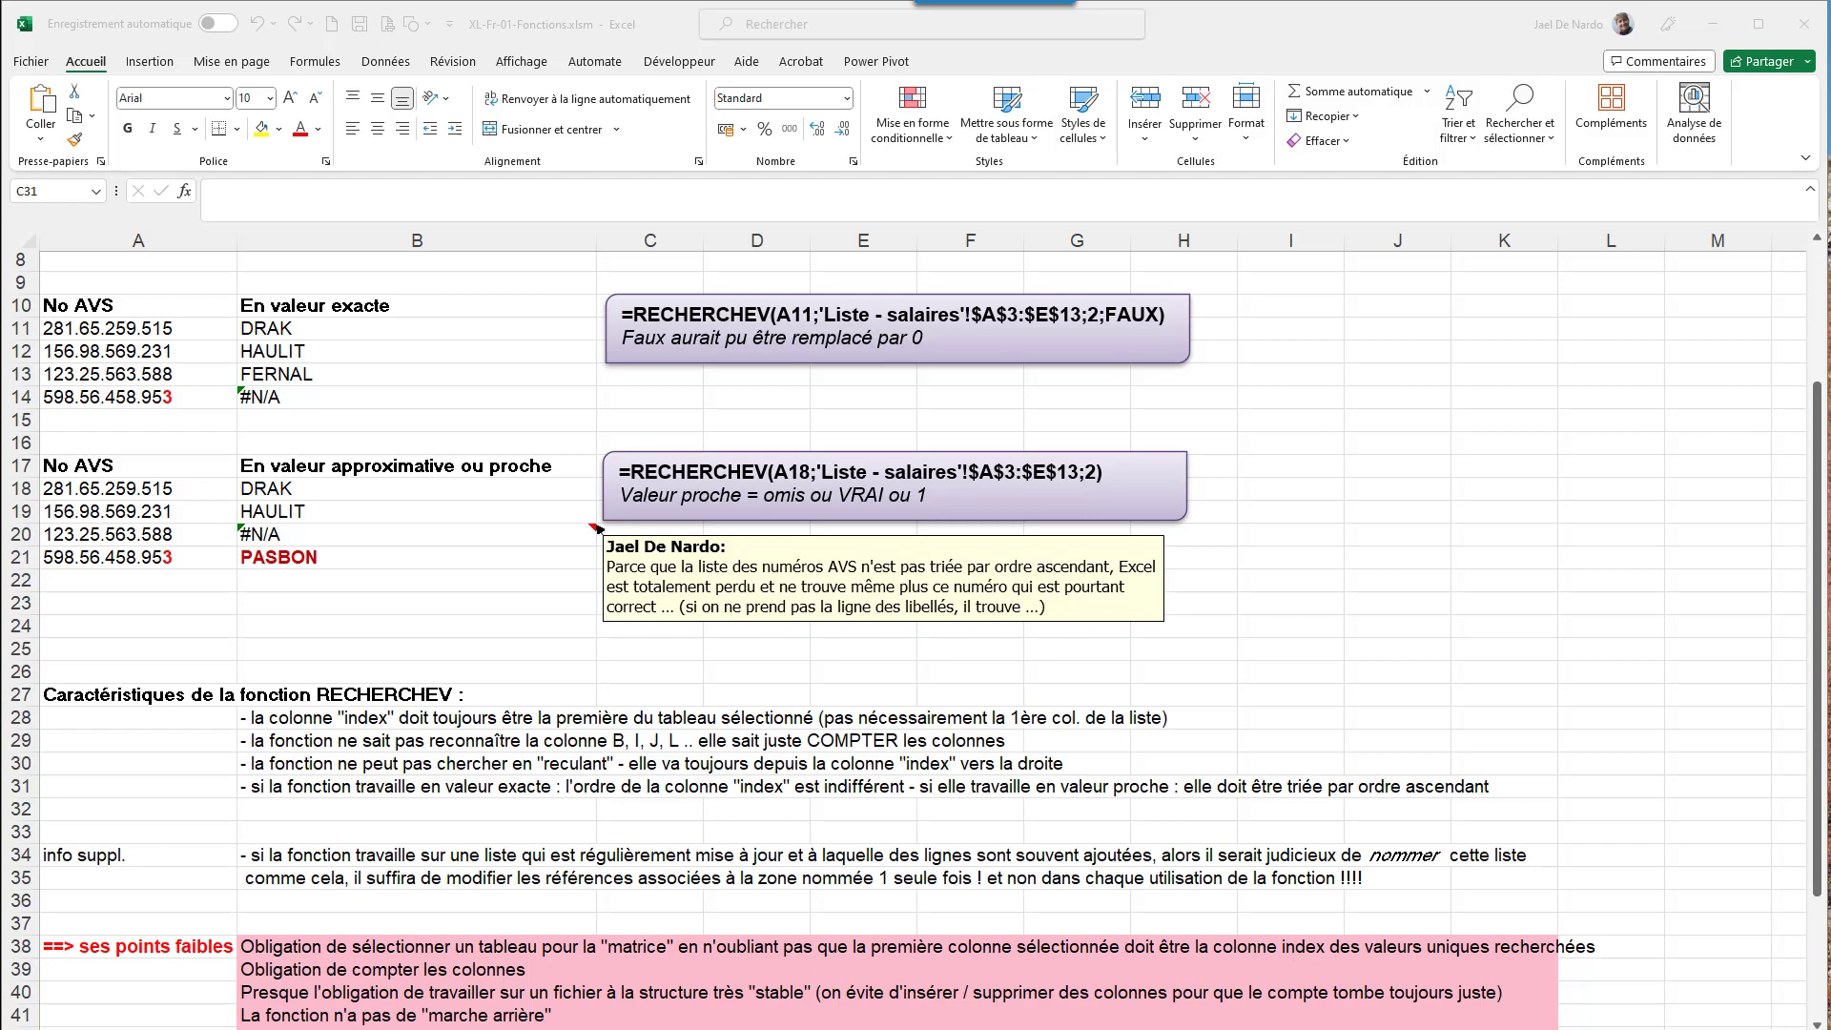
click(784, 991)
key(ctrl+Page_Down)
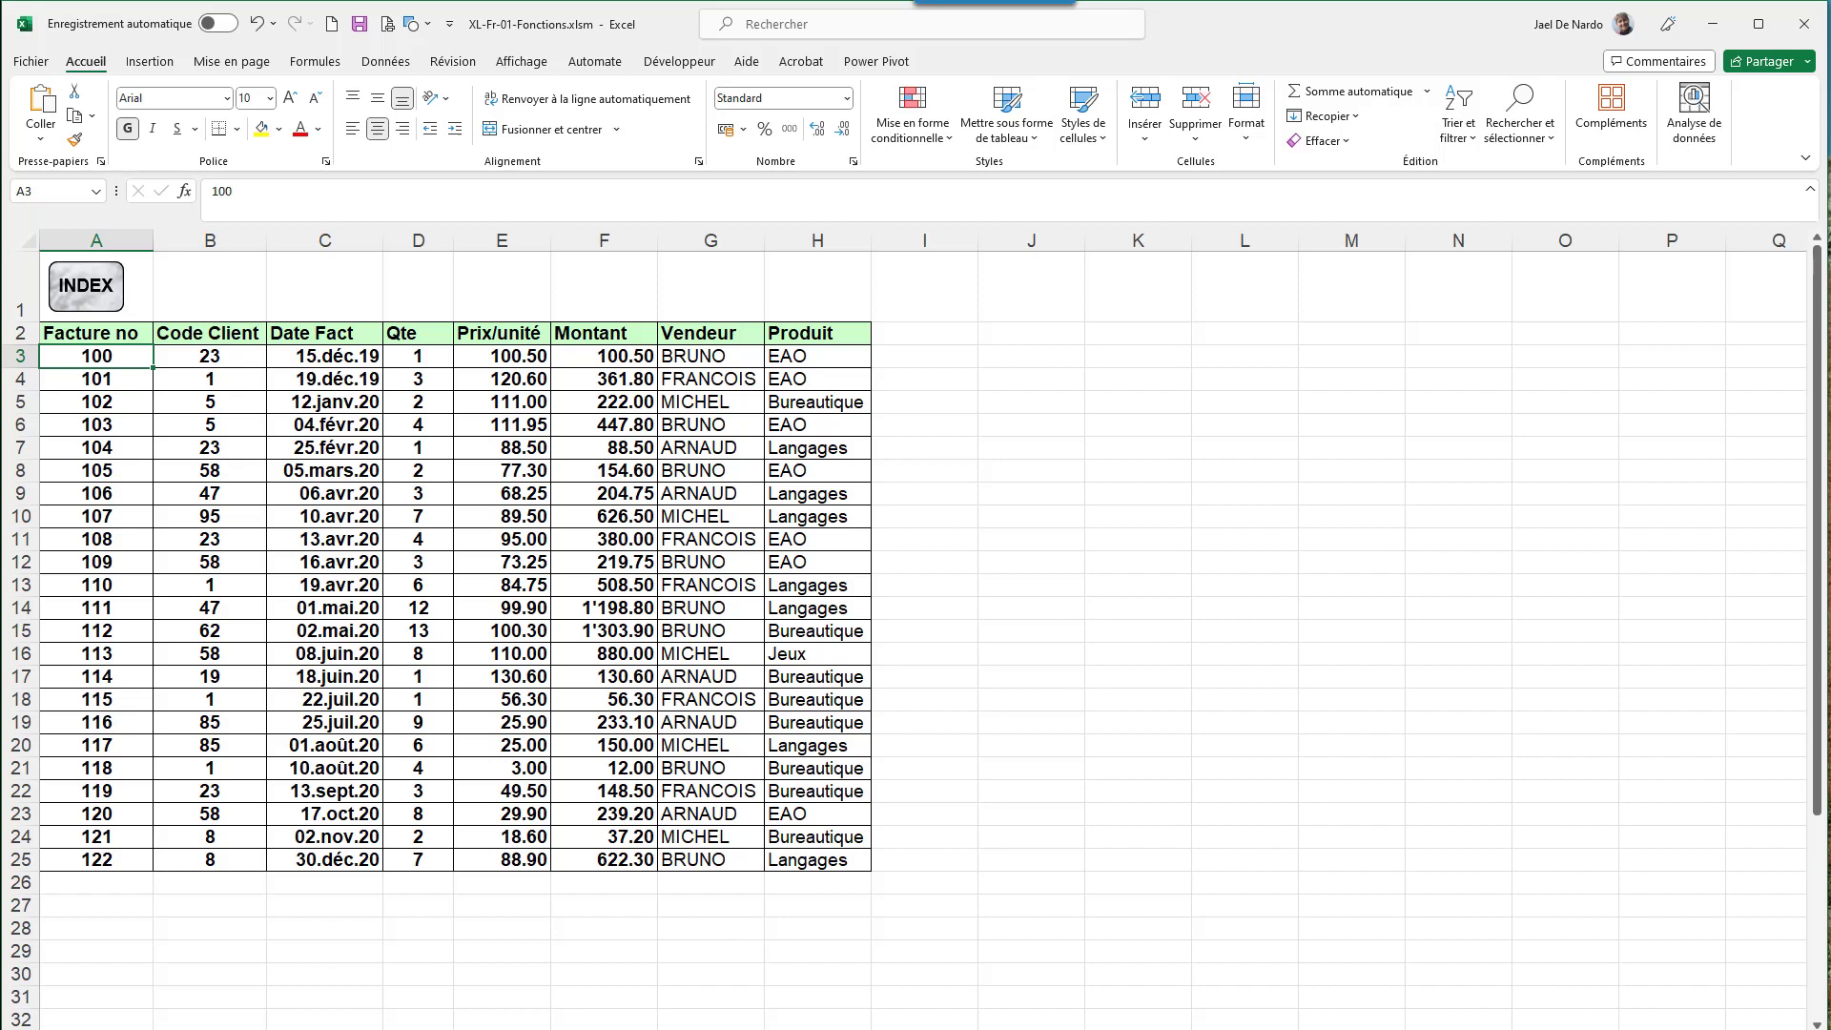
- Open the sales lookup exercise sheet and select invoice number 106 in A5
click(1030, 1028)
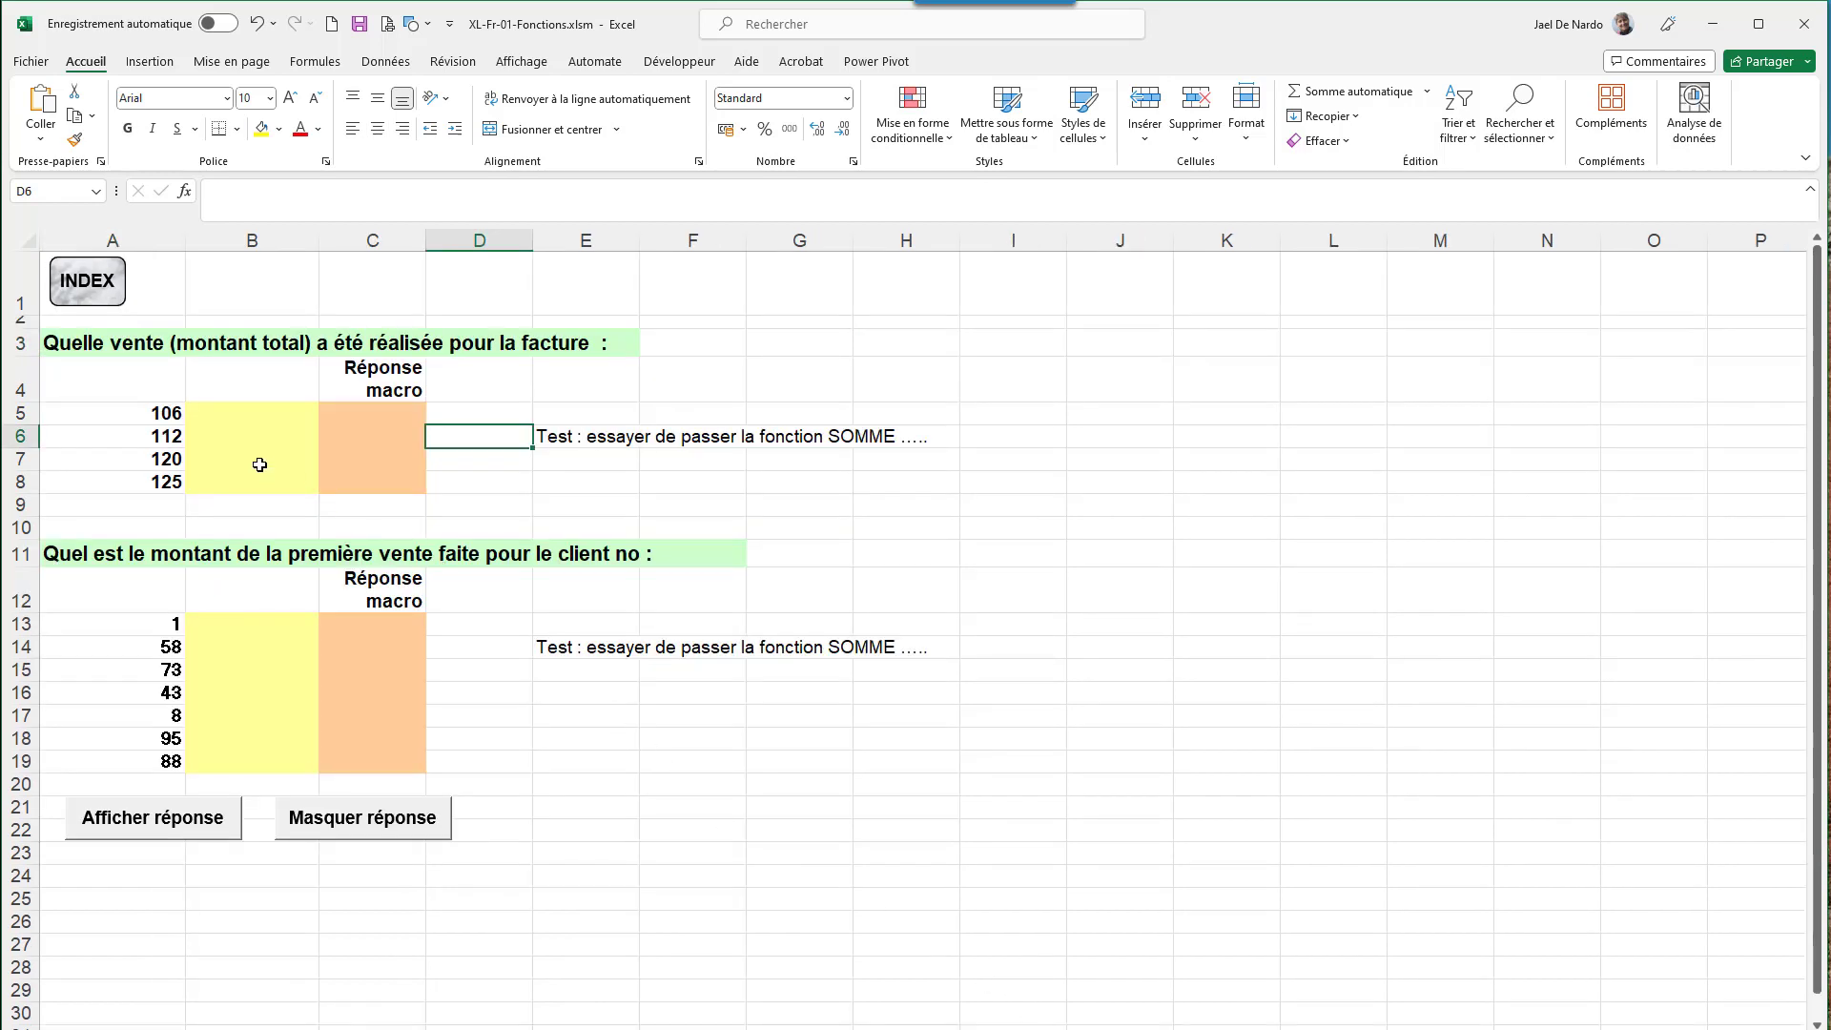
click(155, 414)
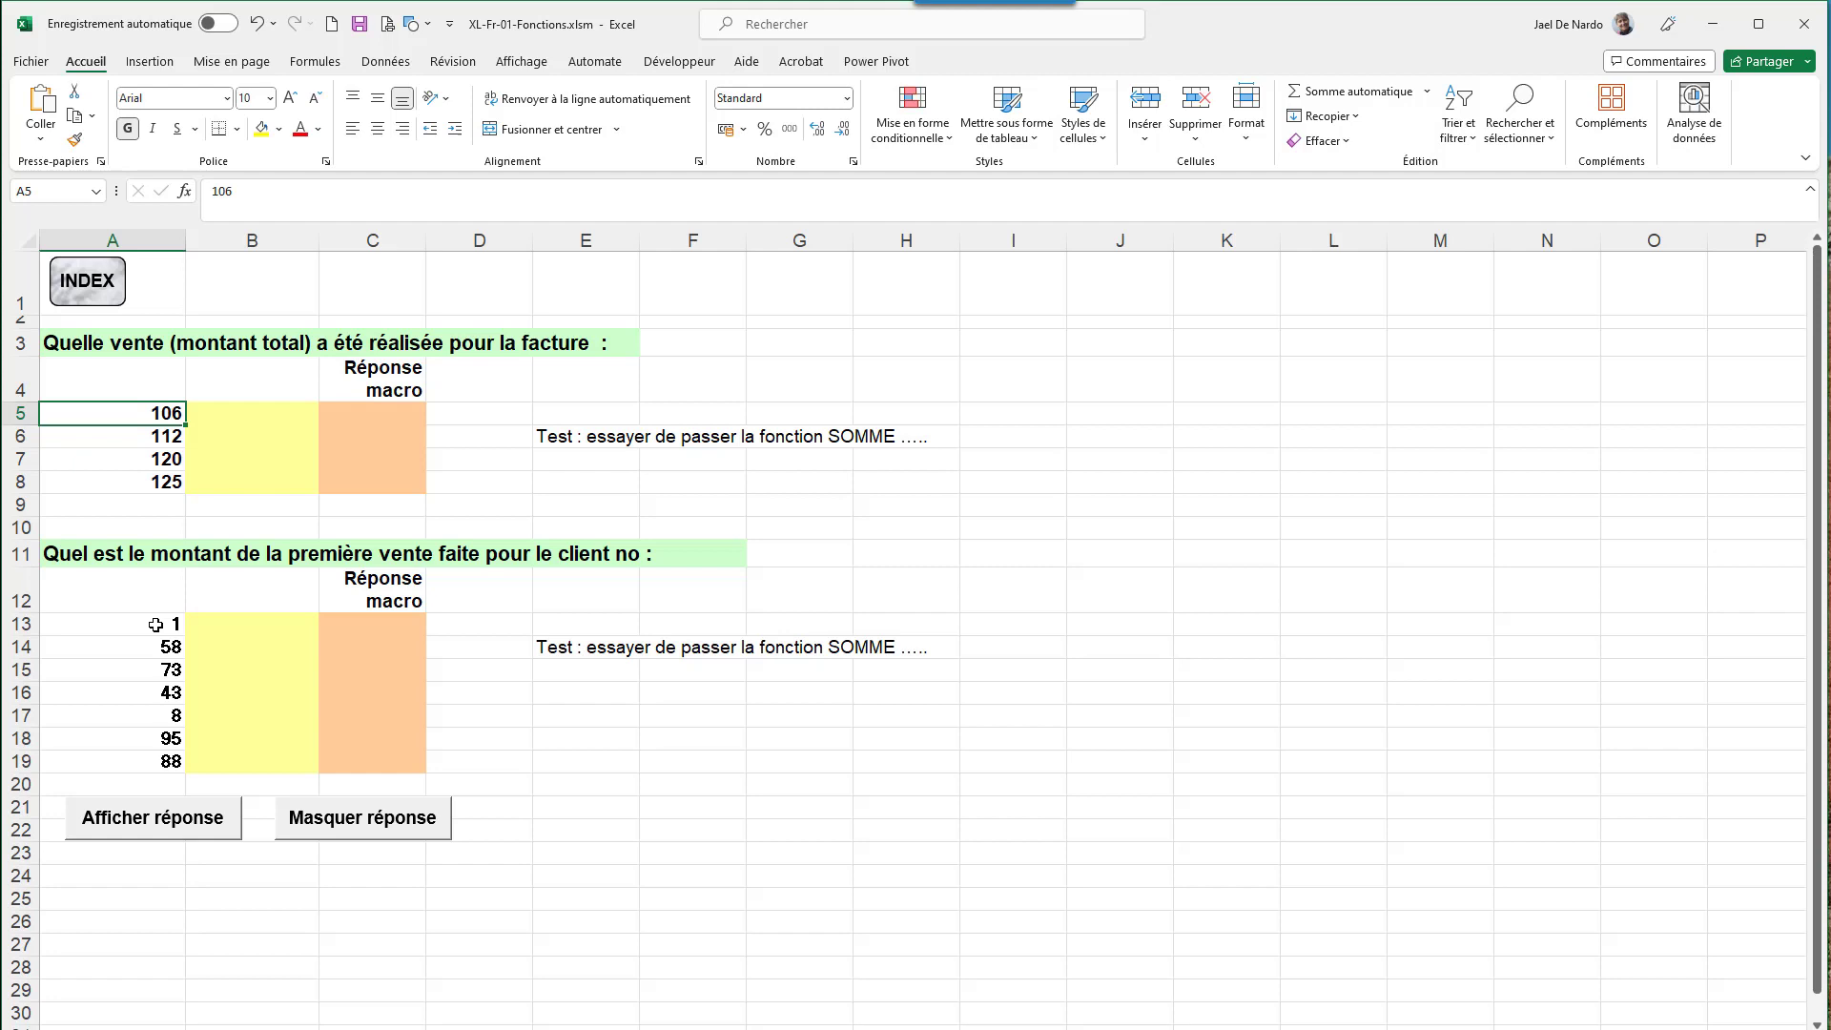
- Reveal the macro answers in column C, read C5's formula, and view the referenced sales list
click(185, 826)
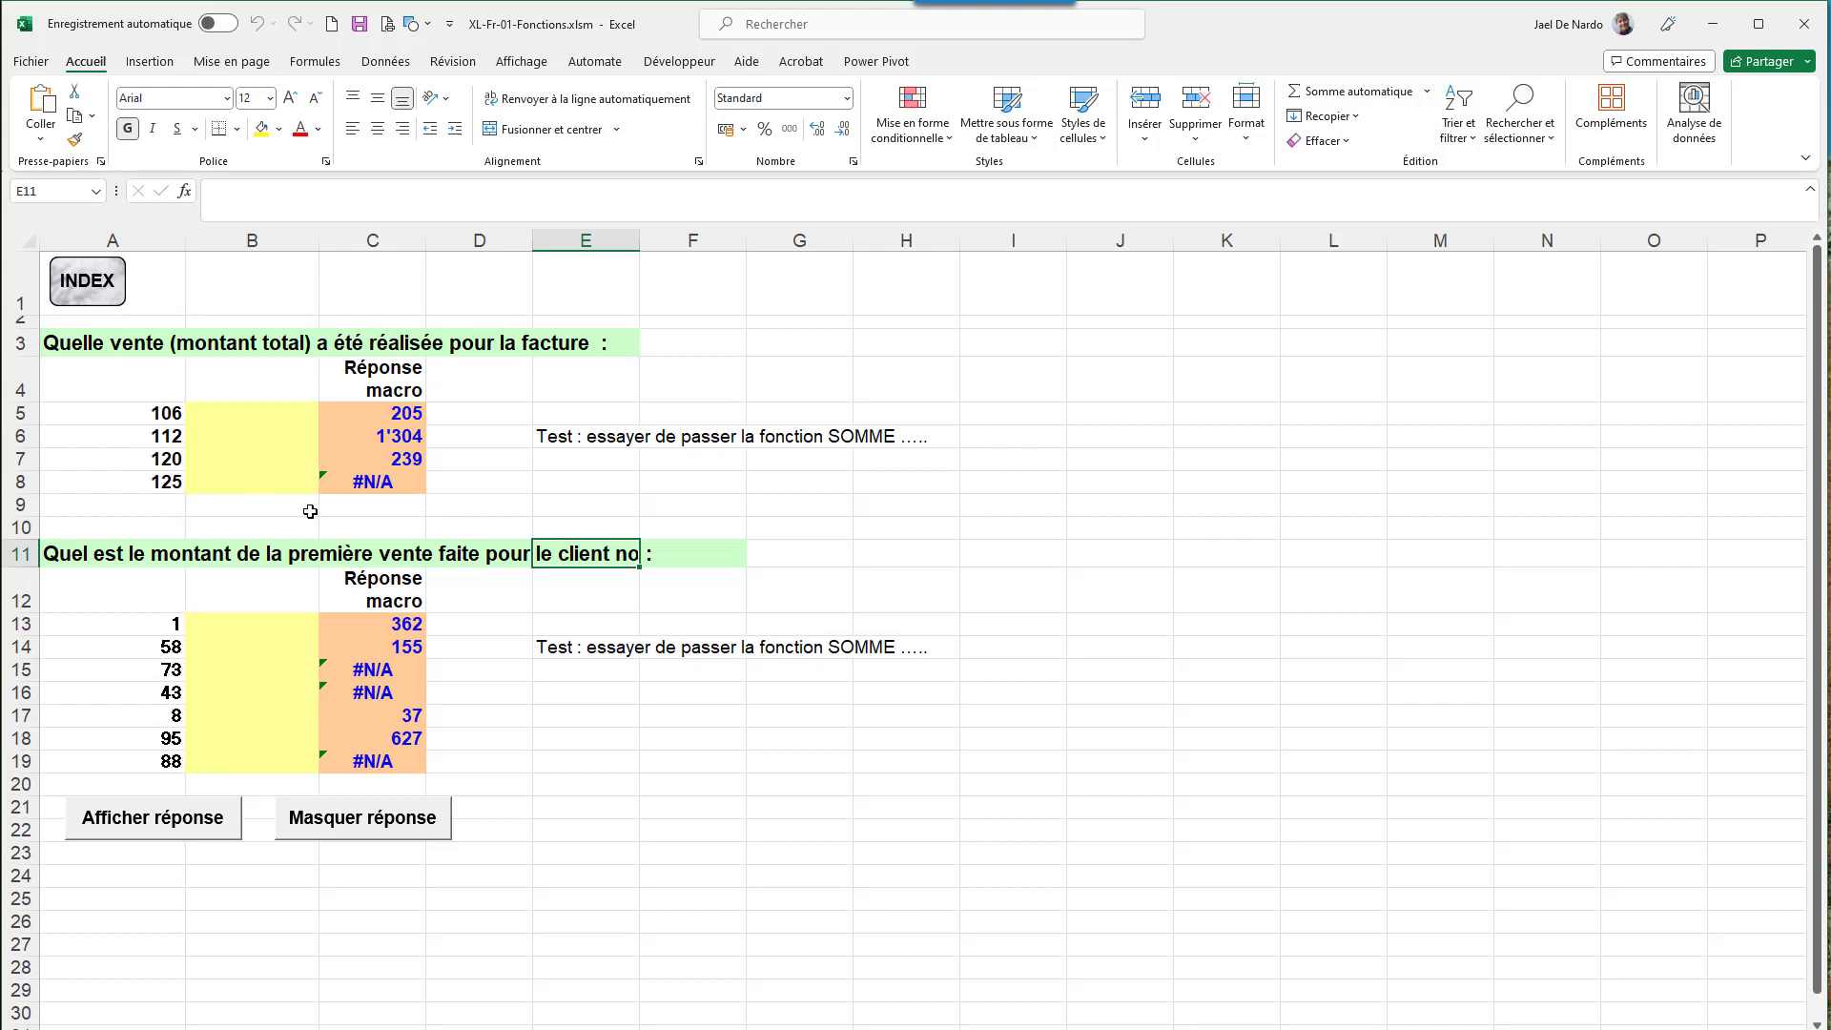
click(386, 413)
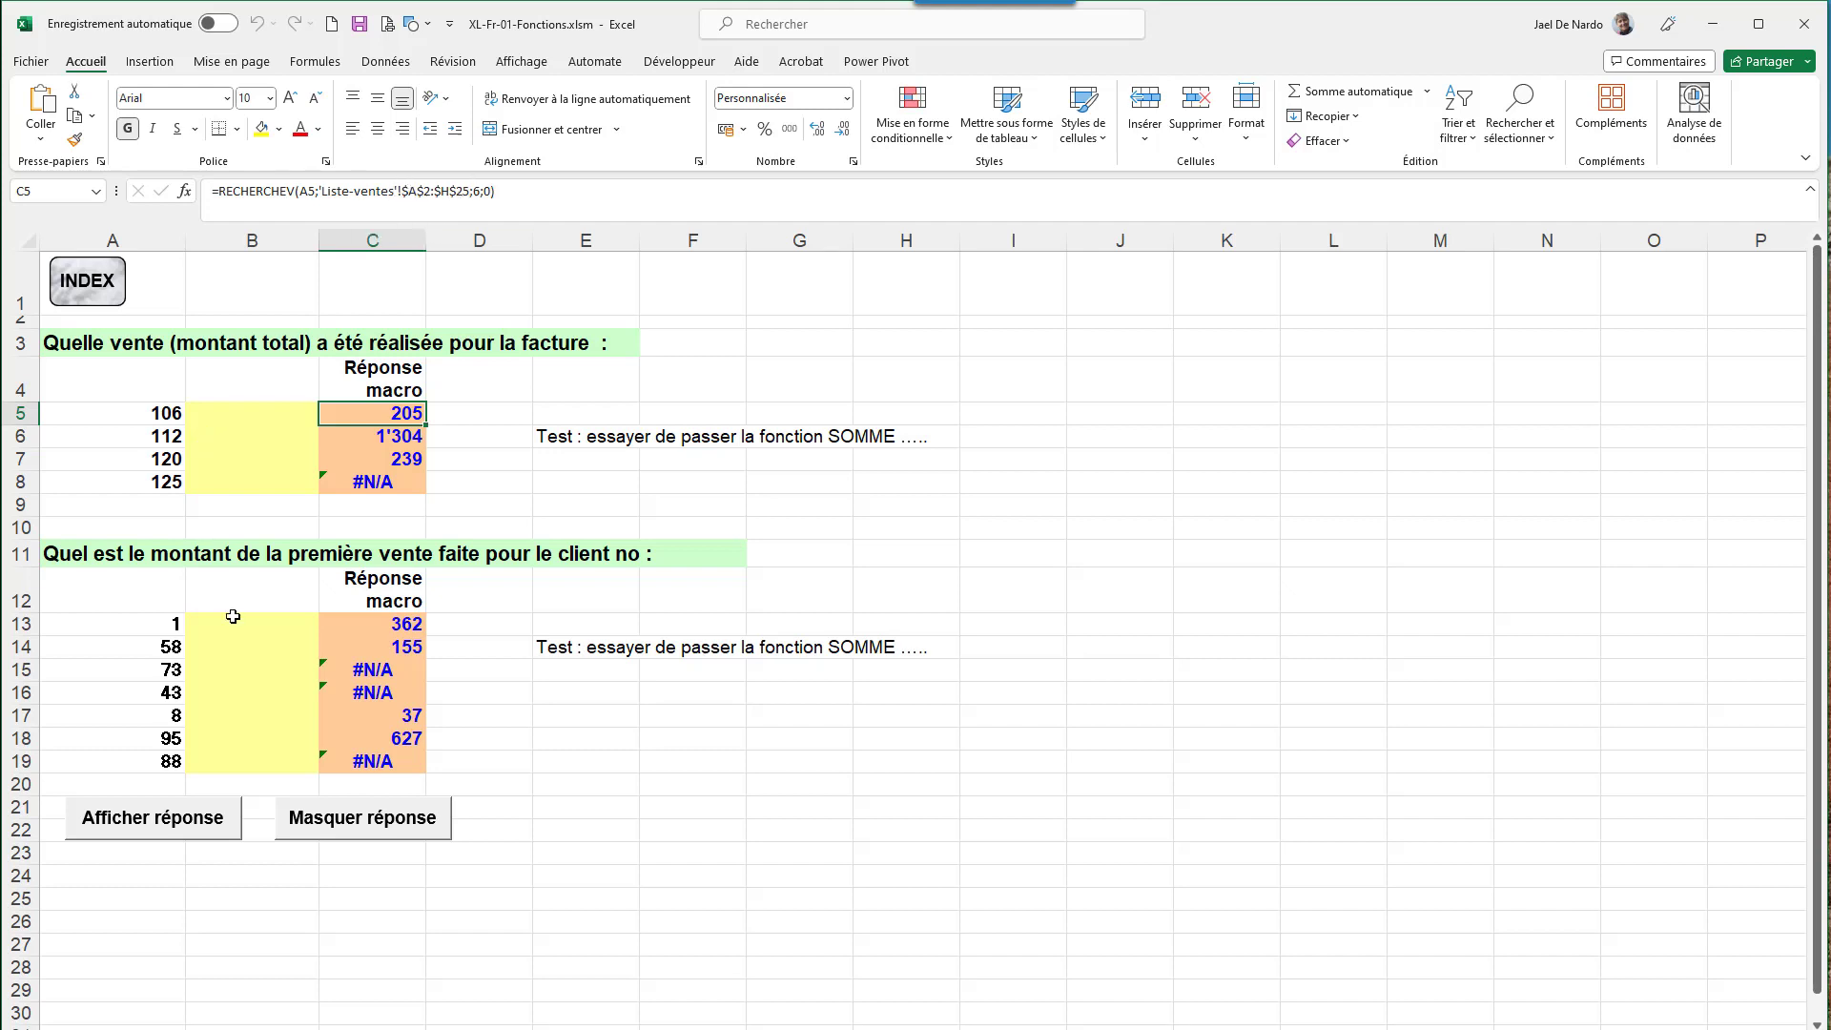
click(920, 1027)
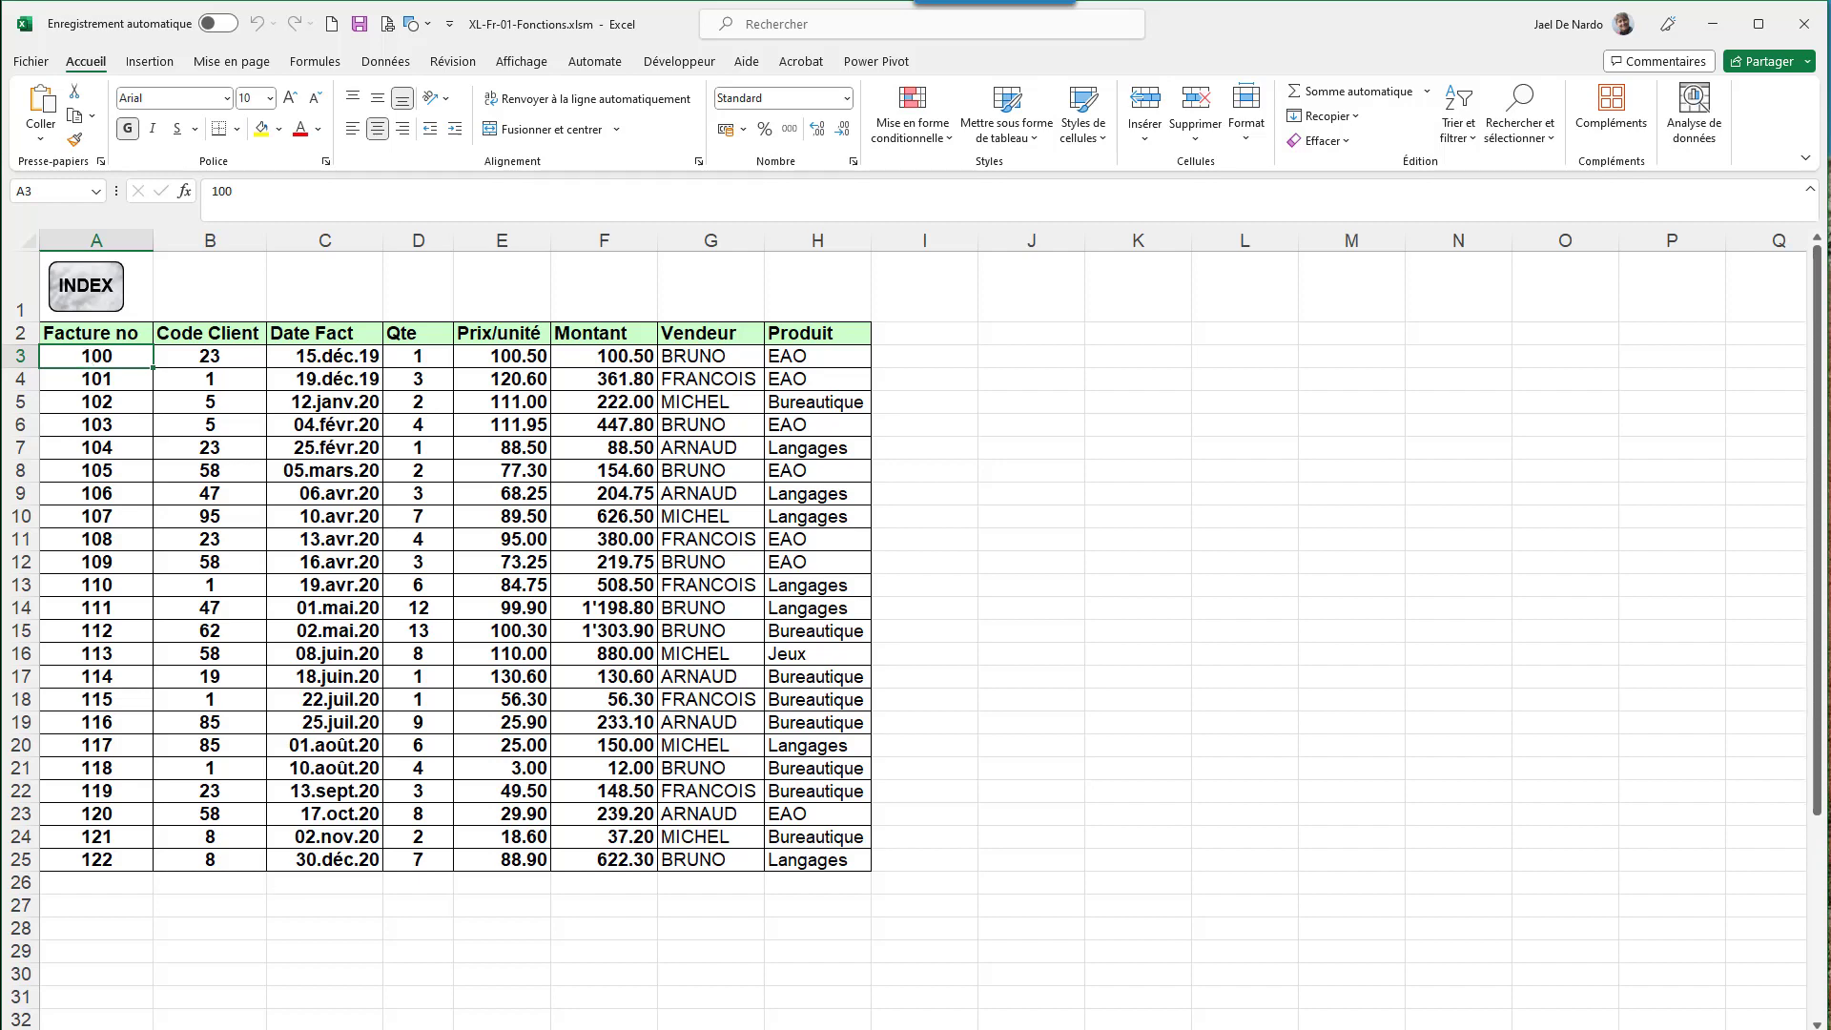
- Inspect the client 1 answer formula in C13, then return to the Liste-ventes sheet
click(276, 1028)
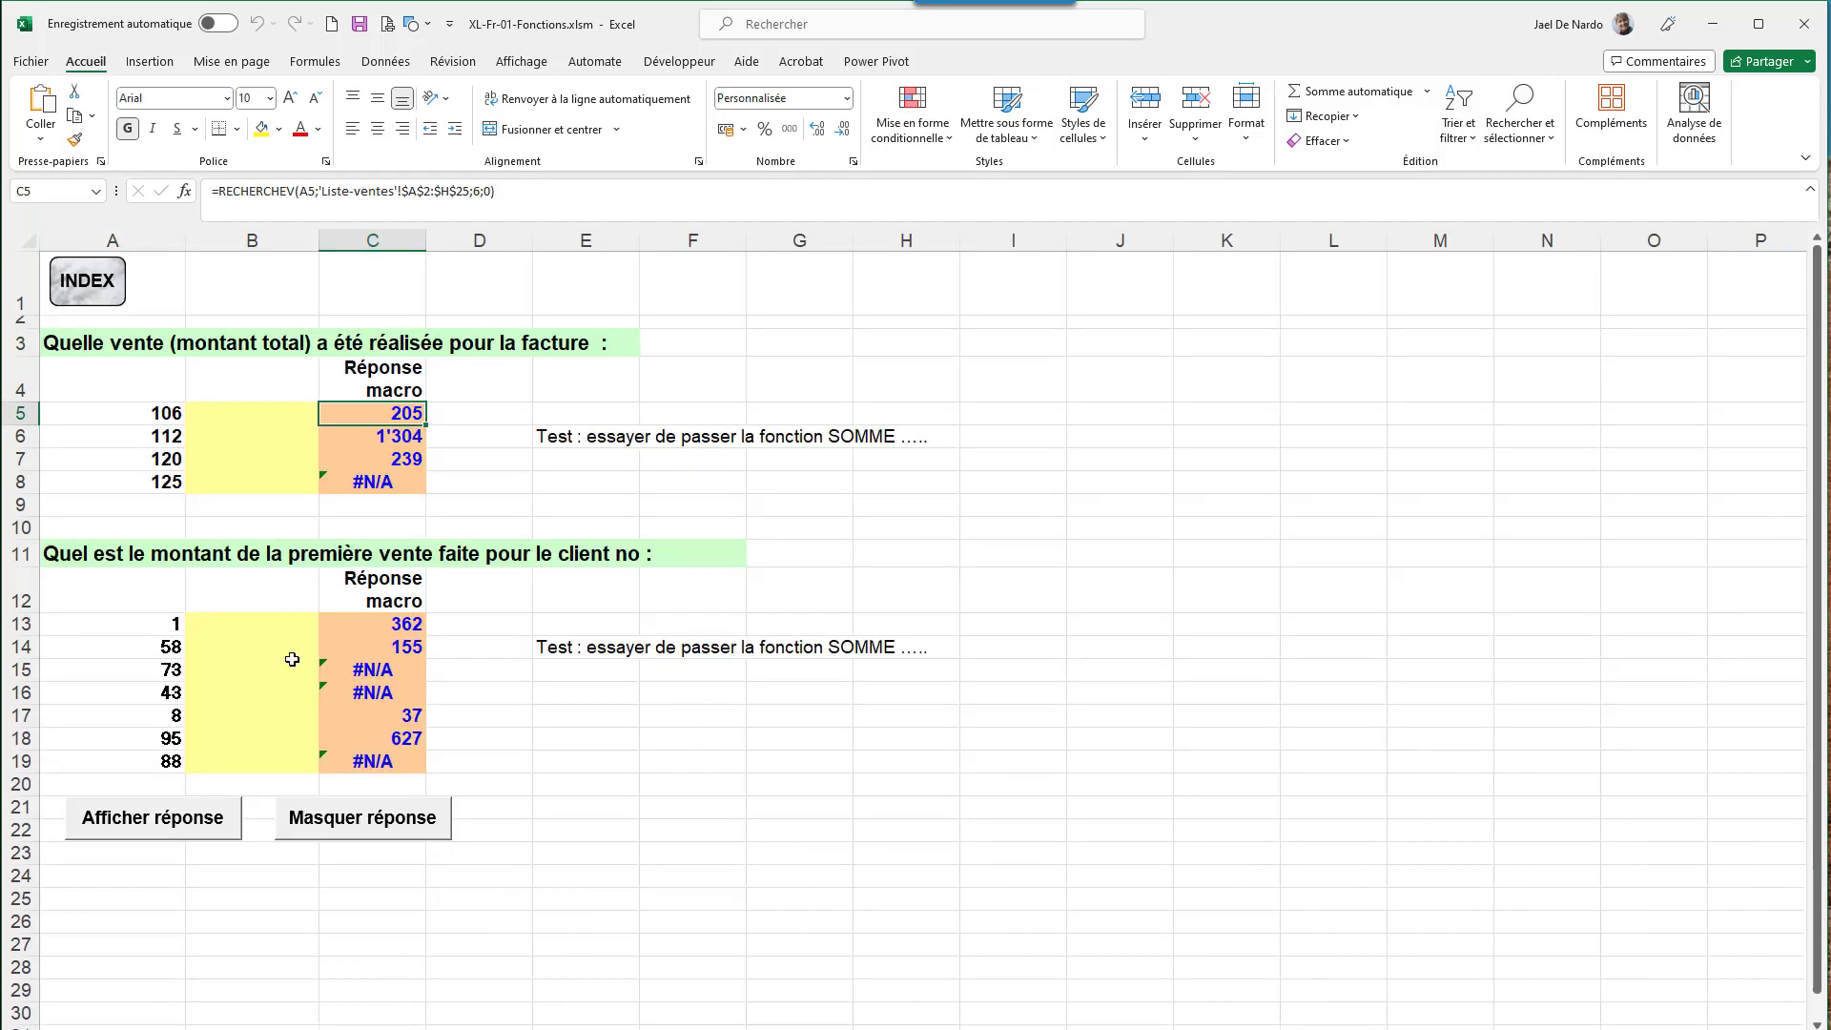
click(364, 621)
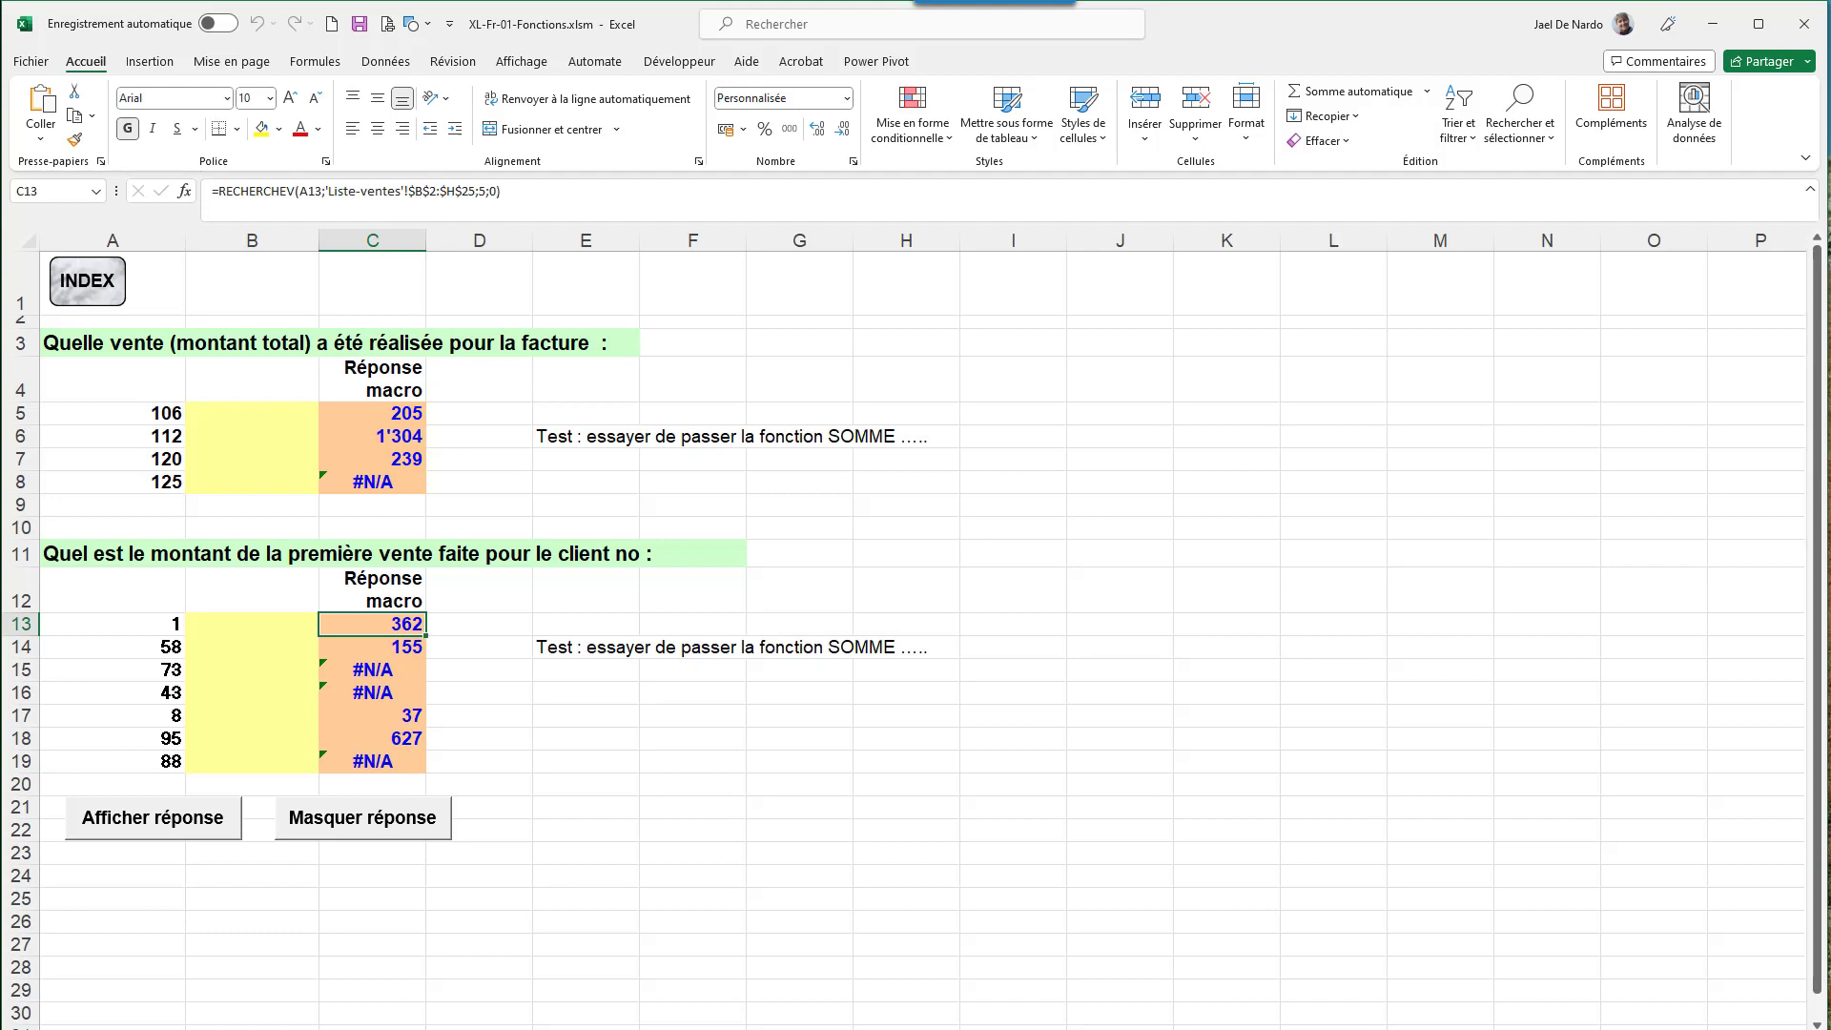
click(806, 1029)
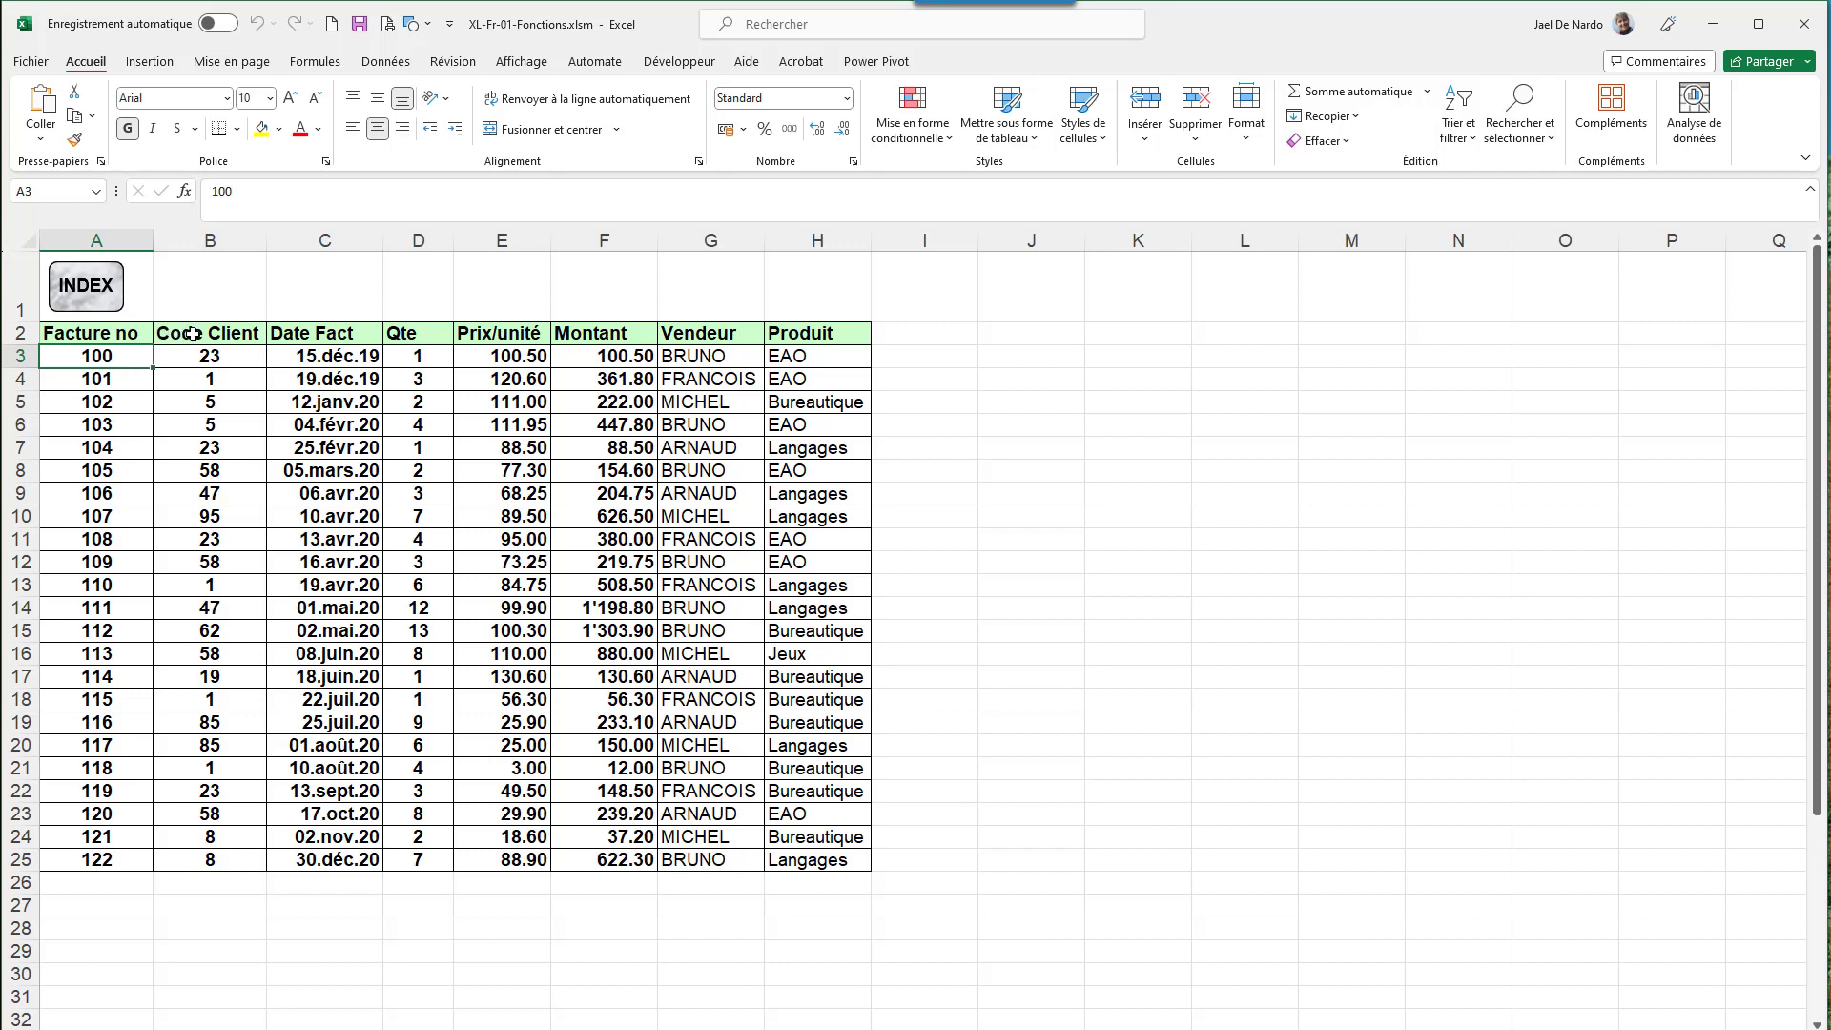
- Highlight the sales table B2:H25, from Code Client to Produit, then clear the selection
drag(192, 333, 782, 856)
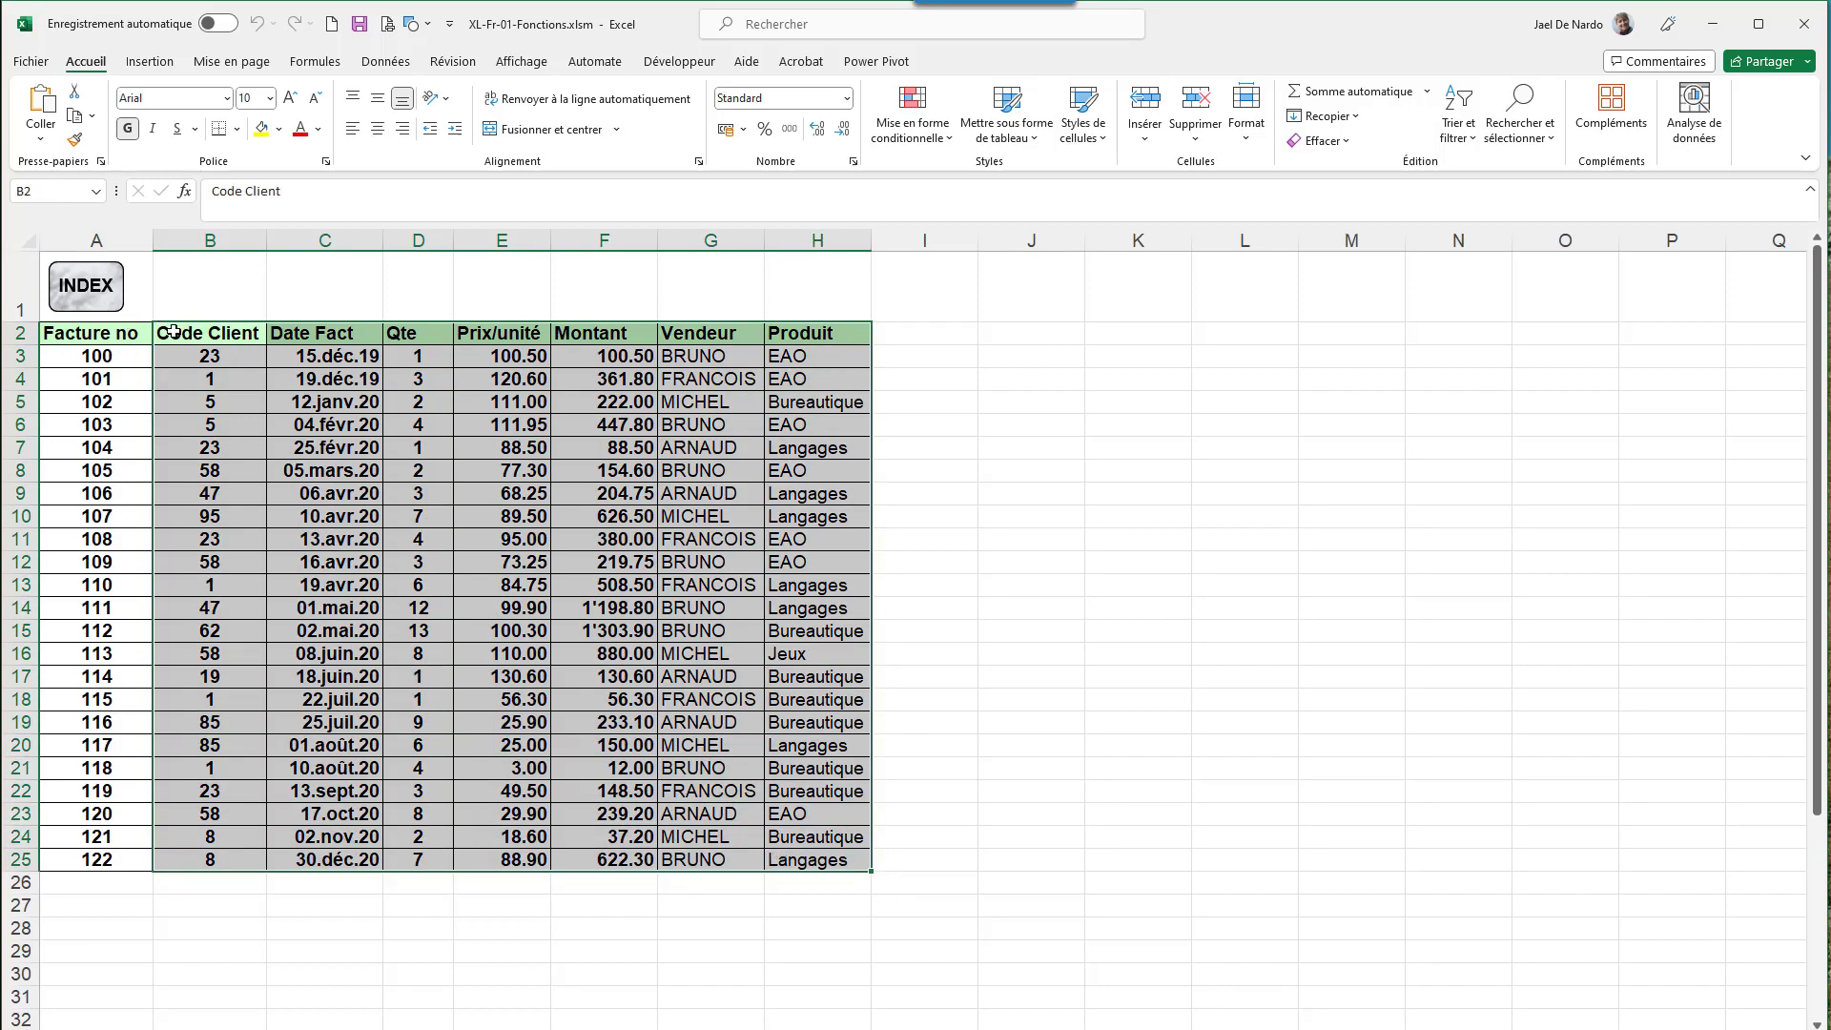
click(579, 469)
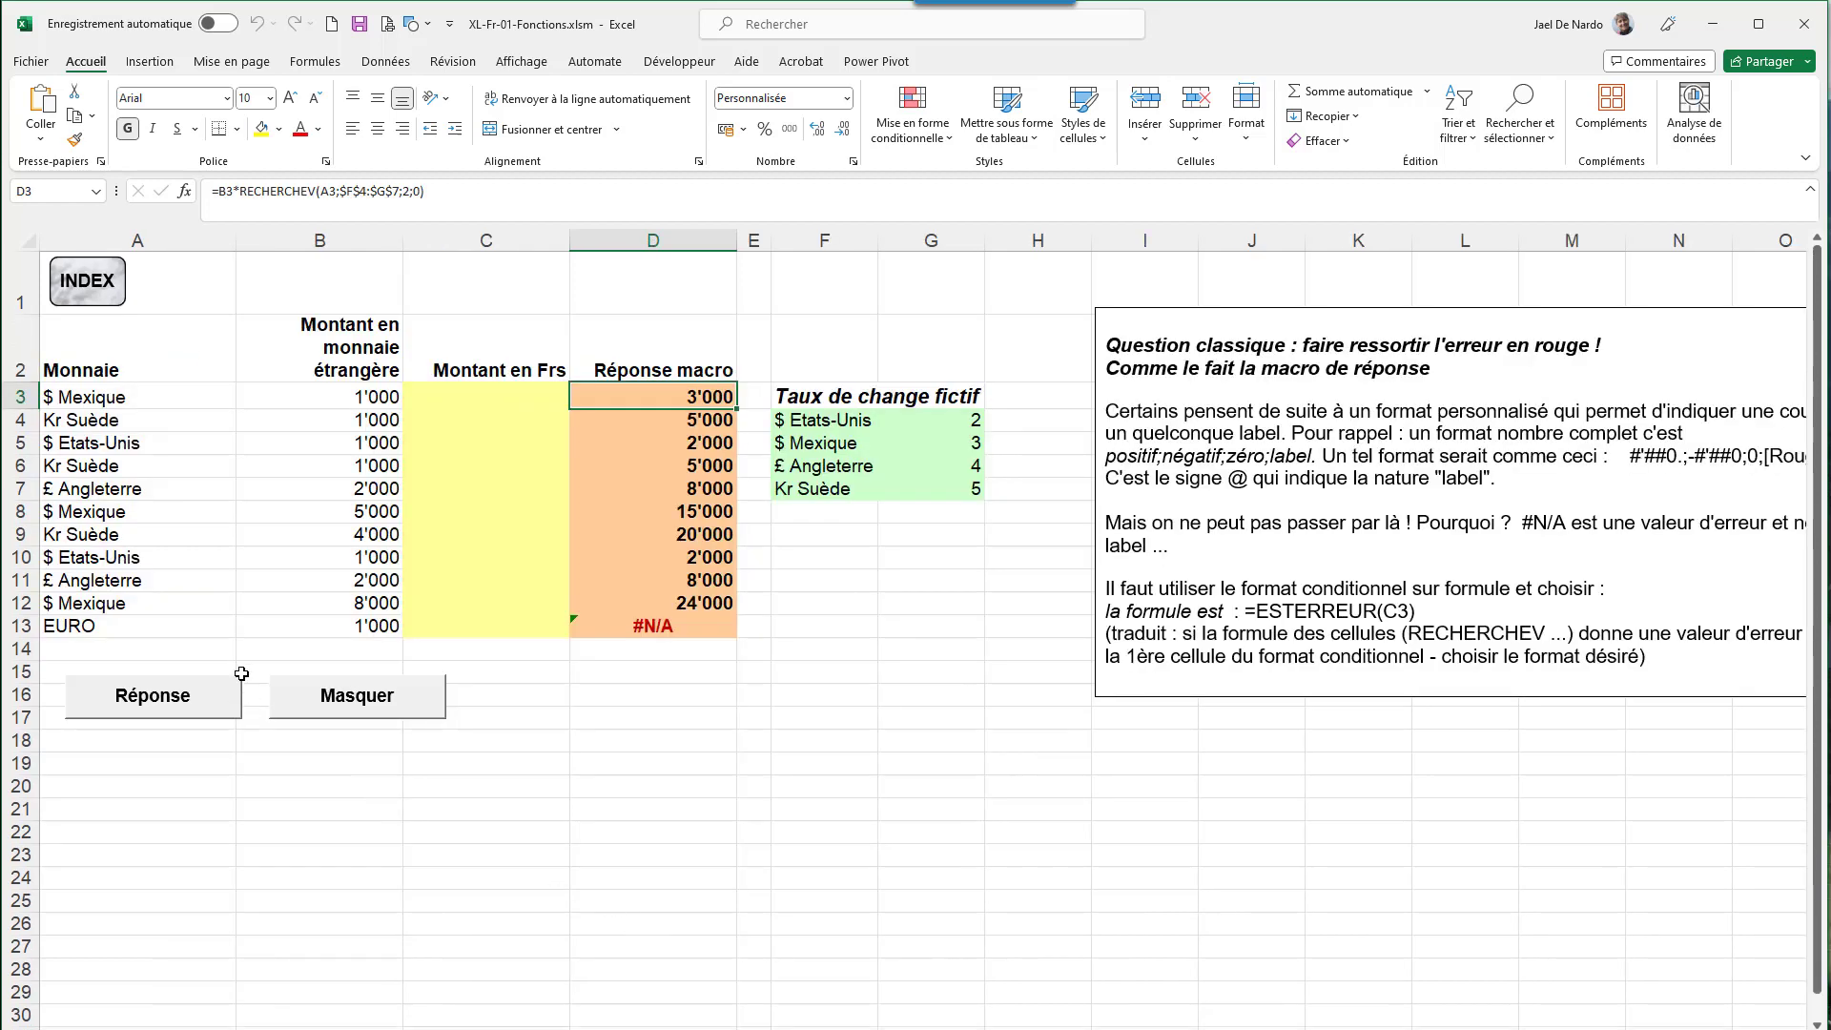
click(109, 396)
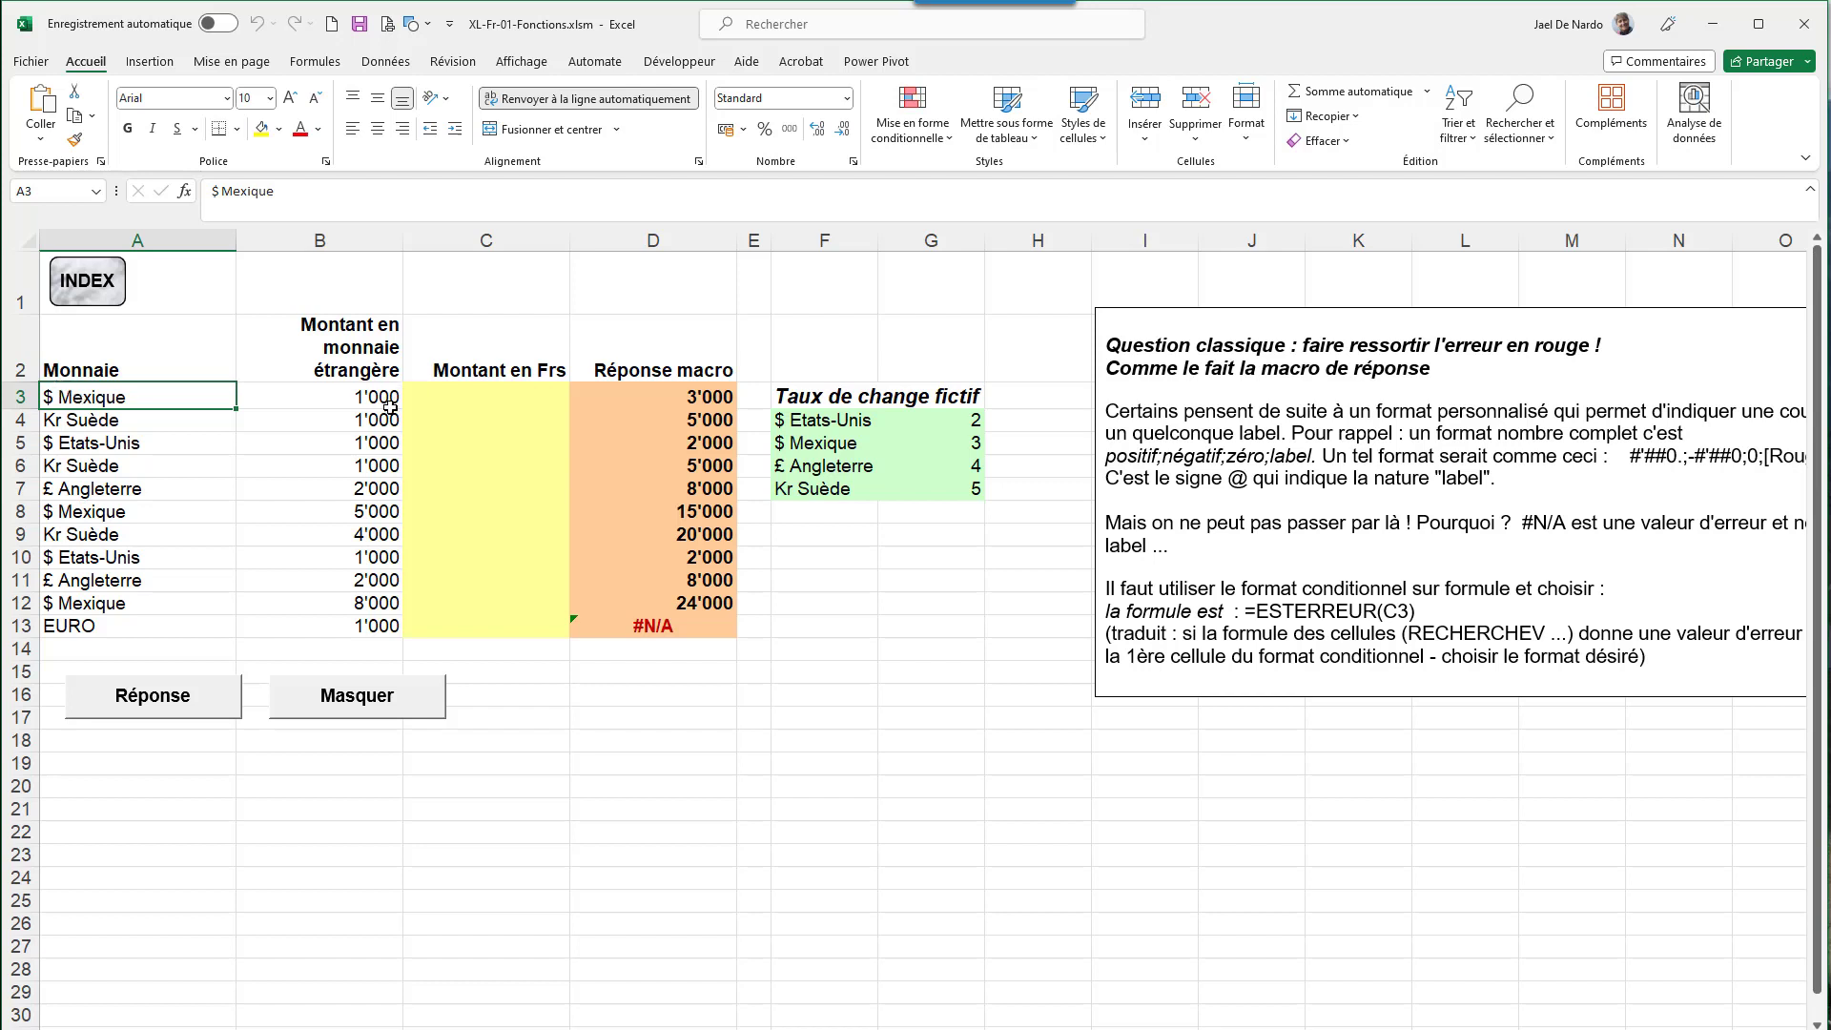
click(489, 394)
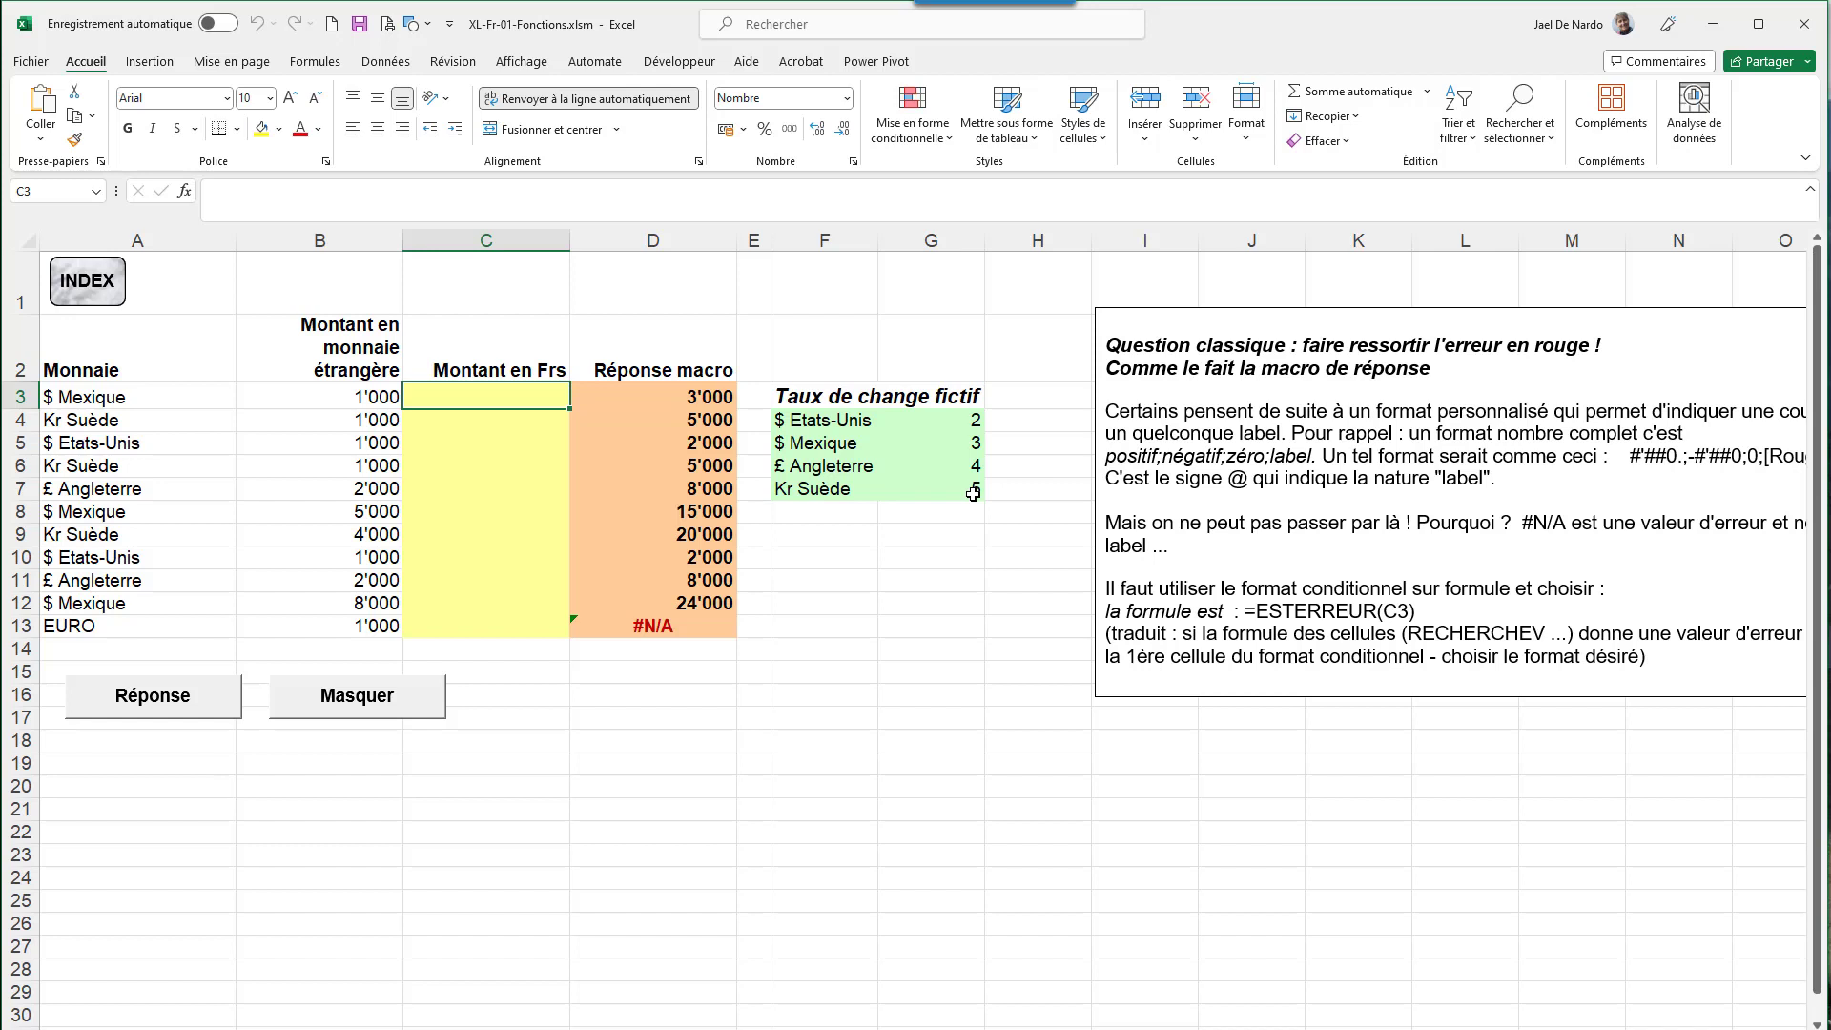
click(812, 421)
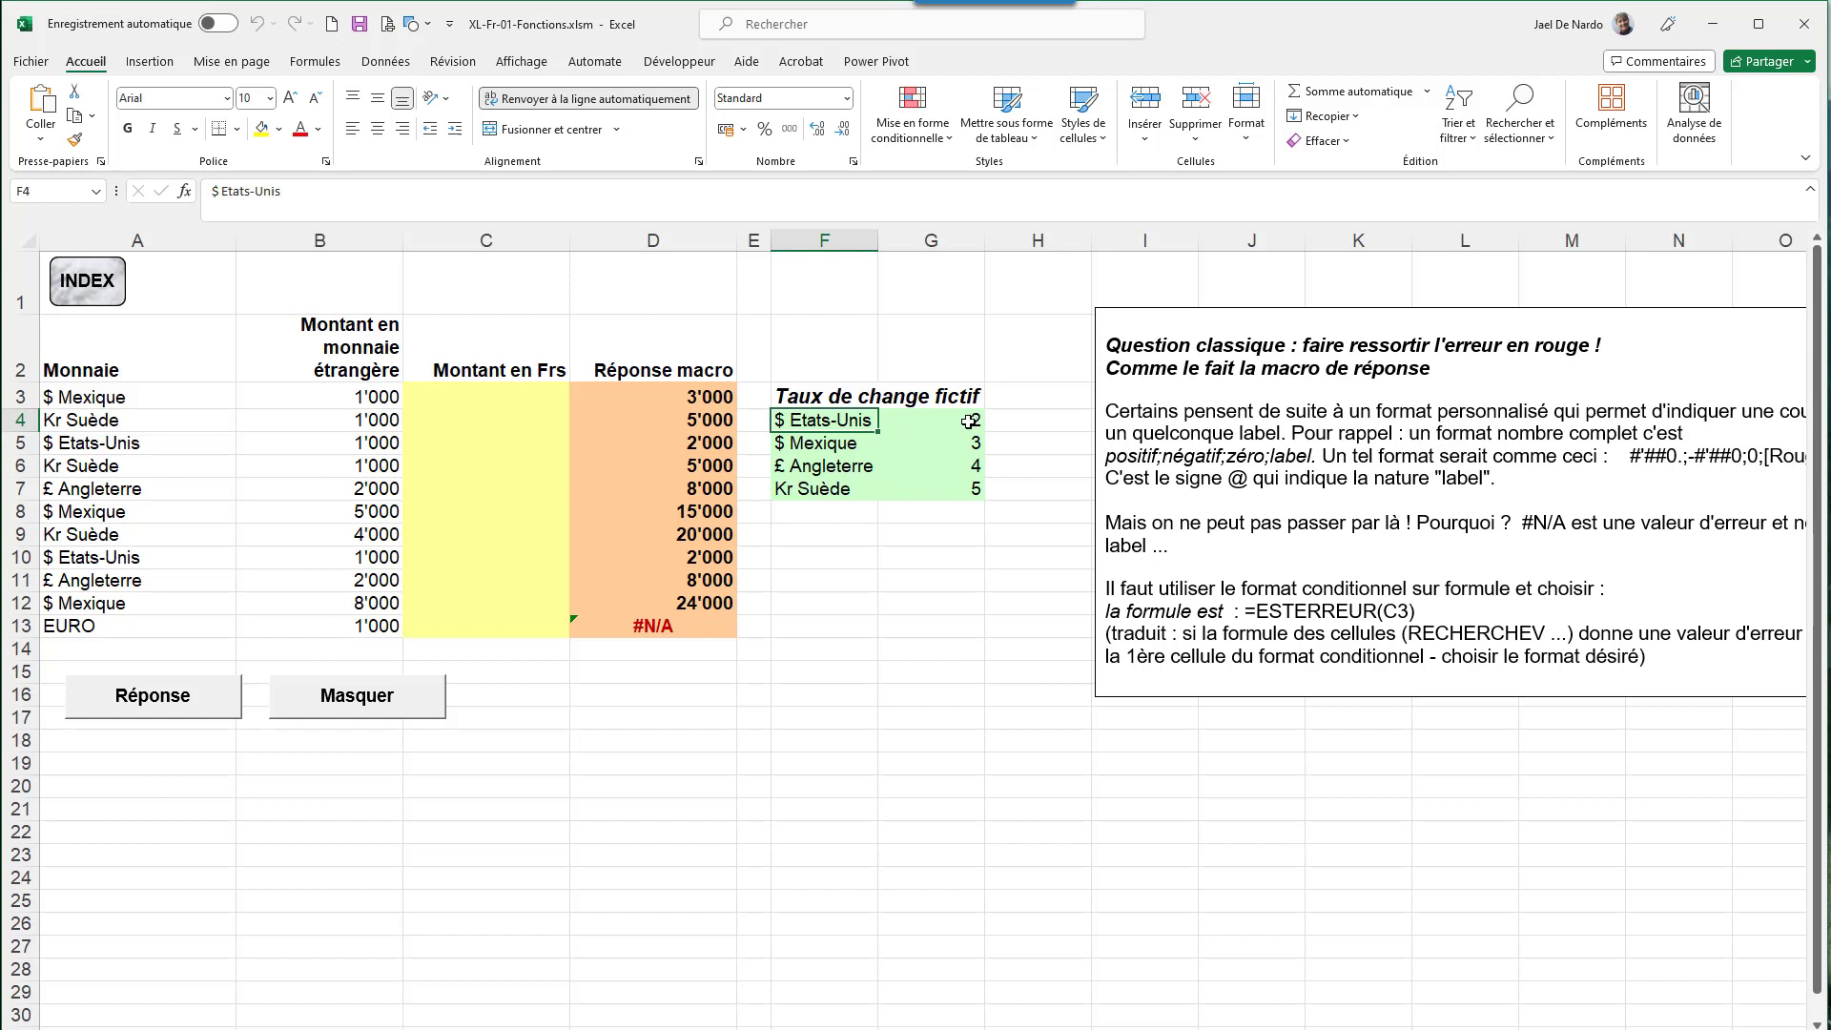
click(706, 396)
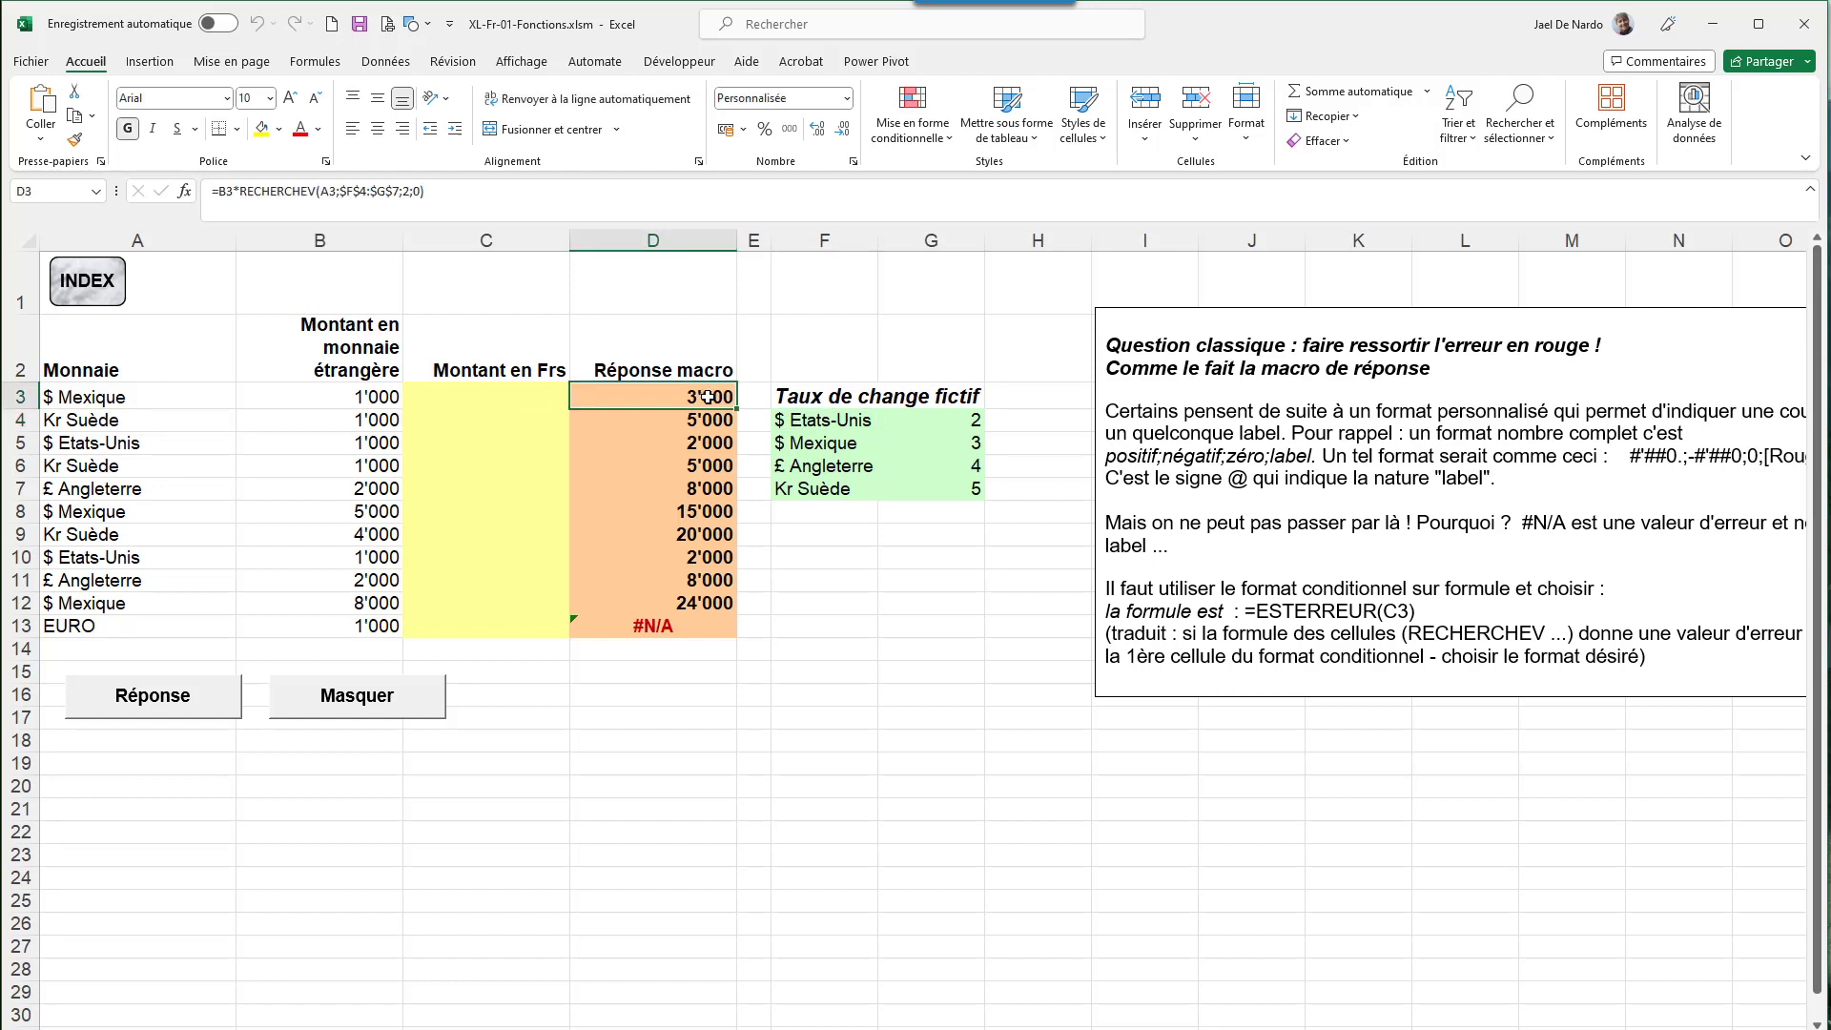
click(371, 393)
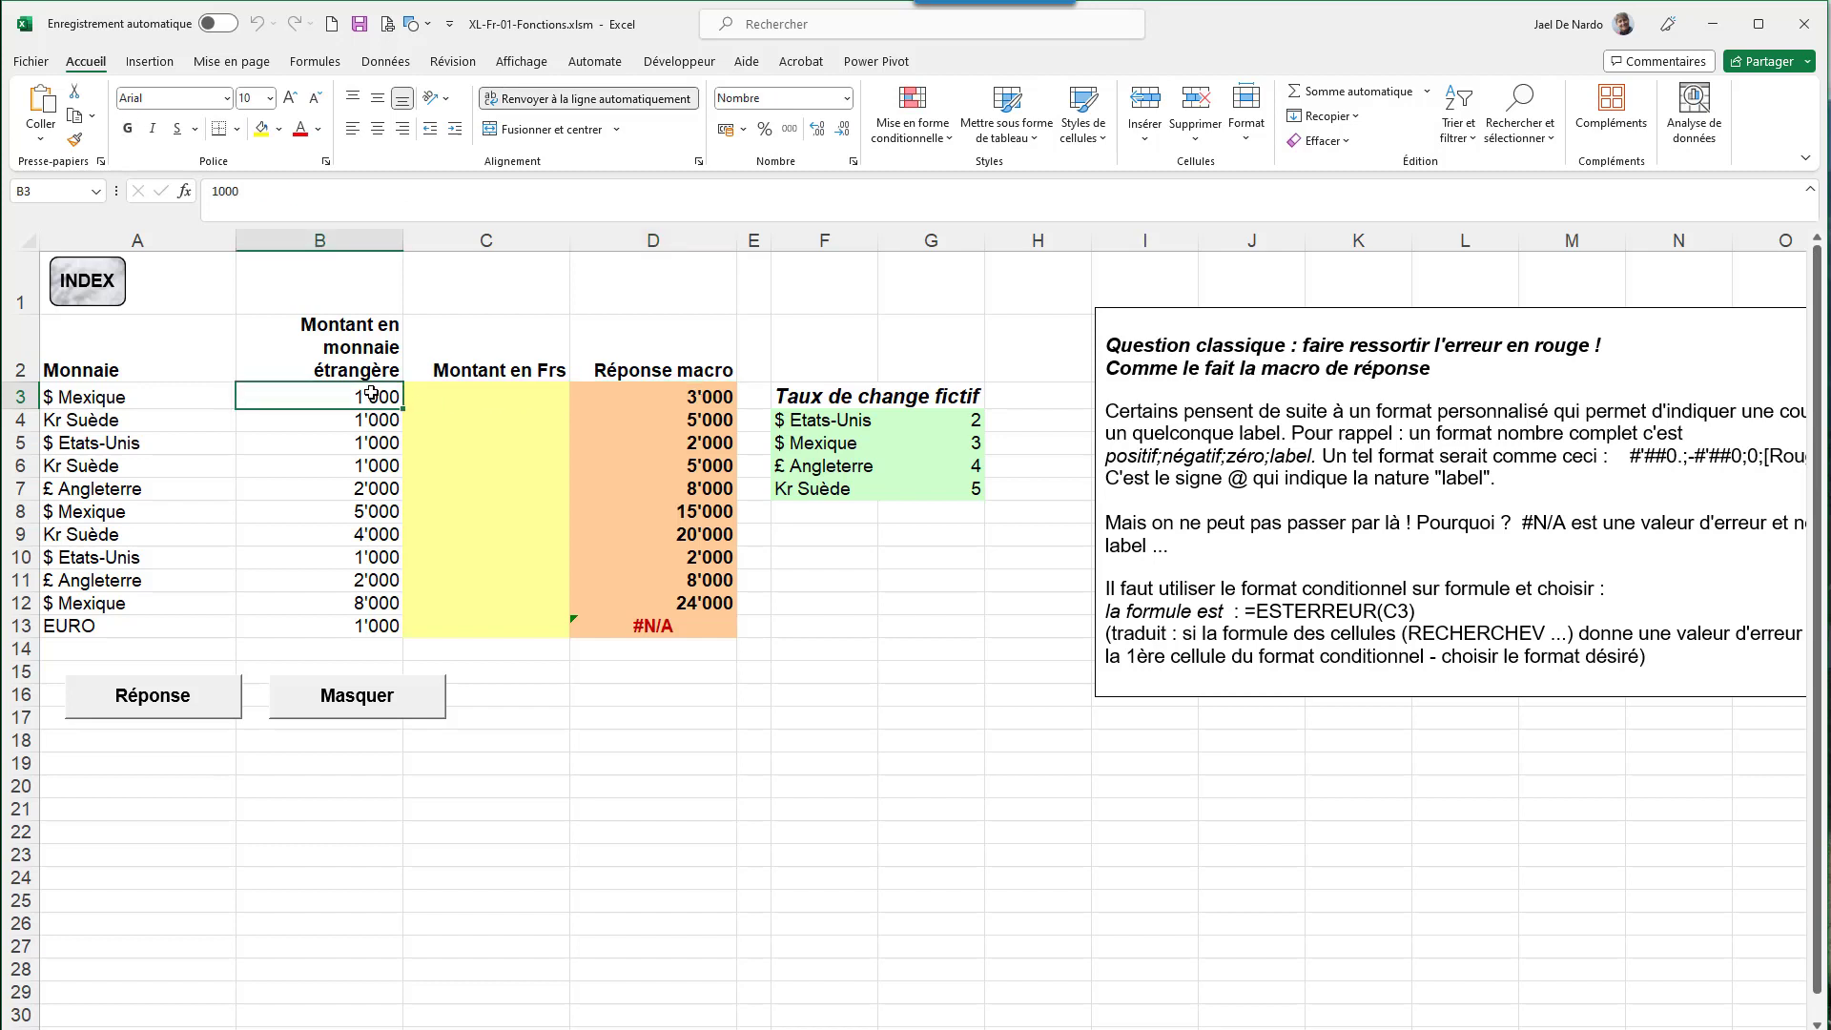
click(713, 395)
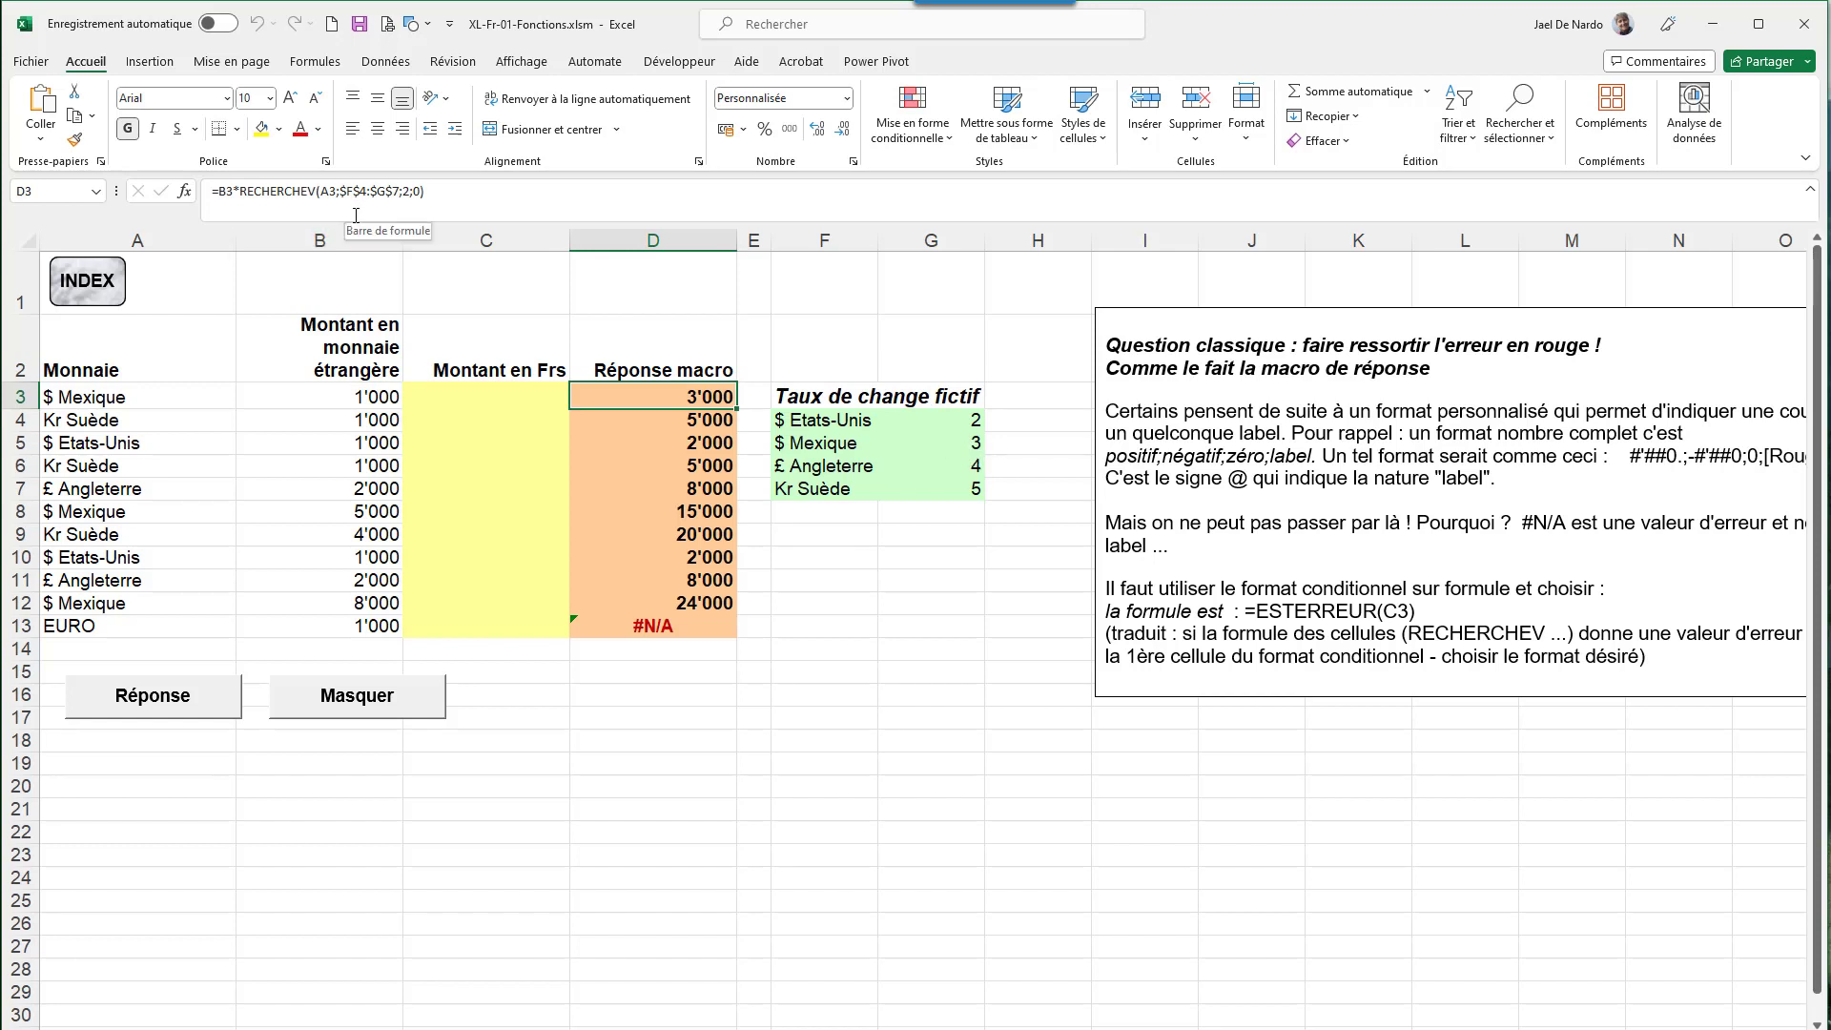
double_click(598, 395)
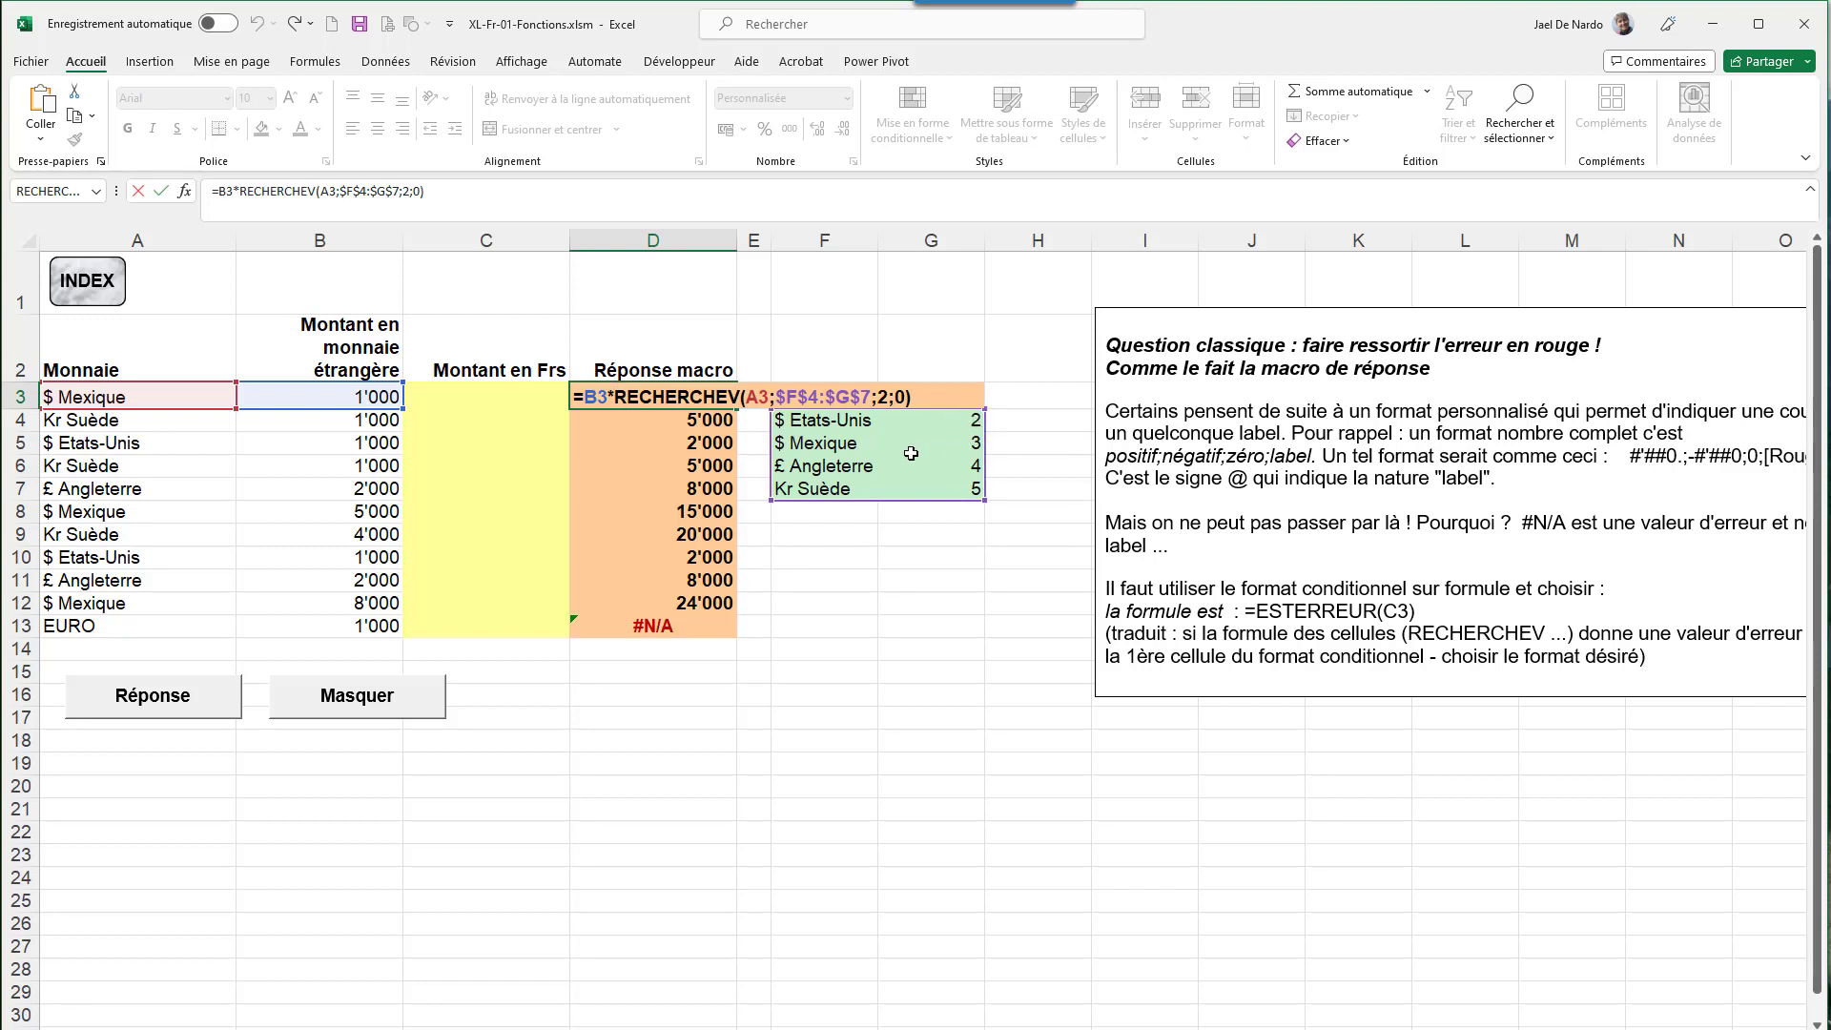
key(Escape)
click(112, 626)
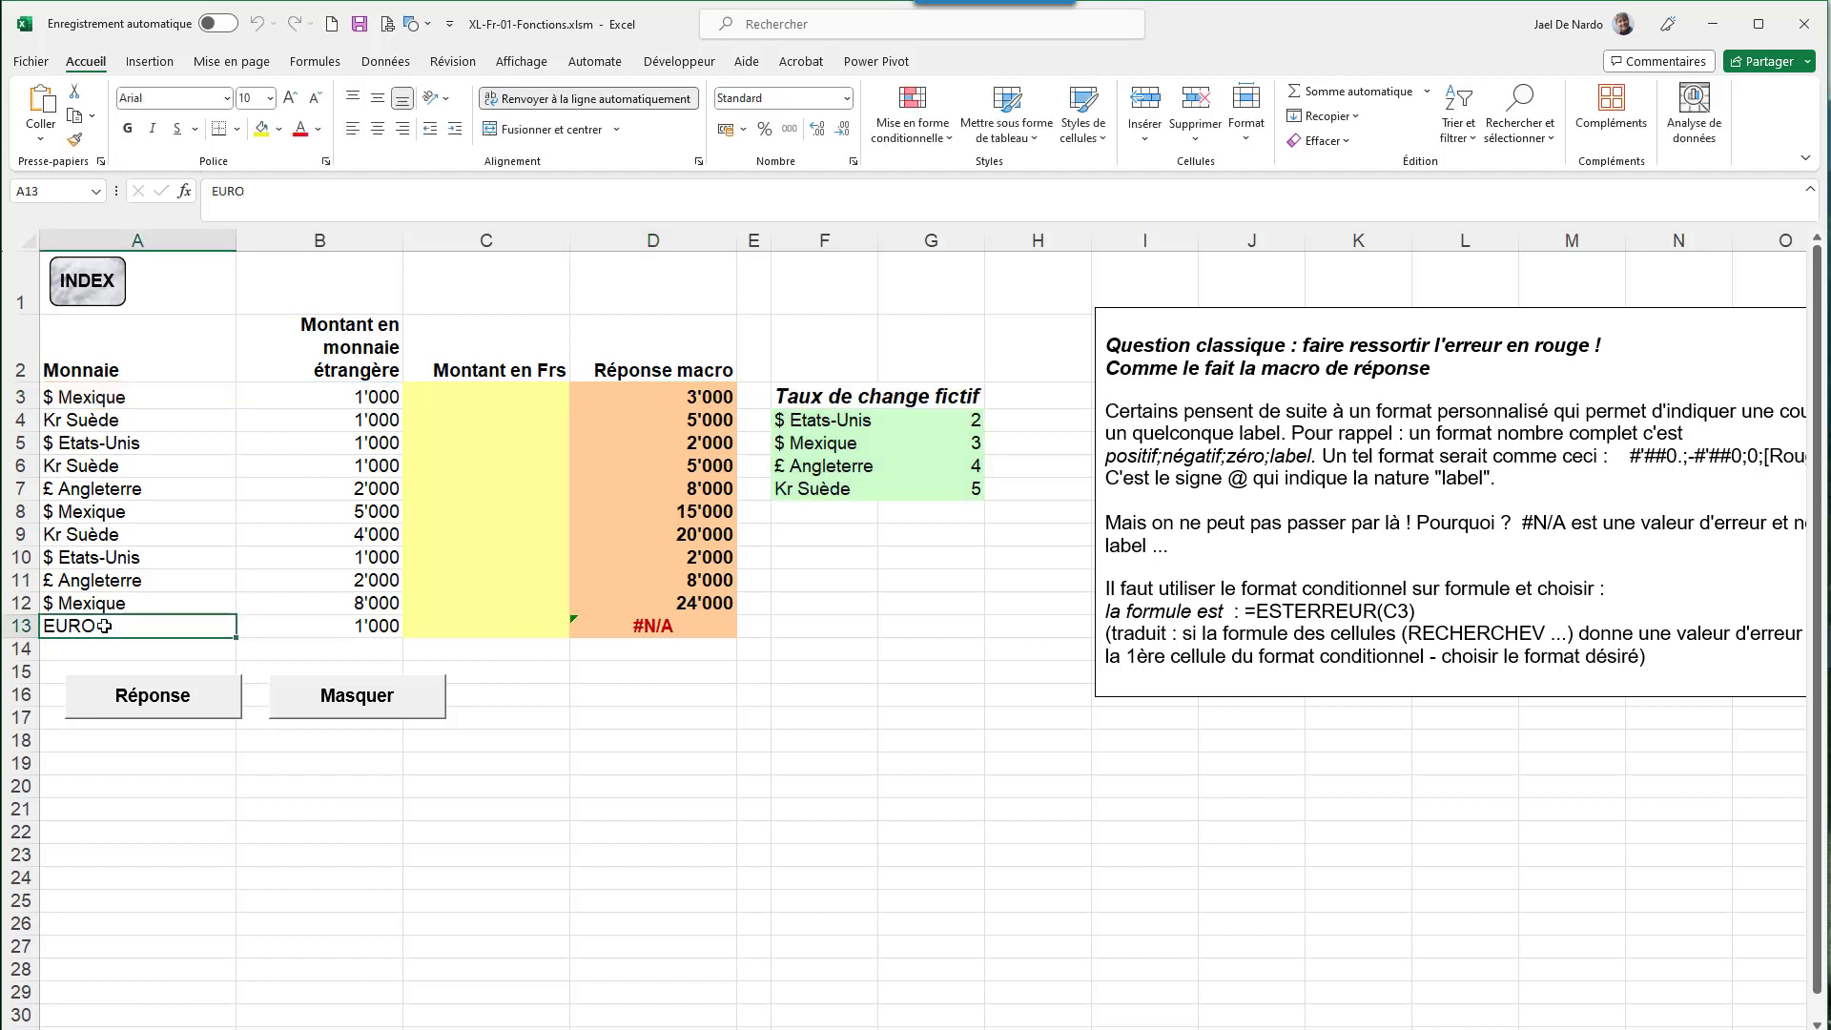
click(643, 624)
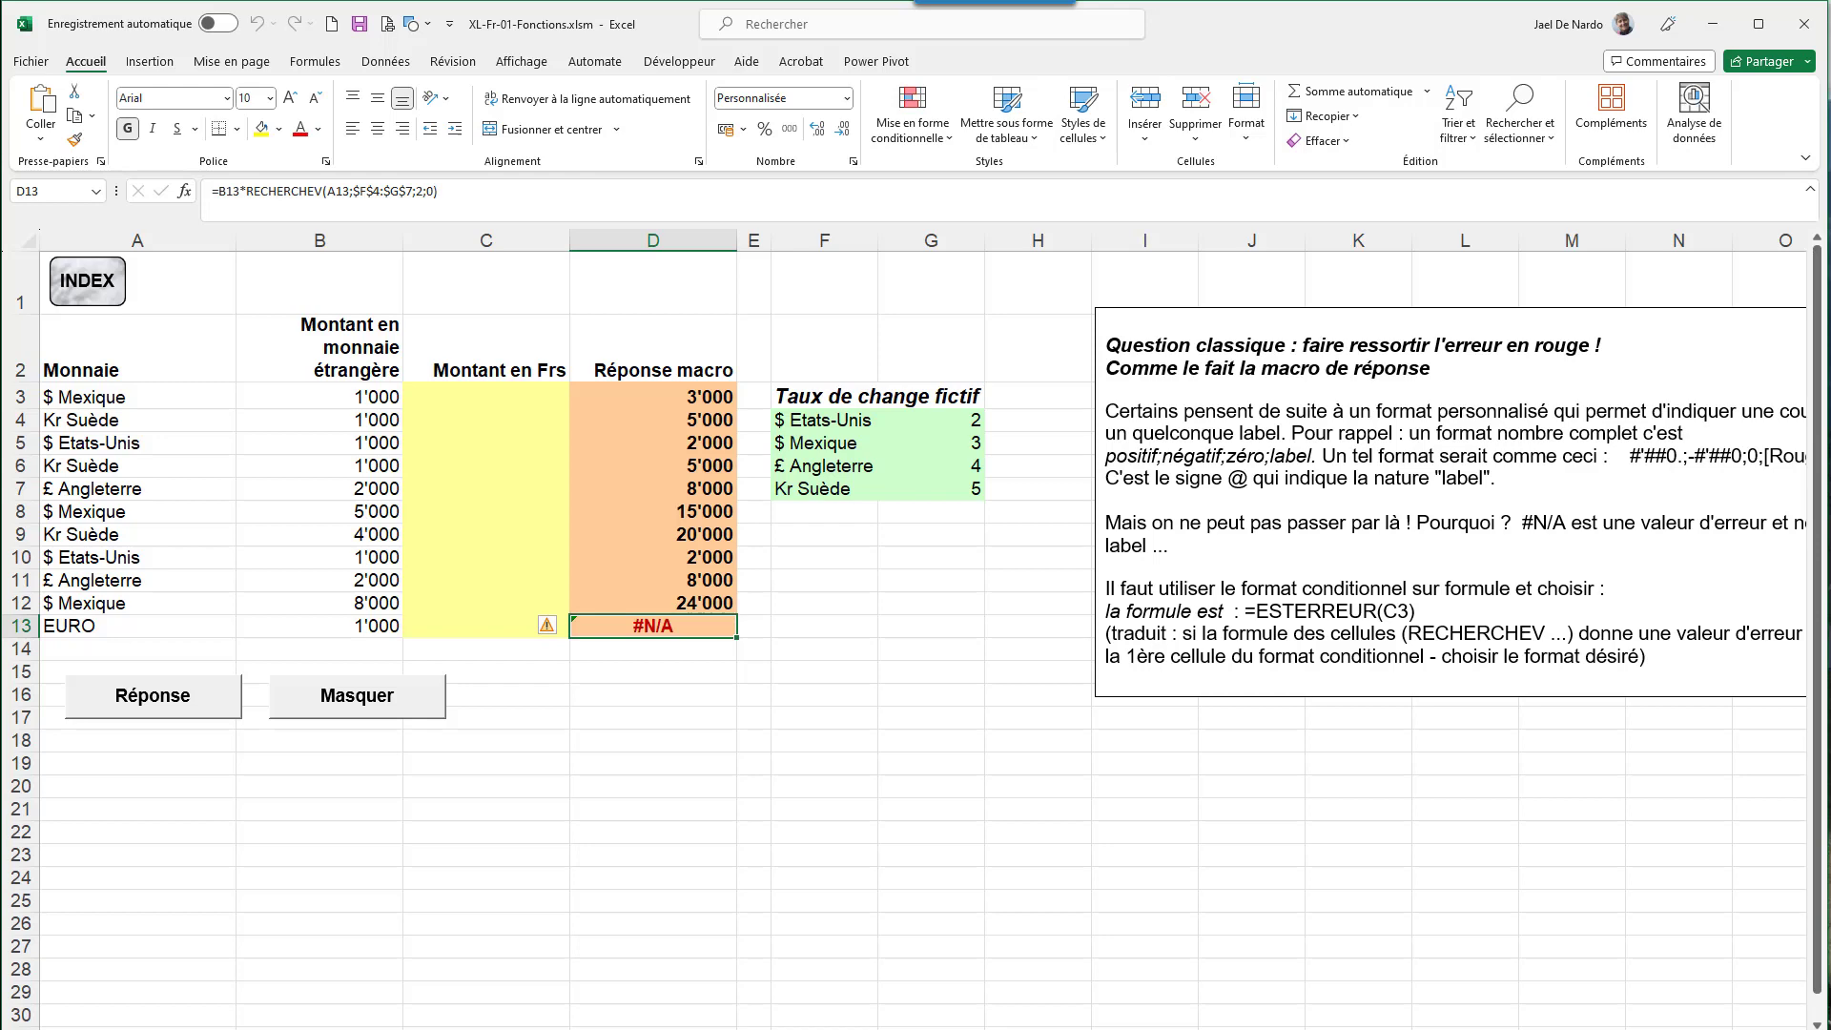
- Pass the sales-lookup sheet to reach the RECHERCHEV sheet listing approximate-match results and the function's weaknesses
key(ctrl+Page_Down)
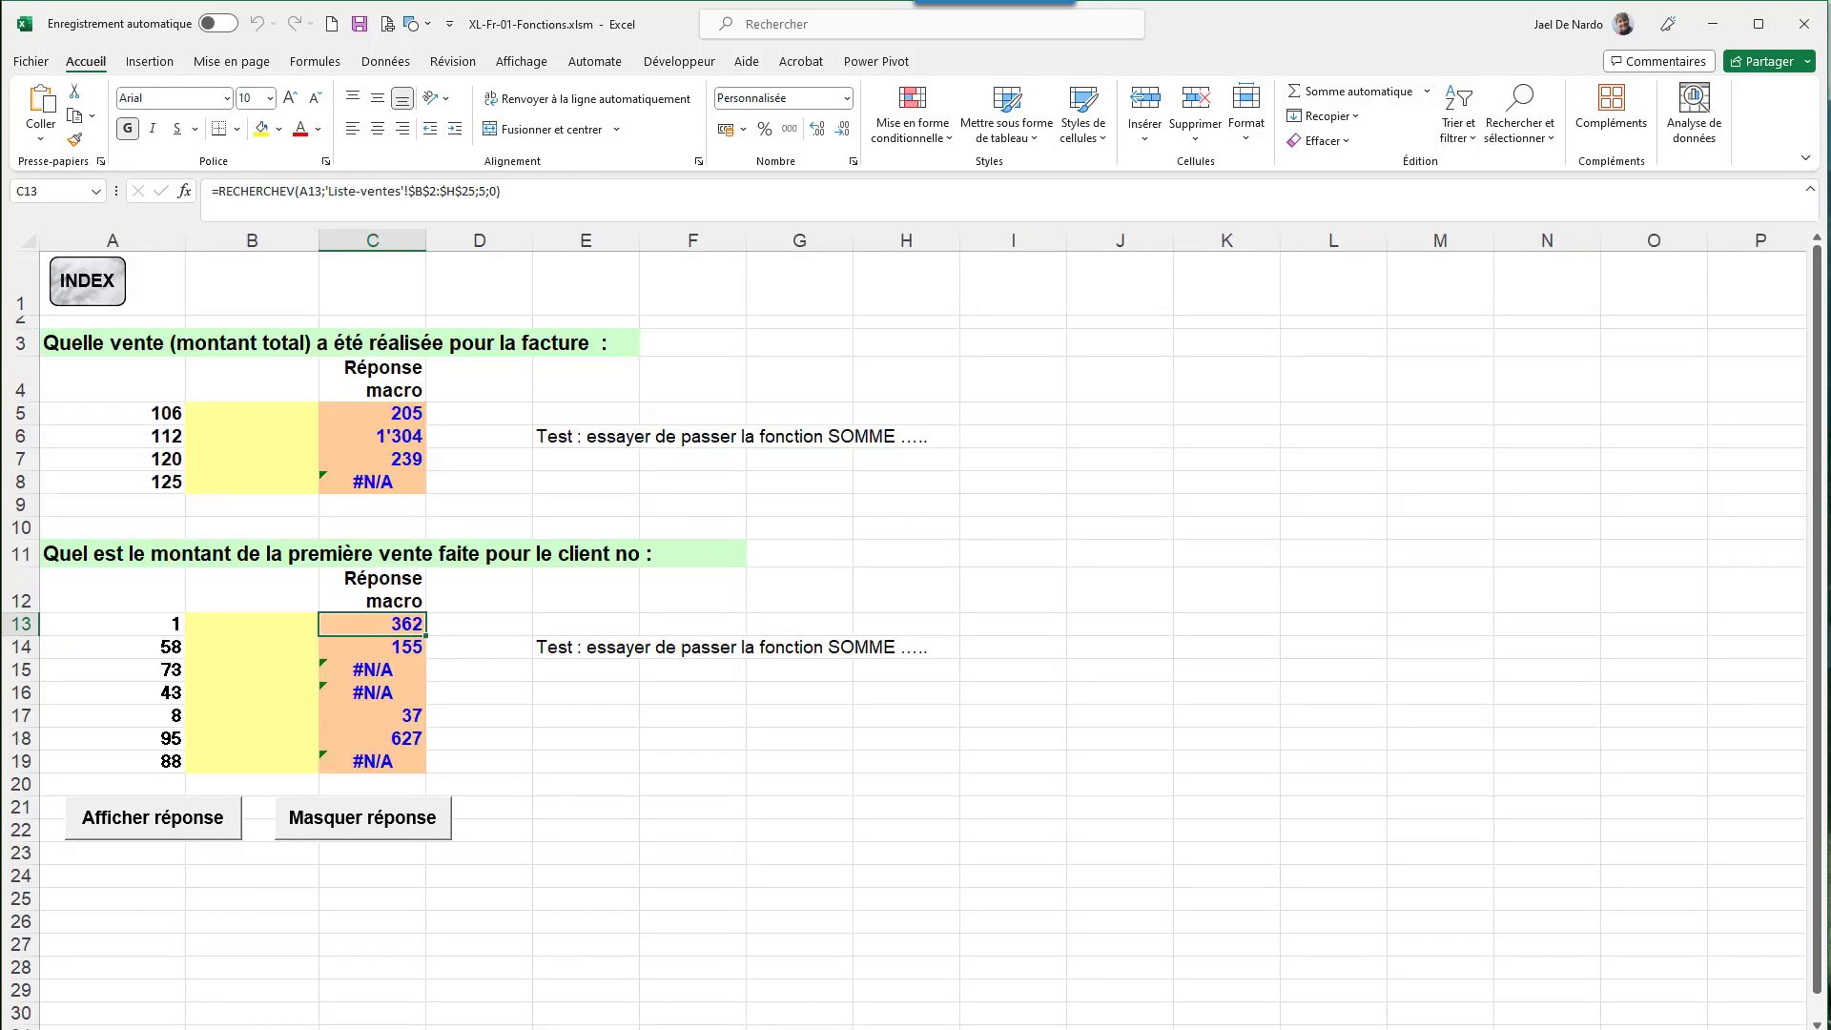
key(ctrl+Page_Down)
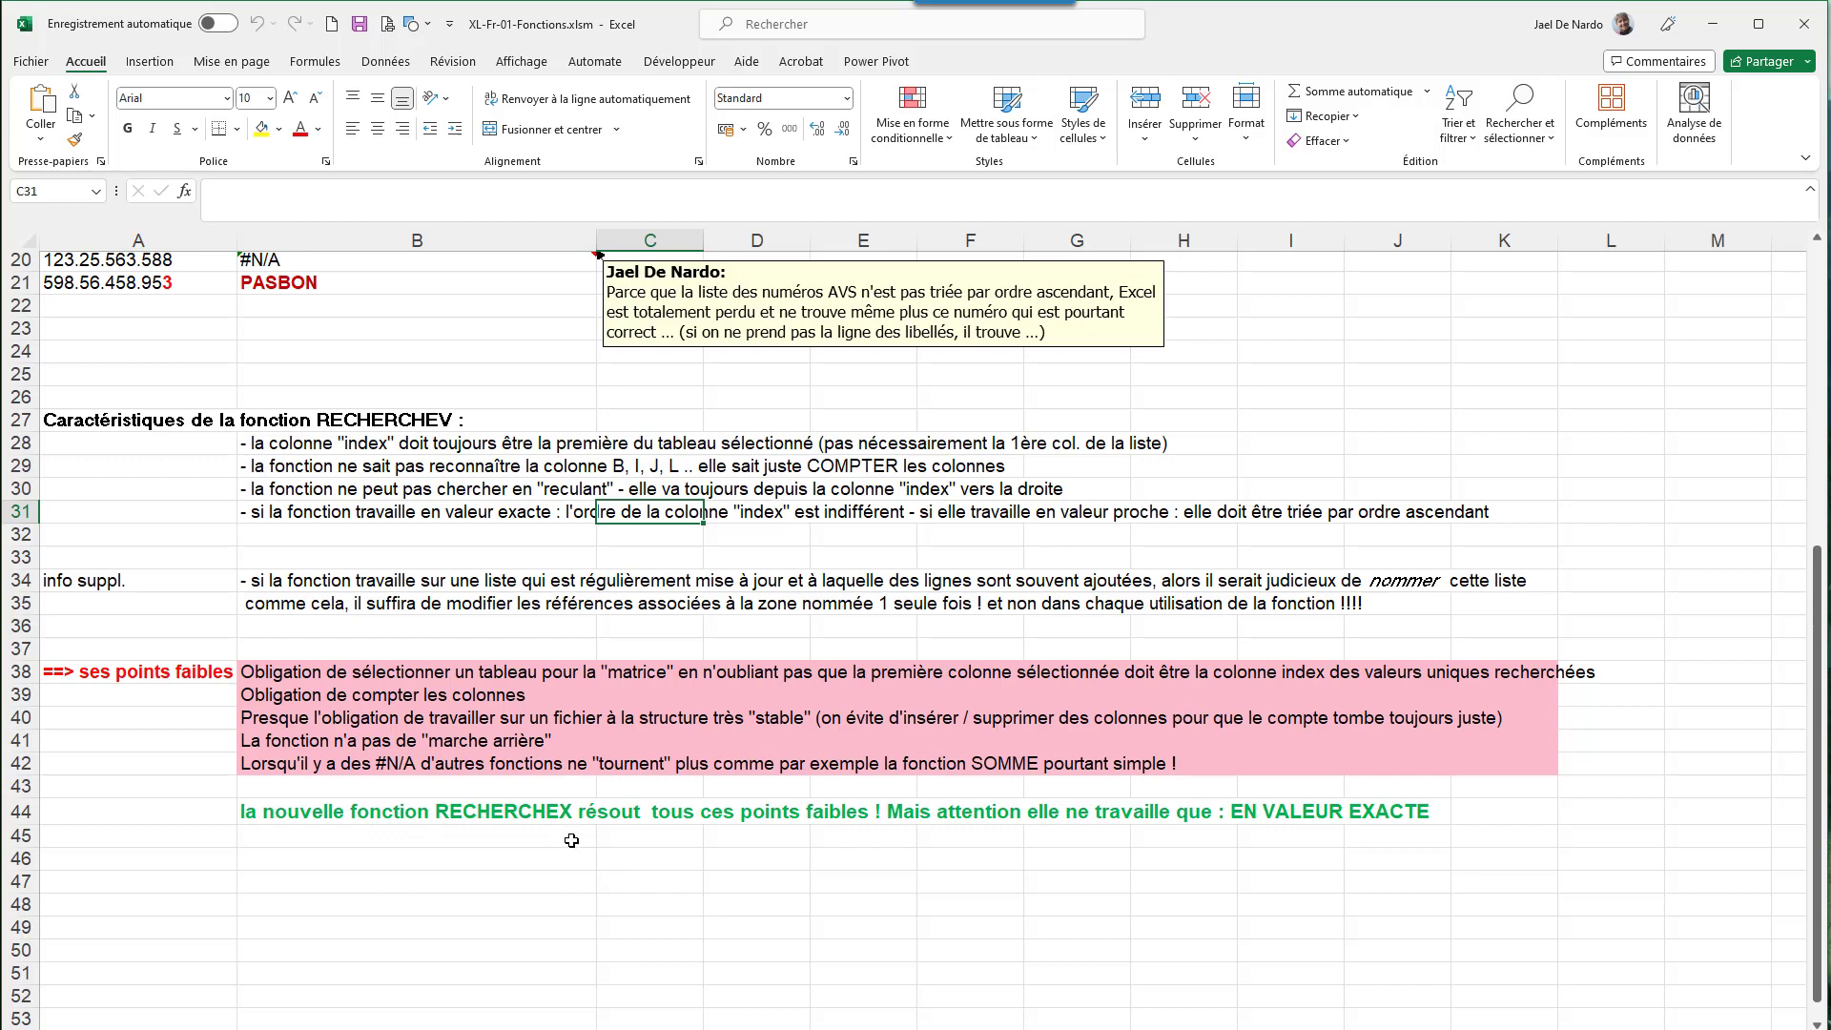
scroll(571, 840, up, 1)
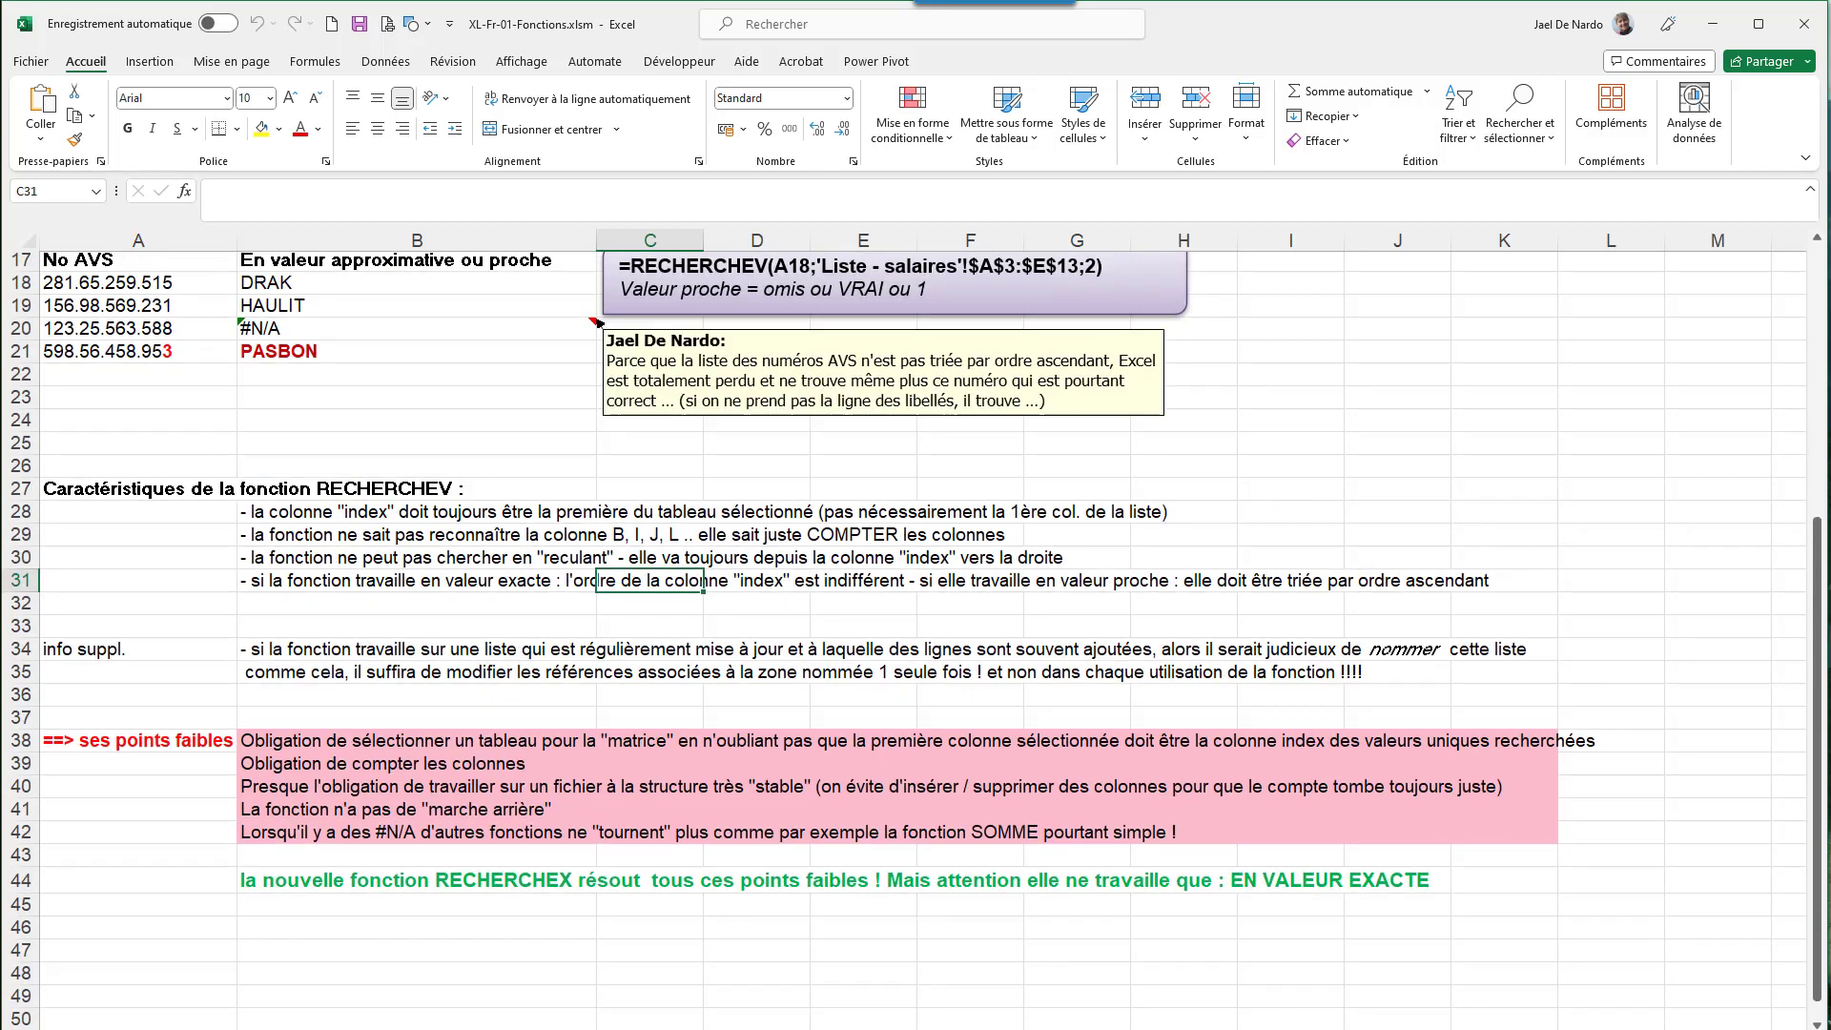